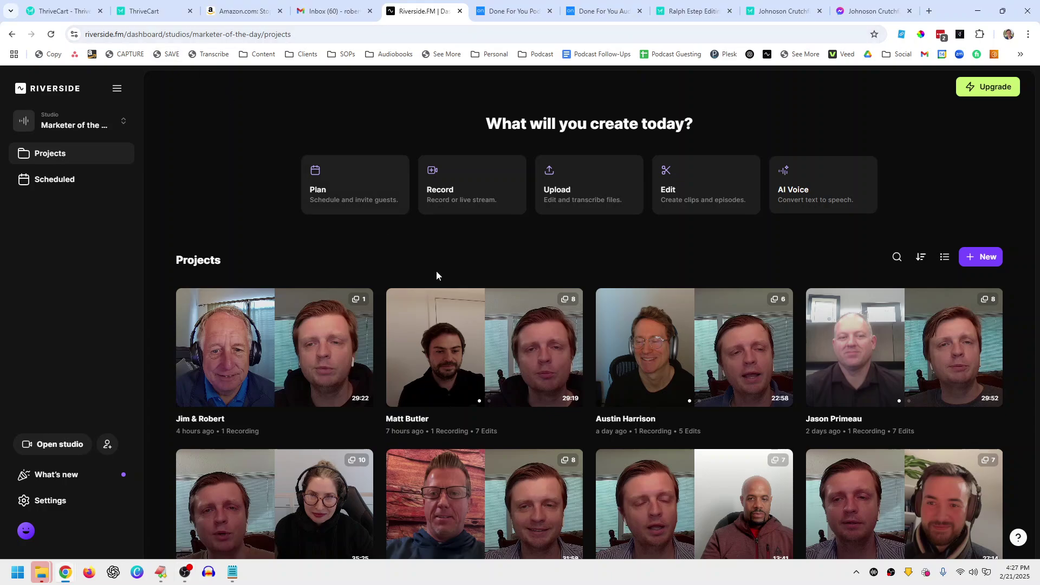
# Step: Keep Marketer of the Day Podcast as the selected studio and browse its Projects grid
pyautogui.click(113, 92)
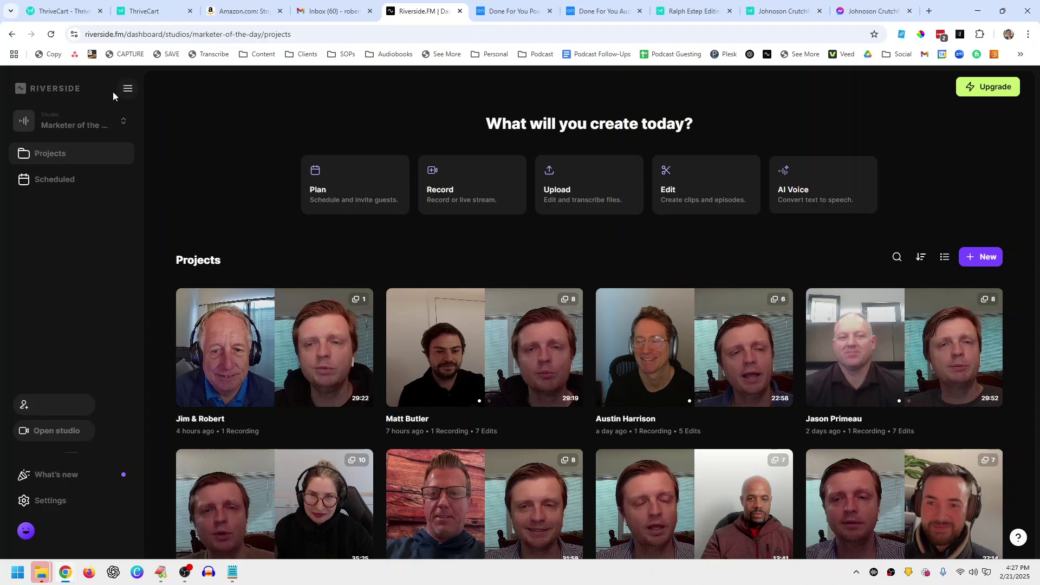
pyautogui.click(24, 92)
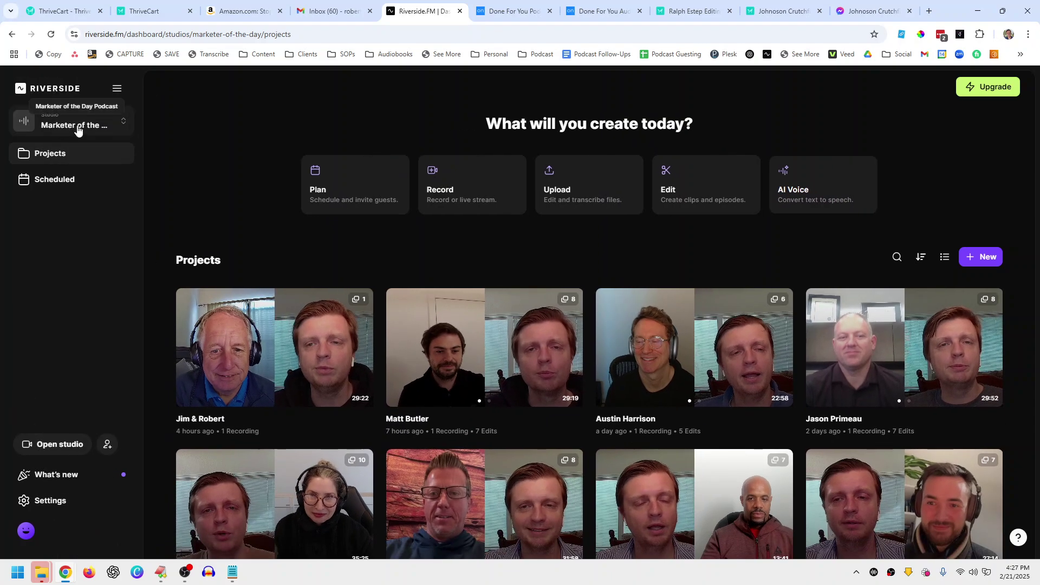
pyautogui.click(78, 129)
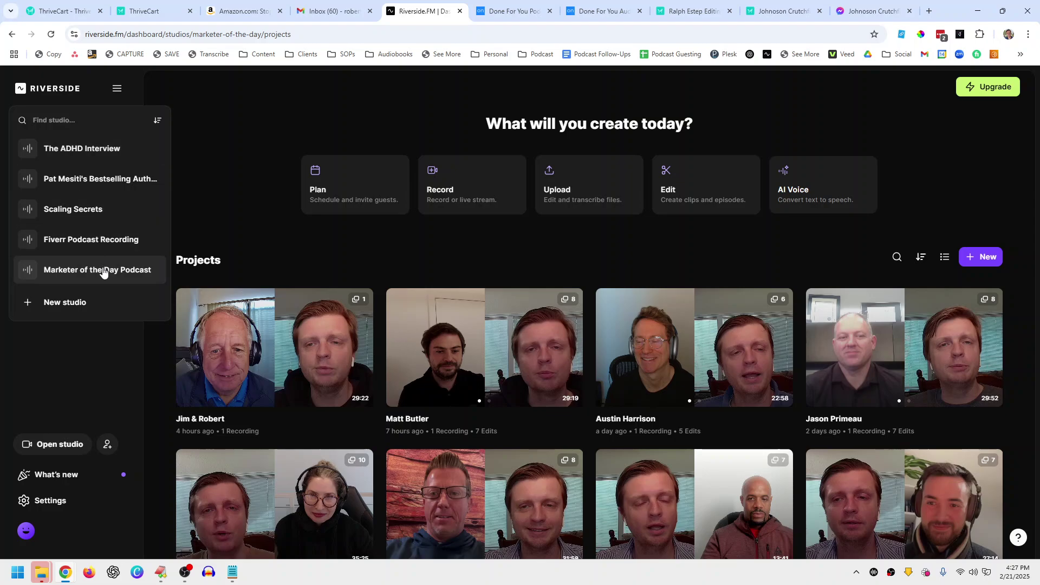
pyautogui.click(219, 158)
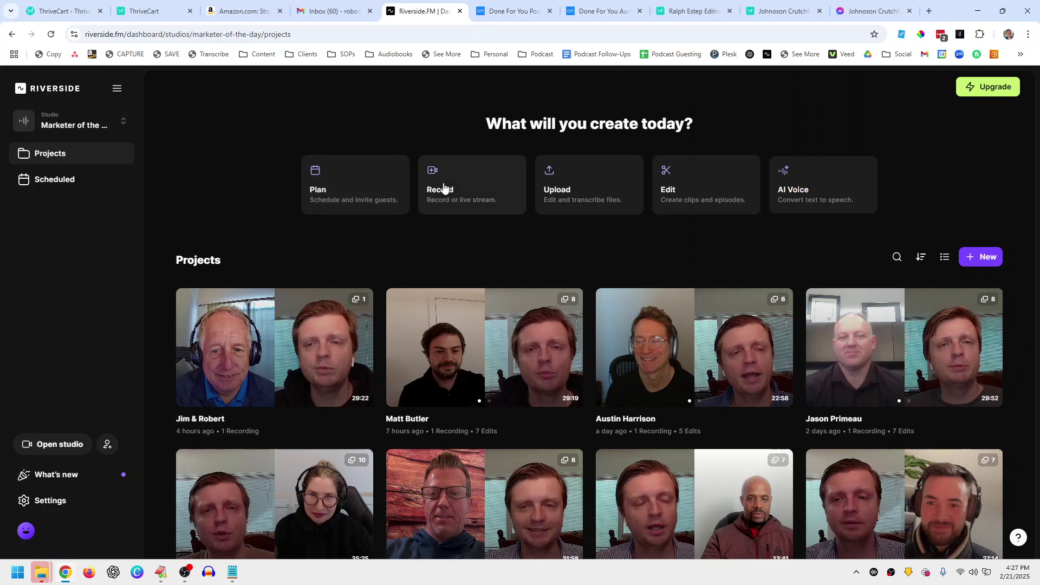
pyautogui.scroll(-4, 605, 360)
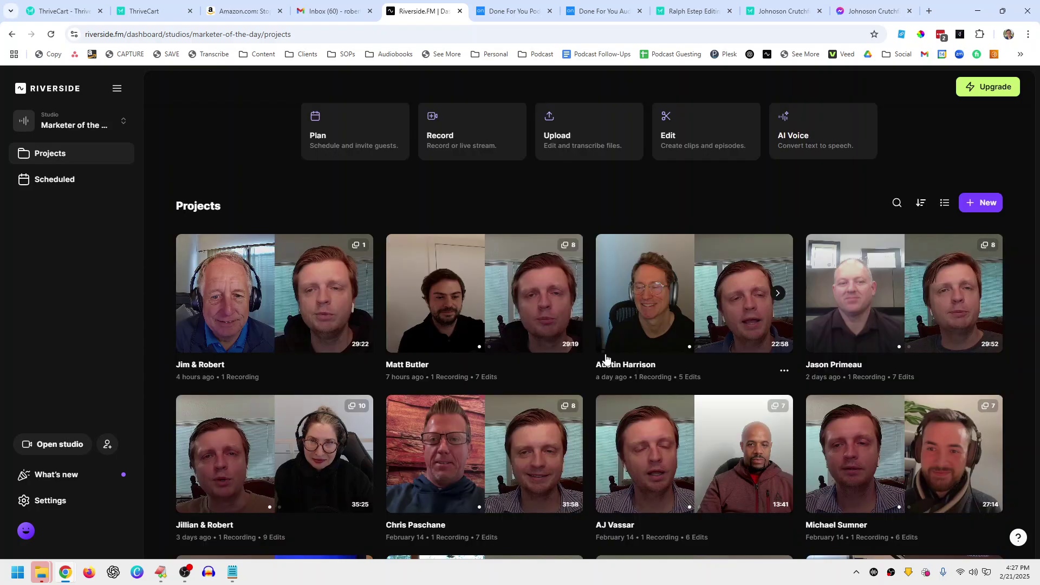
pyautogui.scroll(-5, 606, 357)
pyautogui.scroll(9, 606, 358)
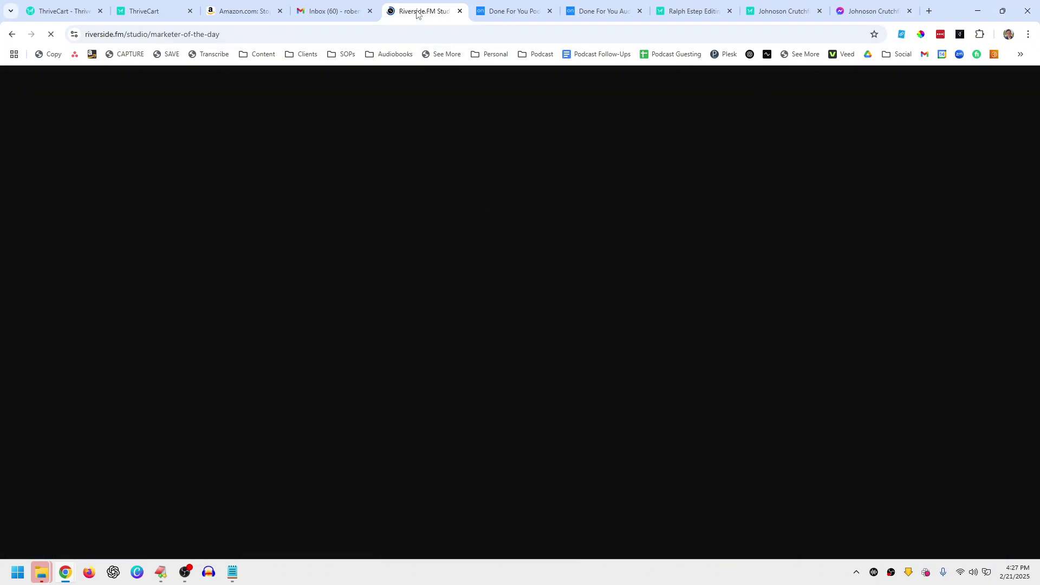
# Step: Close every other browser tab, including Amazon, Gmail and both ThriveCart tabs
pyautogui.rightClick(418, 11)
pyautogui.click(460, 218)
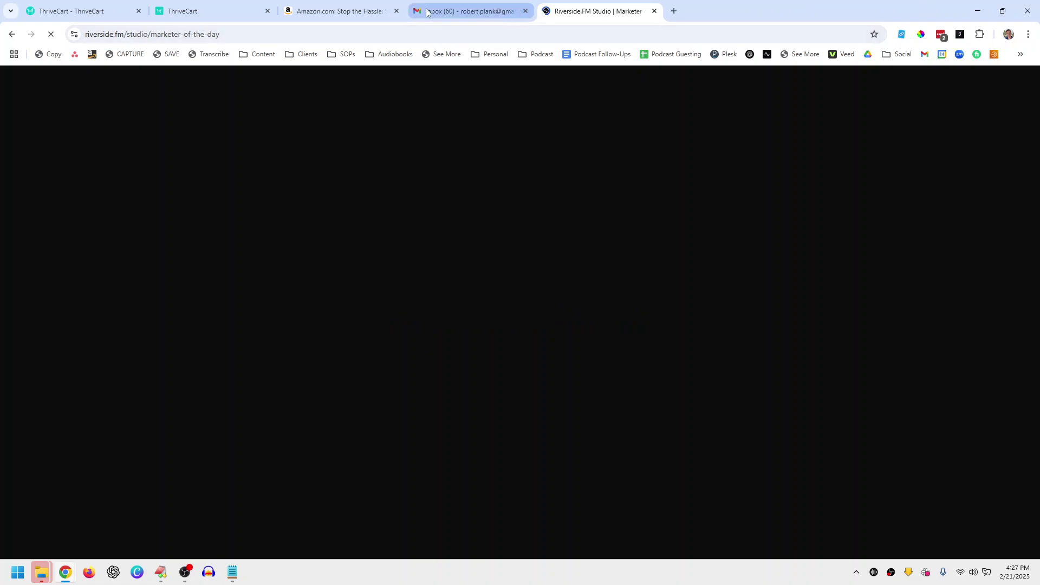
pyautogui.click(397, 11)
pyautogui.click(396, 11)
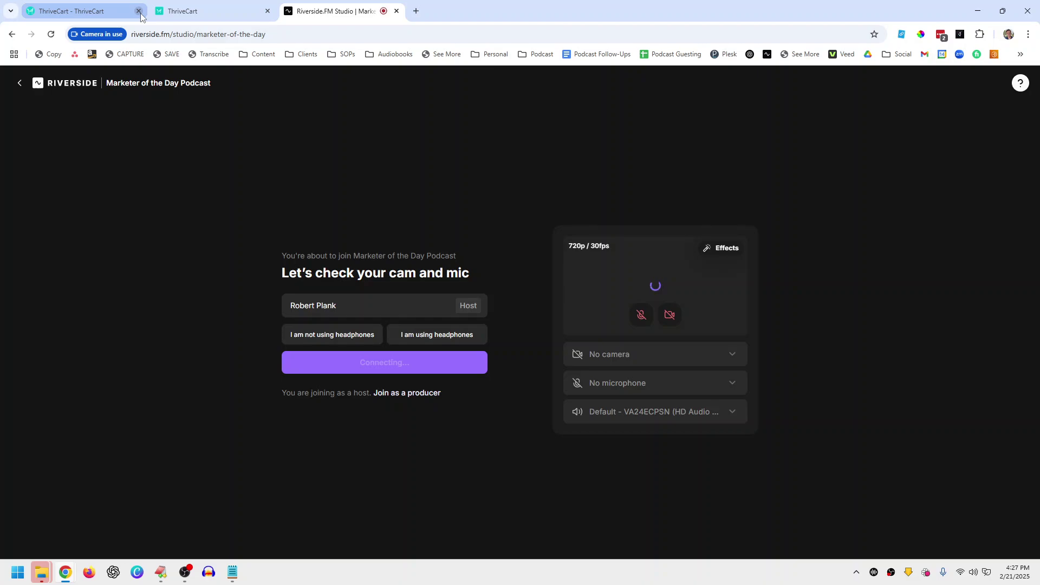
pyautogui.click(139, 12)
pyautogui.click(139, 11)
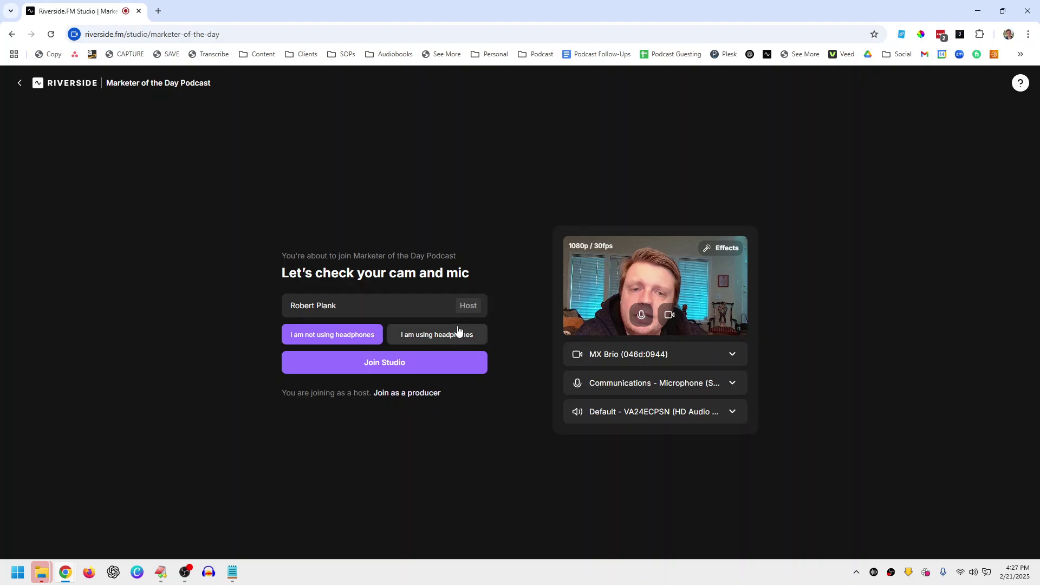
# Step: Check the MX Brio camera and microphone choices, then join the studio without headphones
pyautogui.click(600, 354)
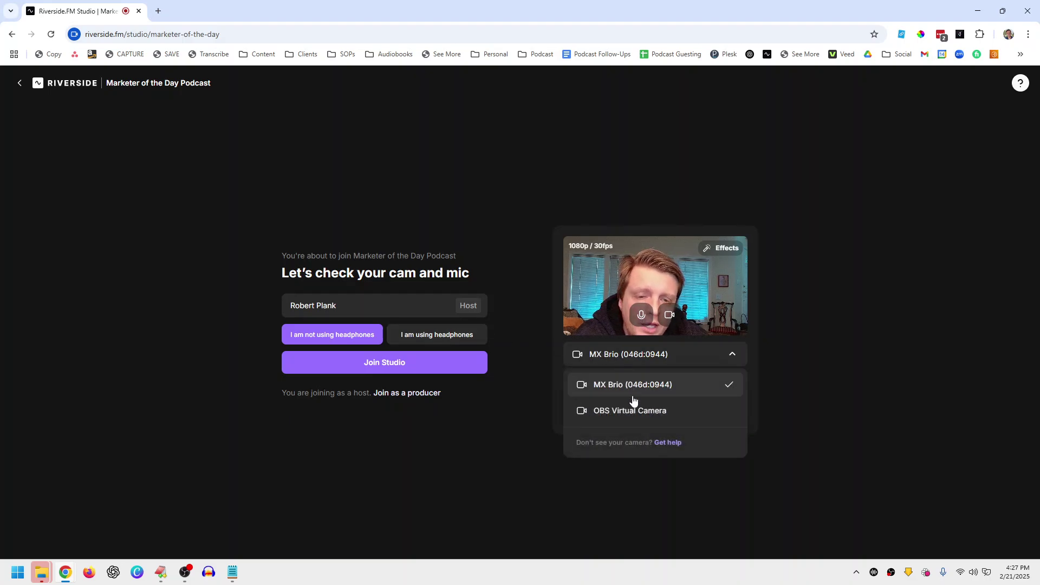
pyautogui.click(782, 388)
pyautogui.click(729, 379)
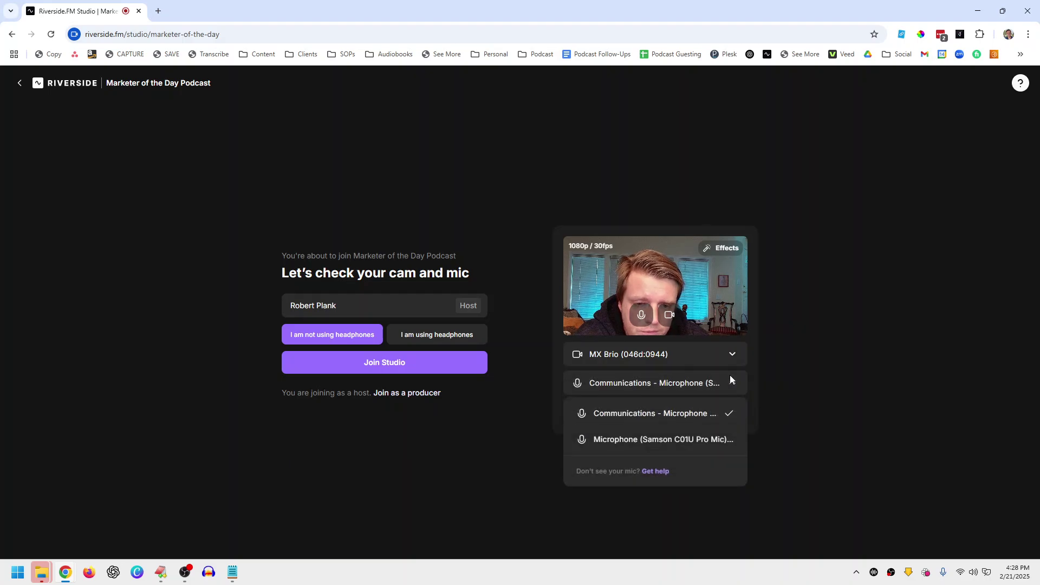
pyautogui.click(792, 371)
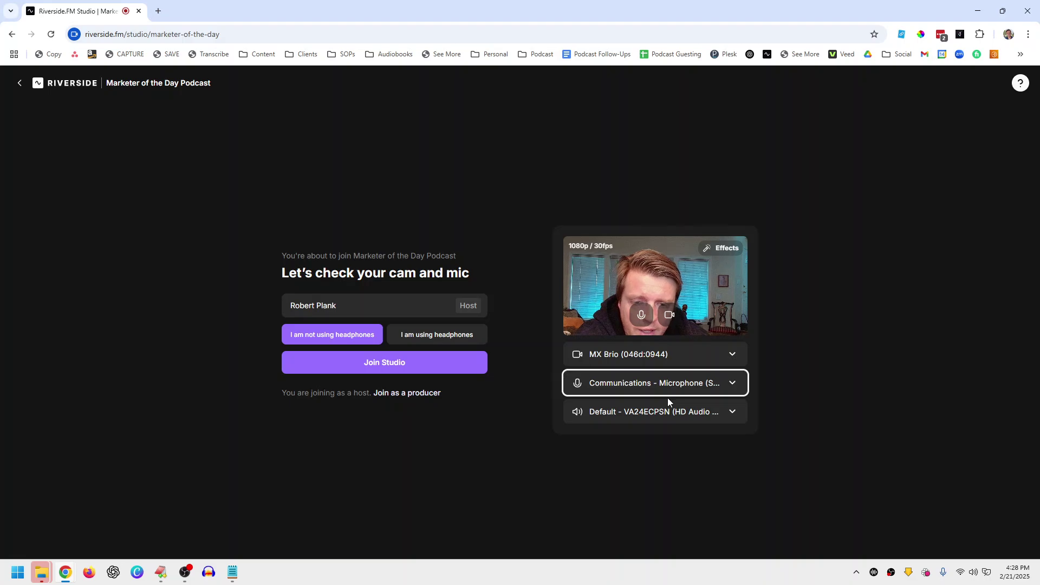
pyautogui.click(401, 363)
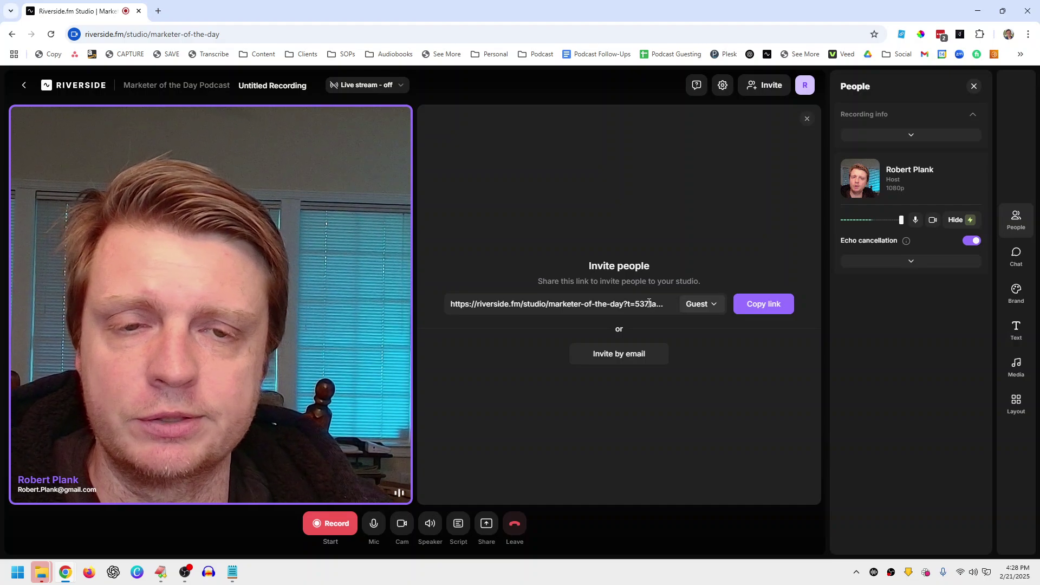
# Step: Close the Invite people panel so the host camera fills the stage
pyautogui.click(646, 361)
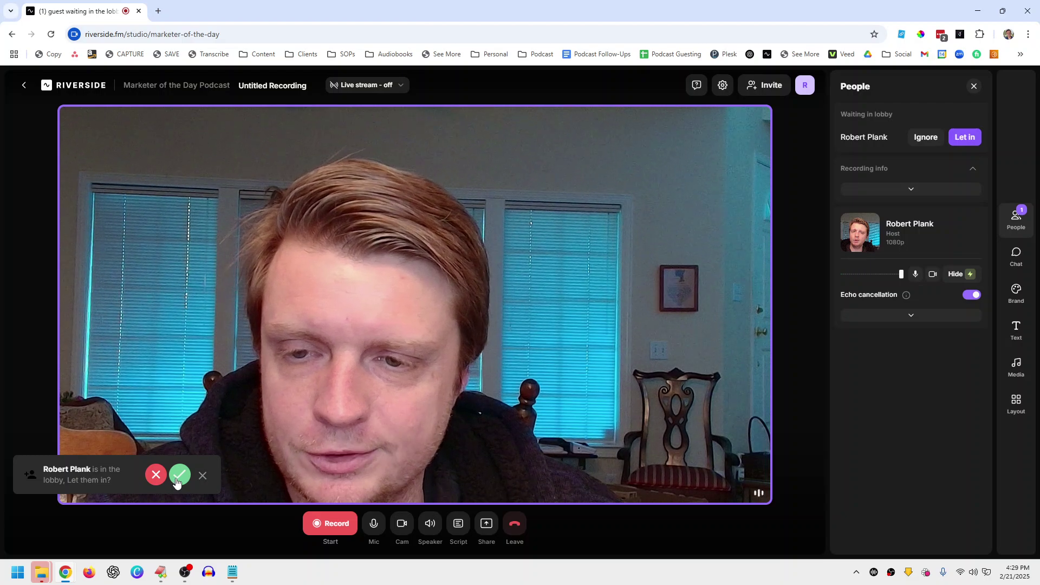
# Step: Let the waiting guest in using the lobby prompt's green check
pyautogui.click(176, 478)
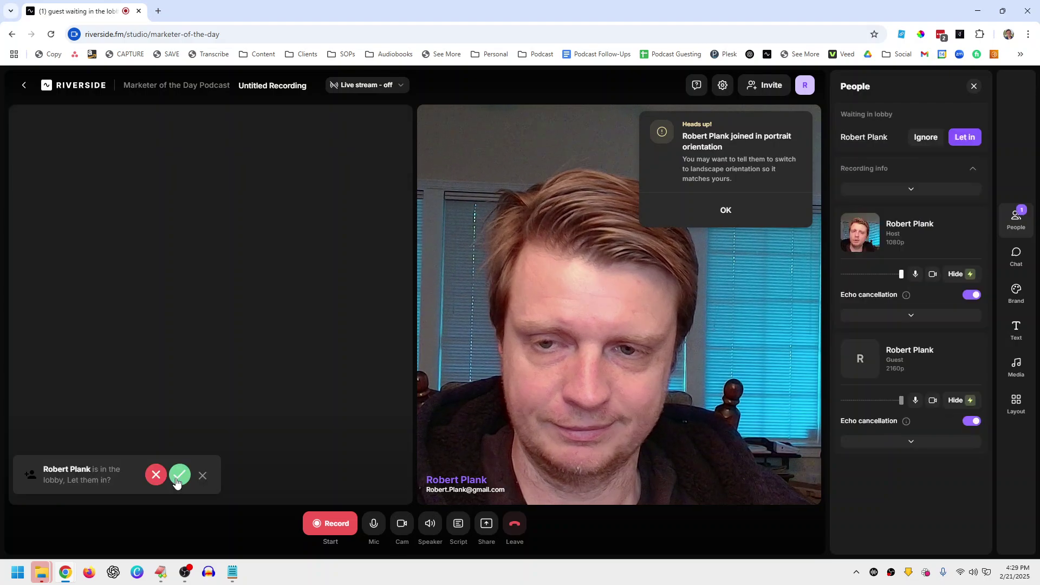
pyautogui.click(180, 475)
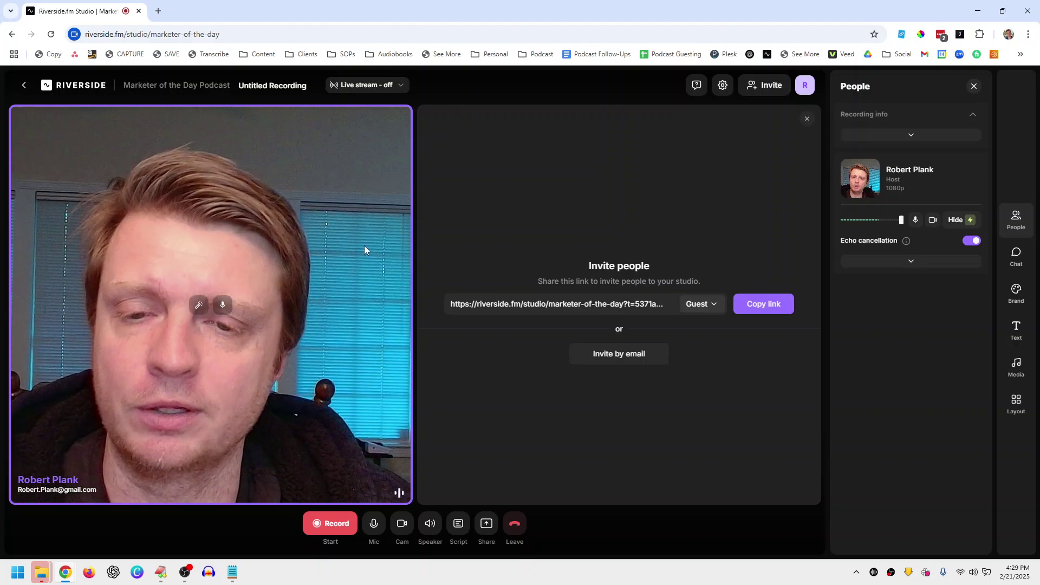
# Step: Dismiss the Record options without recording, then end the session for all participants
pyautogui.click(328, 521)
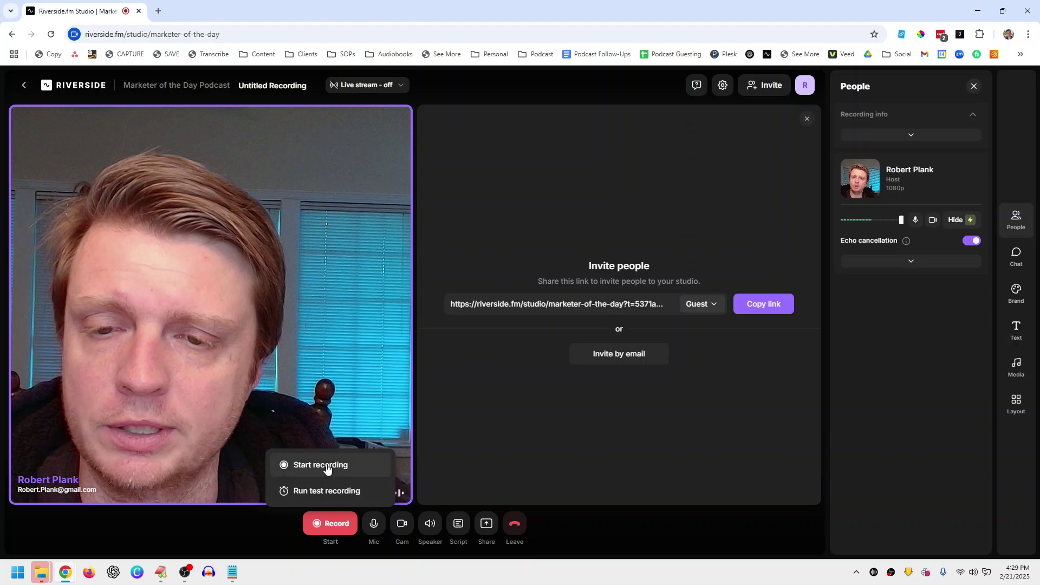
pyautogui.click(602, 260)
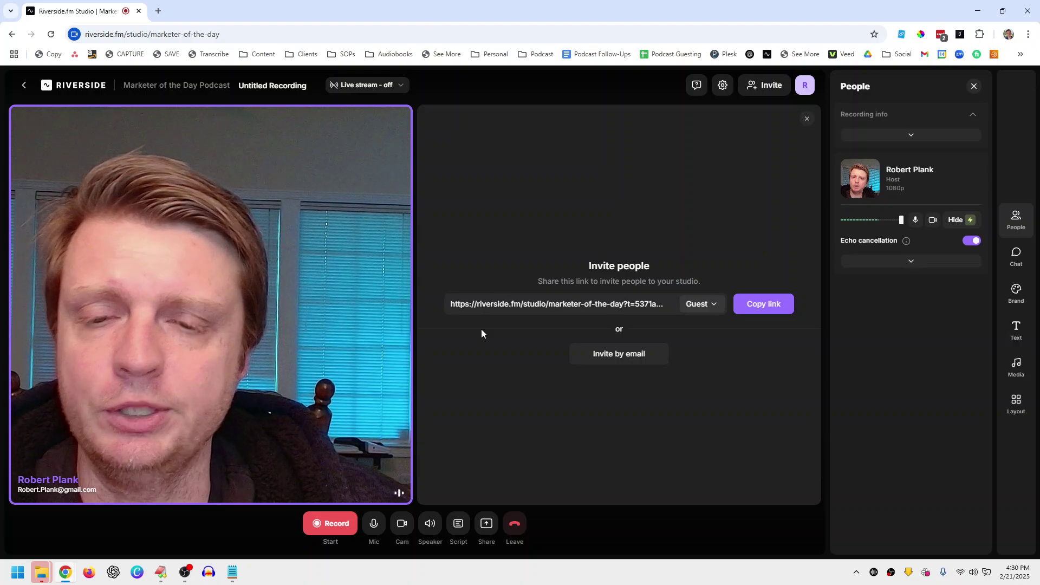
pyautogui.click(514, 514)
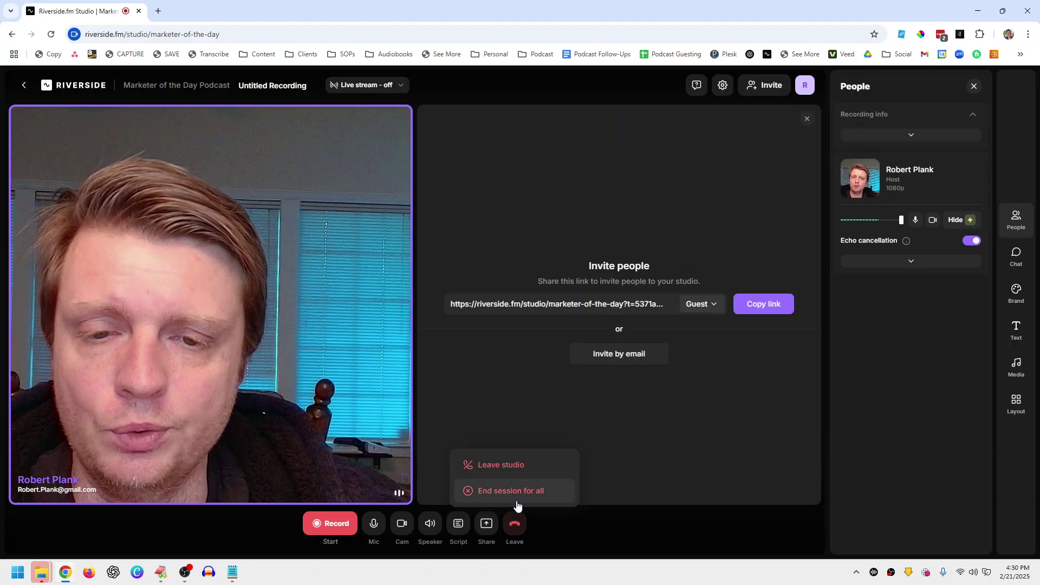
pyautogui.click(516, 499)
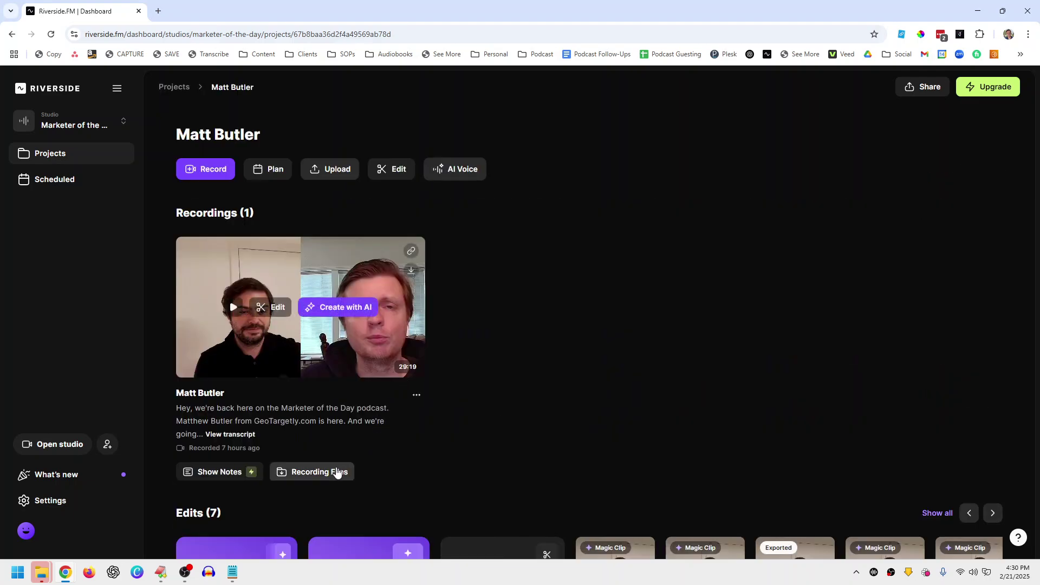
# Step: Browse the recording's files and page through its seven edits, then go back to Projects
pyautogui.click(339, 472)
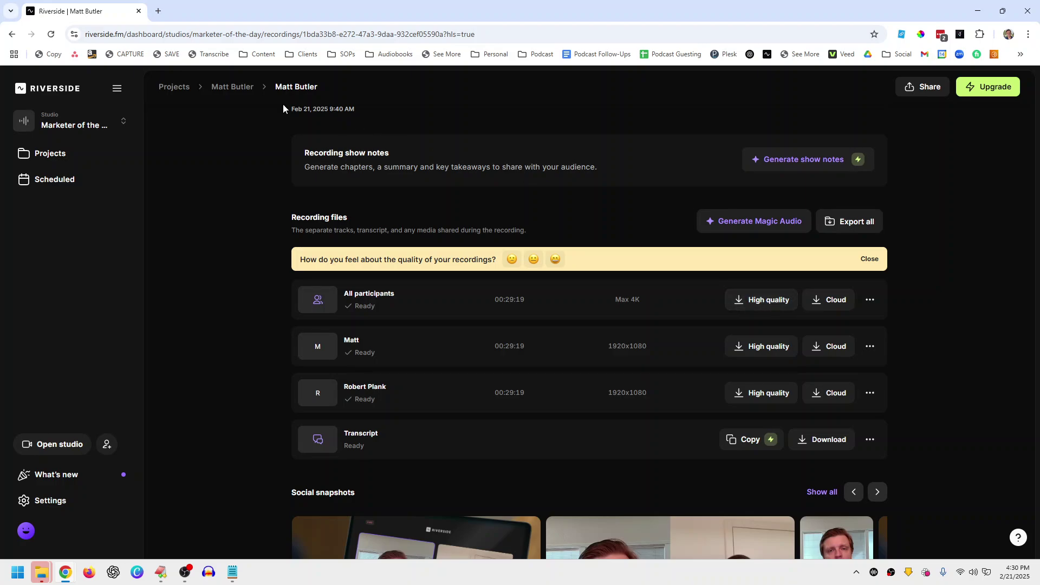
pyautogui.click(238, 88)
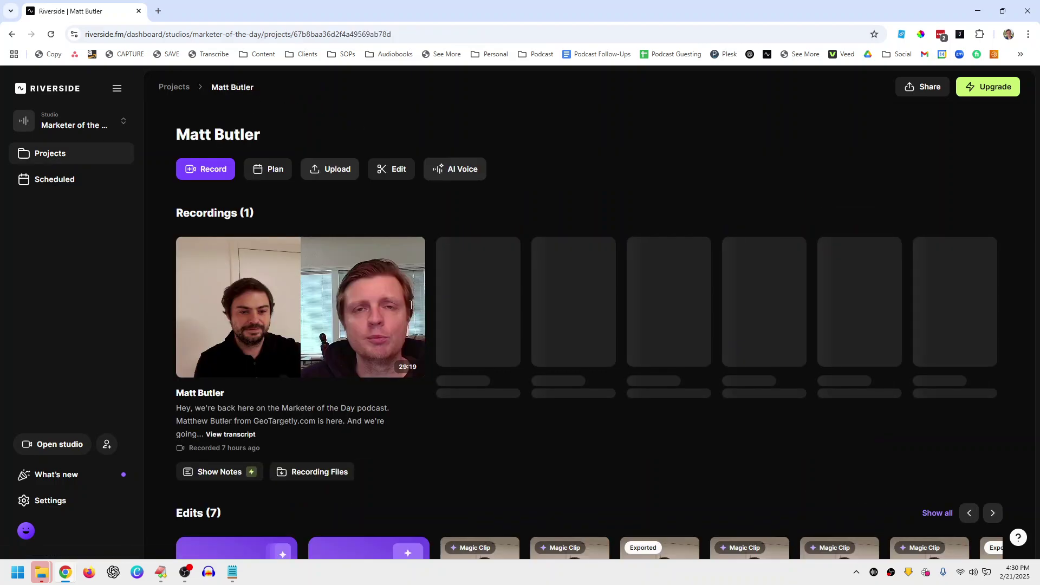
pyautogui.scroll(-3, 498, 339)
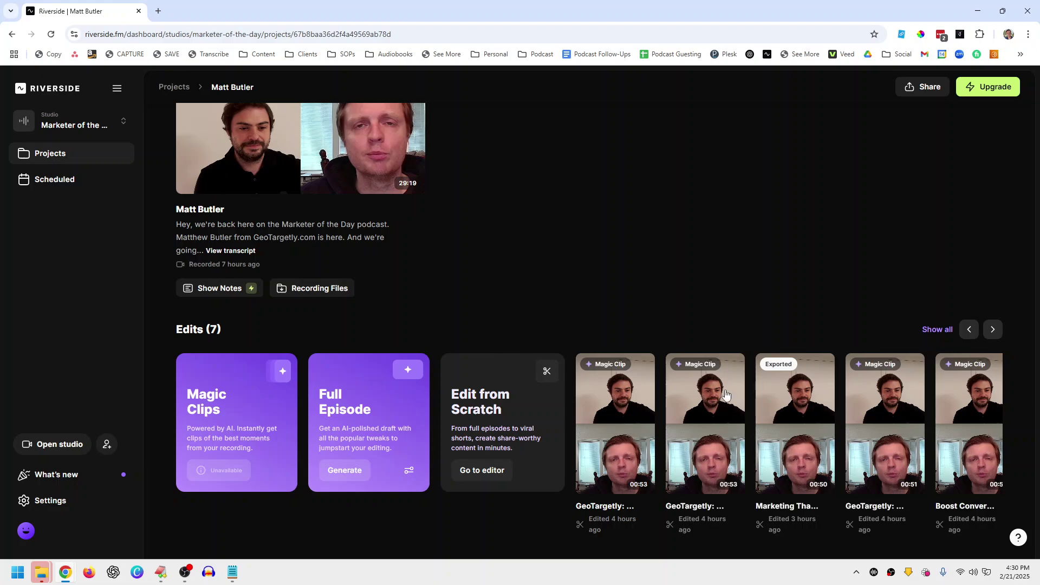
pyautogui.click(992, 329)
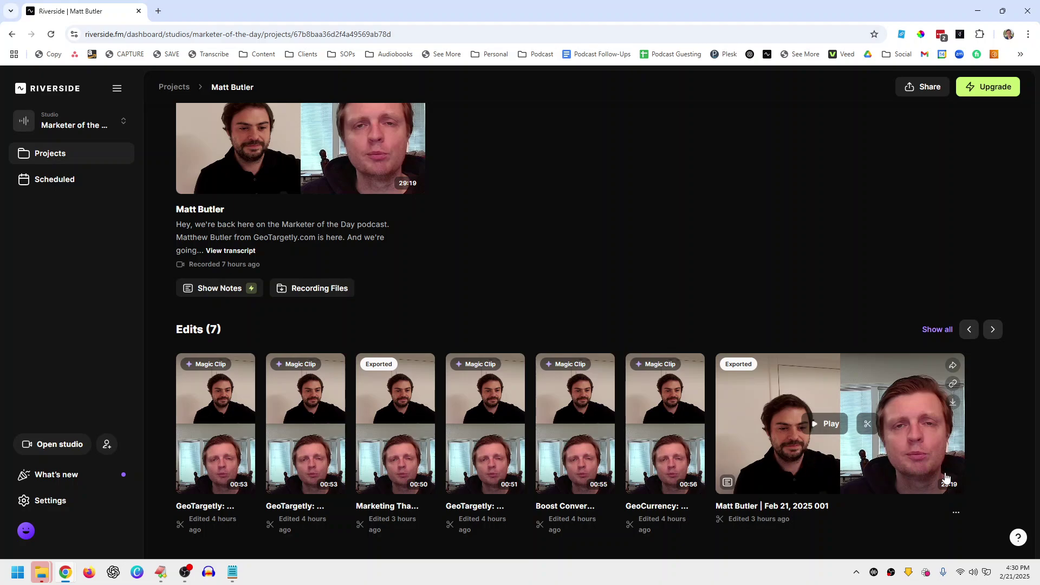
pyautogui.scroll(3, 666, 349)
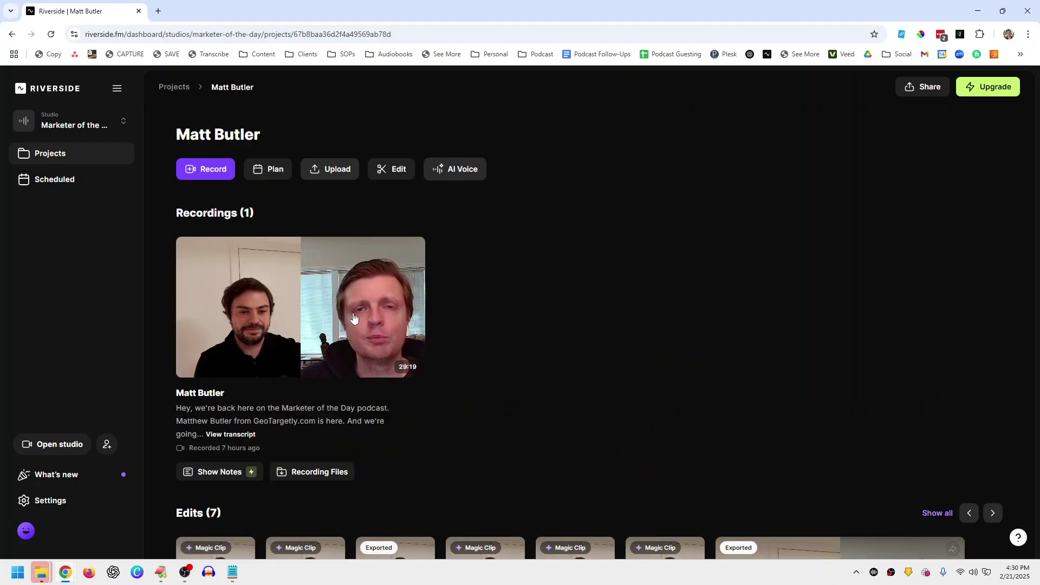
pyautogui.click(324, 470)
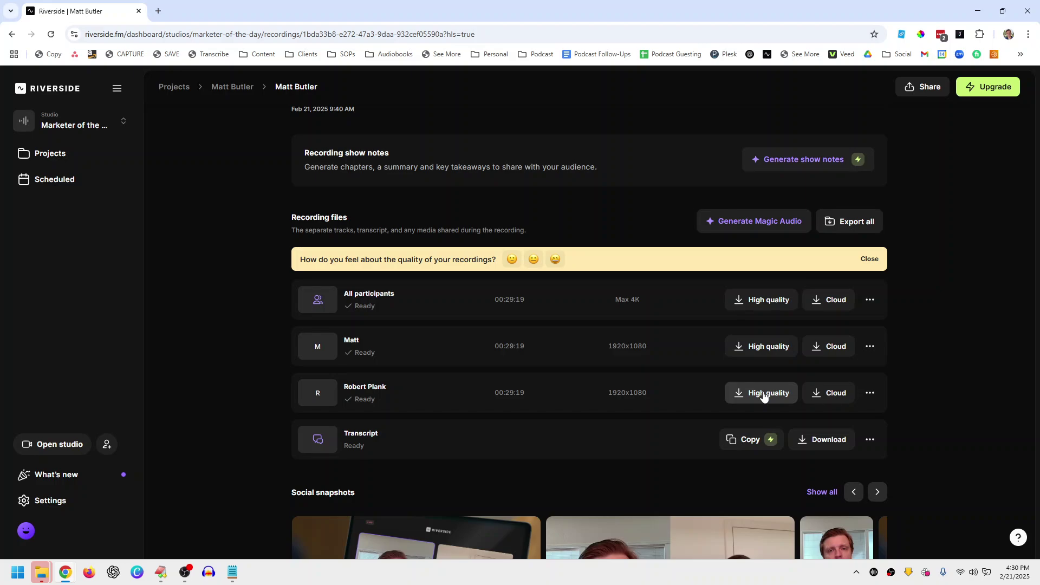
pyautogui.click(241, 88)
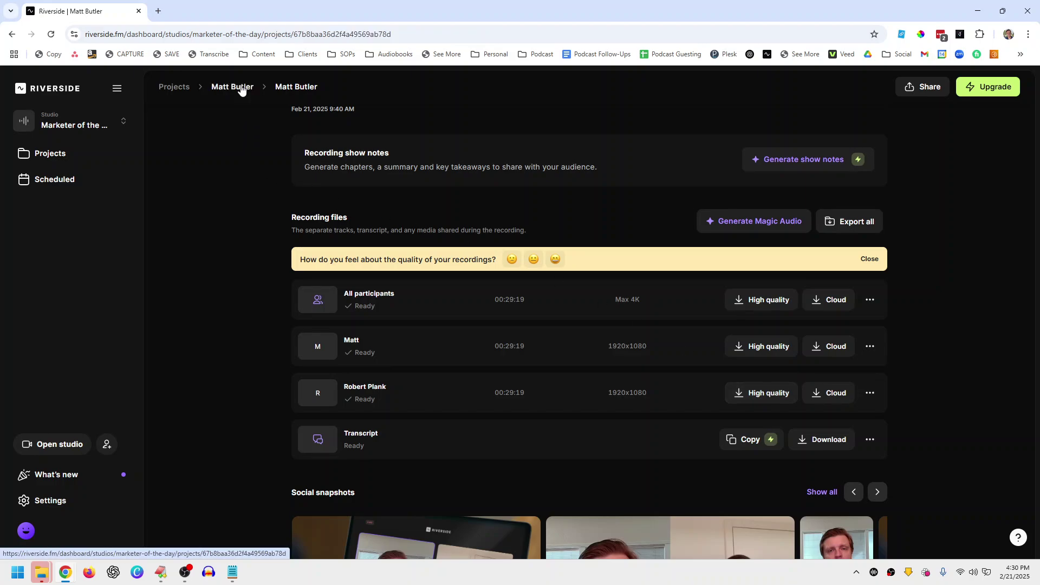
pyautogui.scroll(-3, 334, 363)
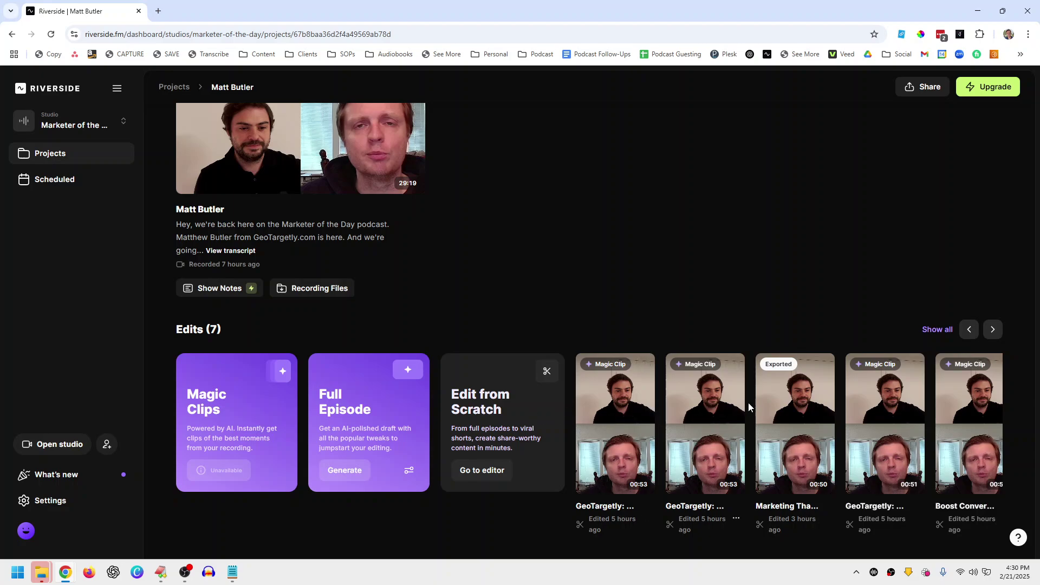
pyautogui.moveTo(790, 390)
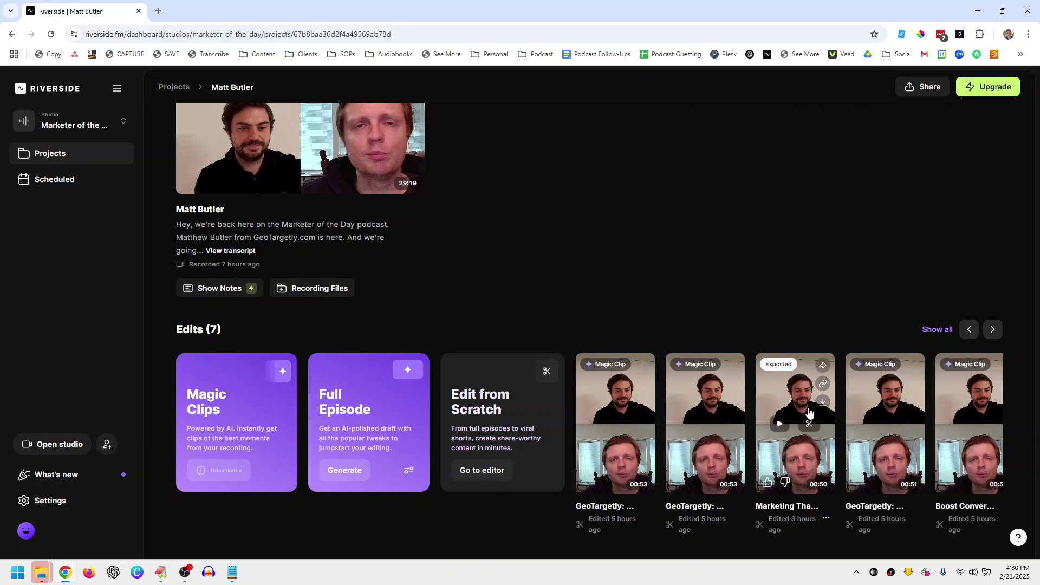
pyautogui.click(172, 88)
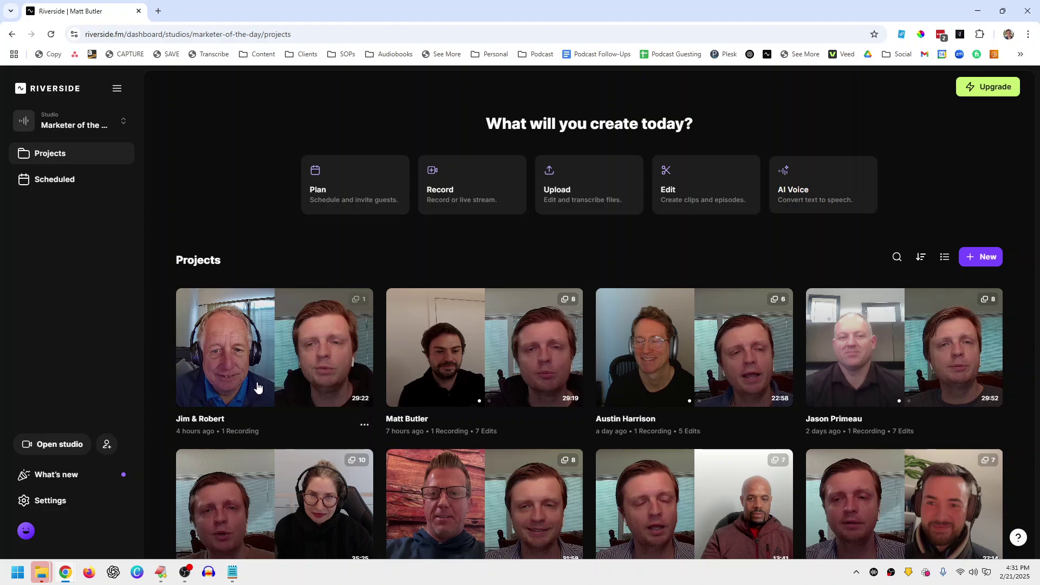
# Step: Rename the interview project card to the guest's full name
pyautogui.scroll(-1, 258, 384)
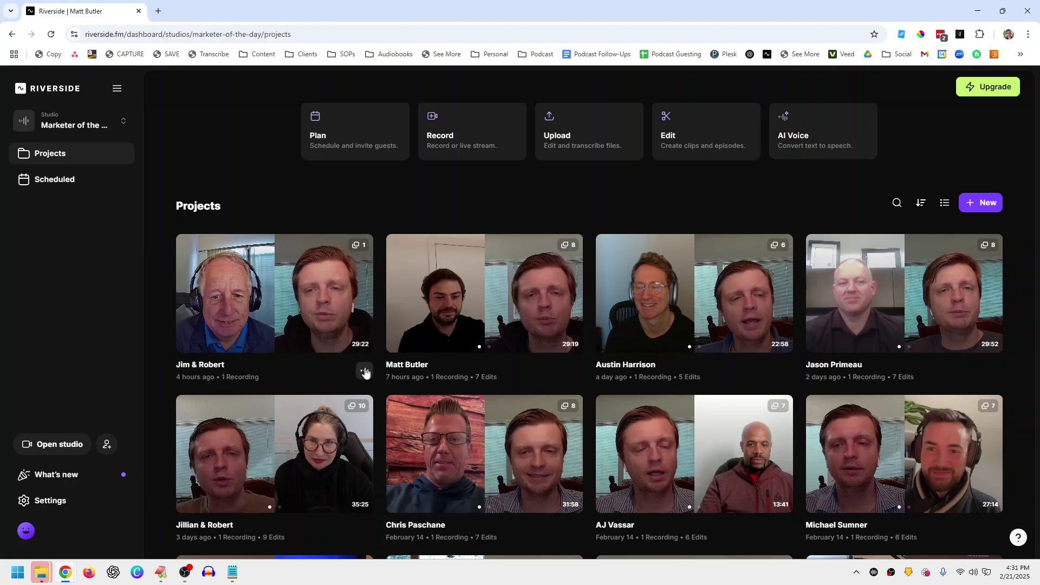
pyautogui.click(364, 370)
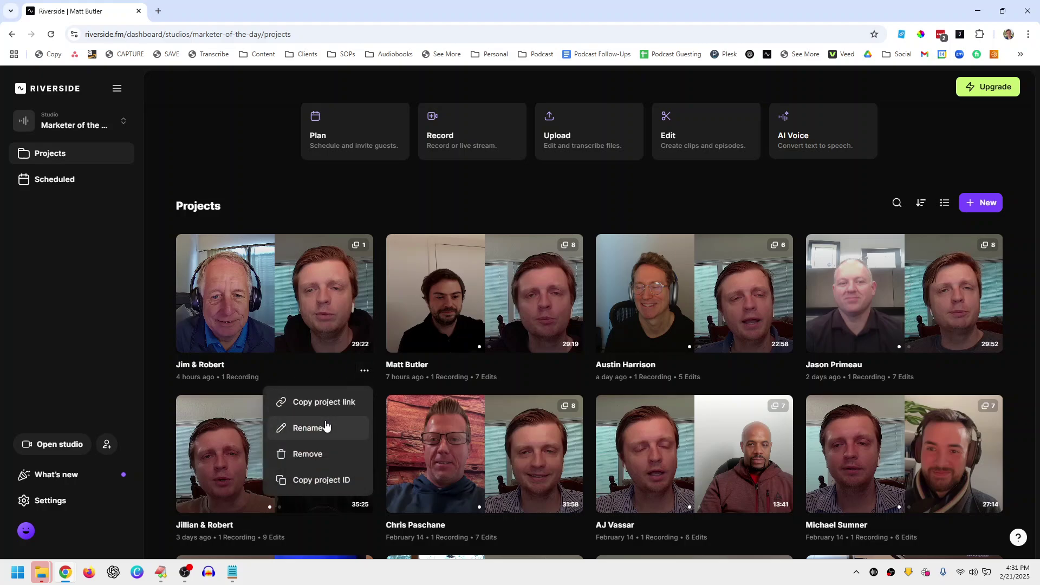
pyautogui.click(326, 426)
pyautogui.hotkey('ctrl', 'shift', 'Left')
pyautogui.hotkey('ctrl', 'shift', 'Left')
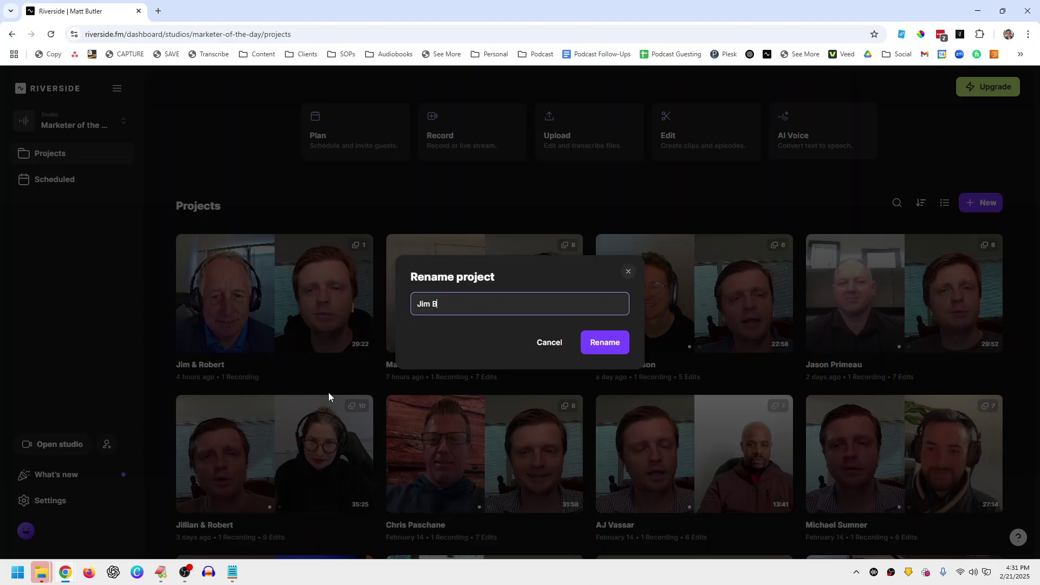
pyautogui.click(590, 341)
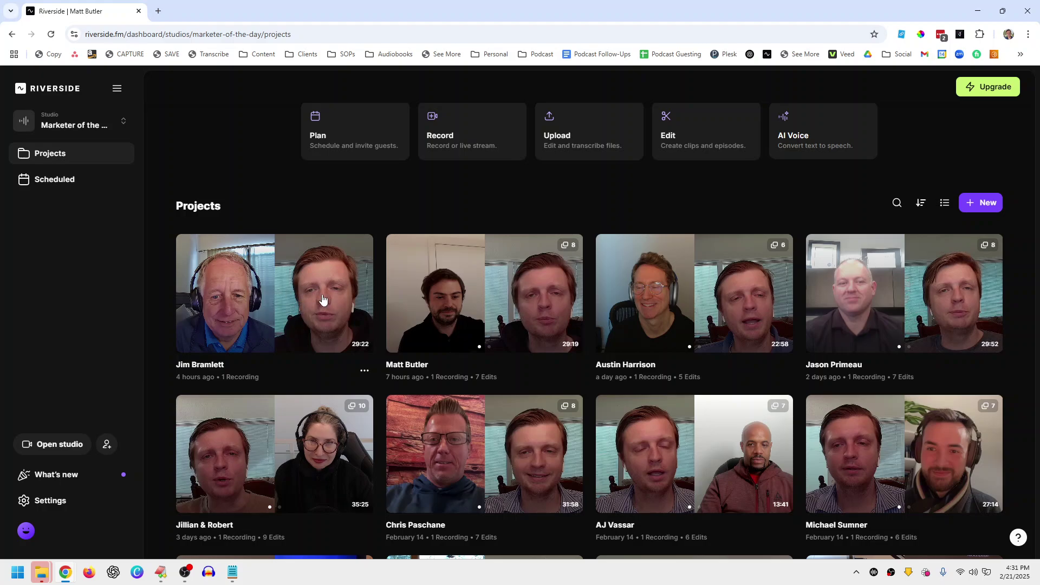
# Step: Open the project and rename its recording to the guest's full name too
pyautogui.click(302, 304)
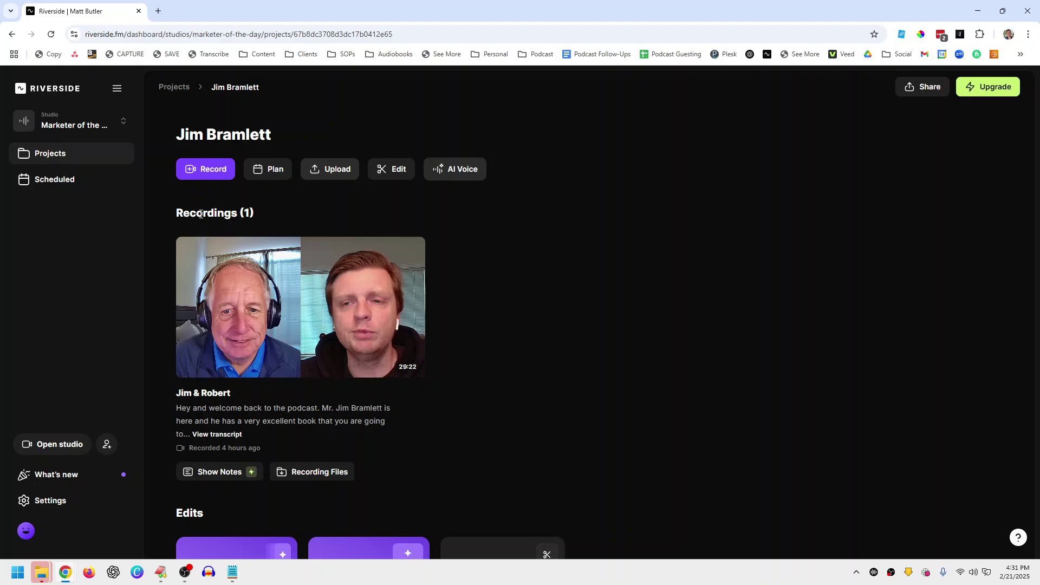
pyautogui.moveTo(276, 347)
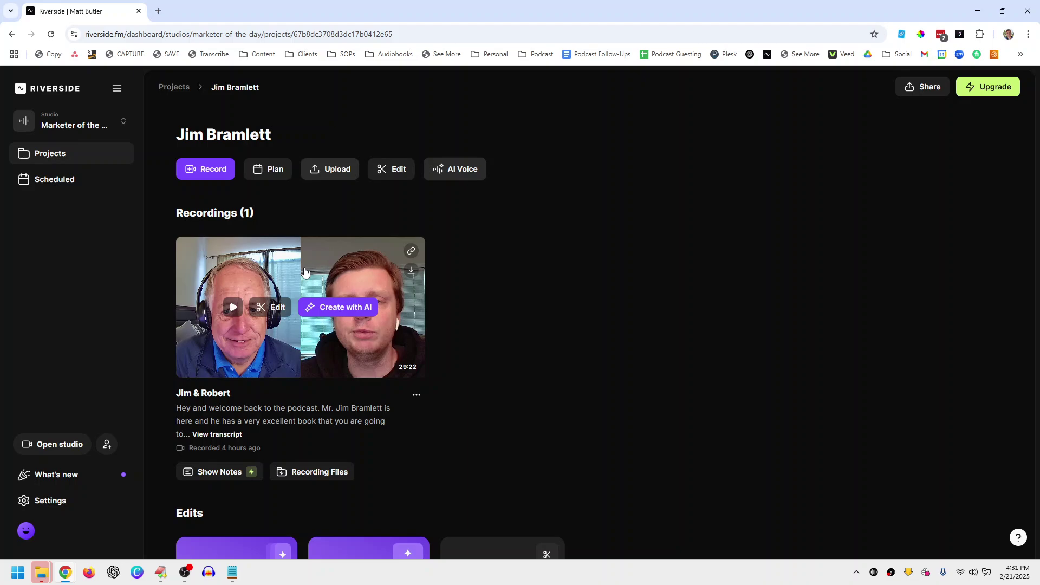
pyautogui.click(416, 394)
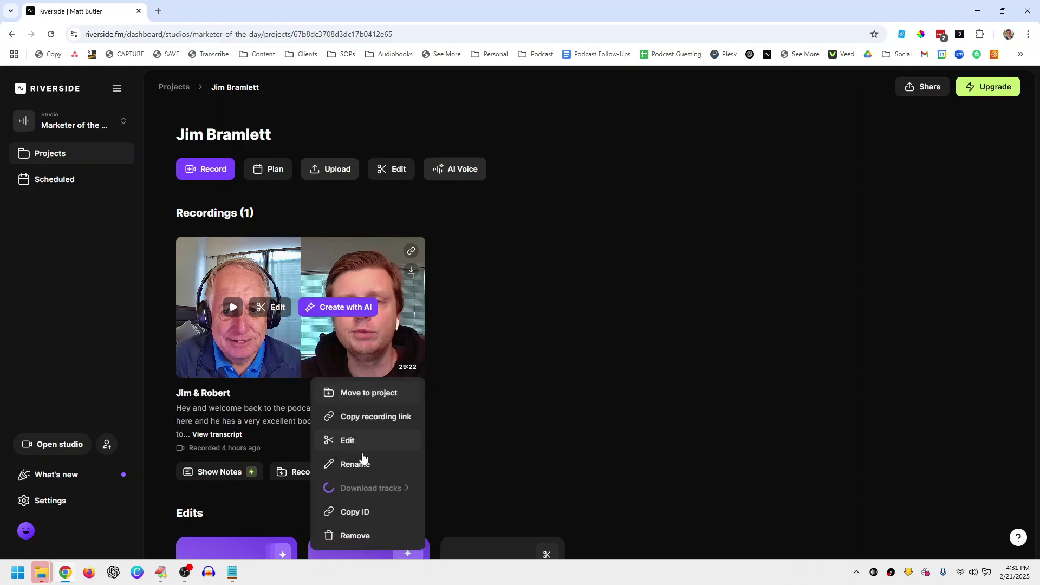
pyautogui.click(361, 457)
pyautogui.hotkey('ctrl', 'a')
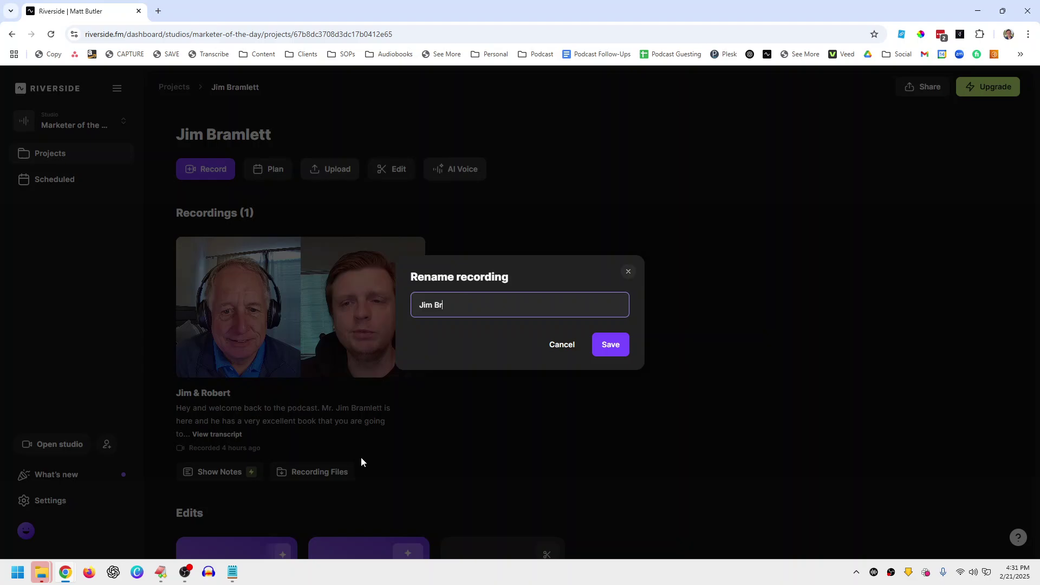
pyautogui.press('Return')
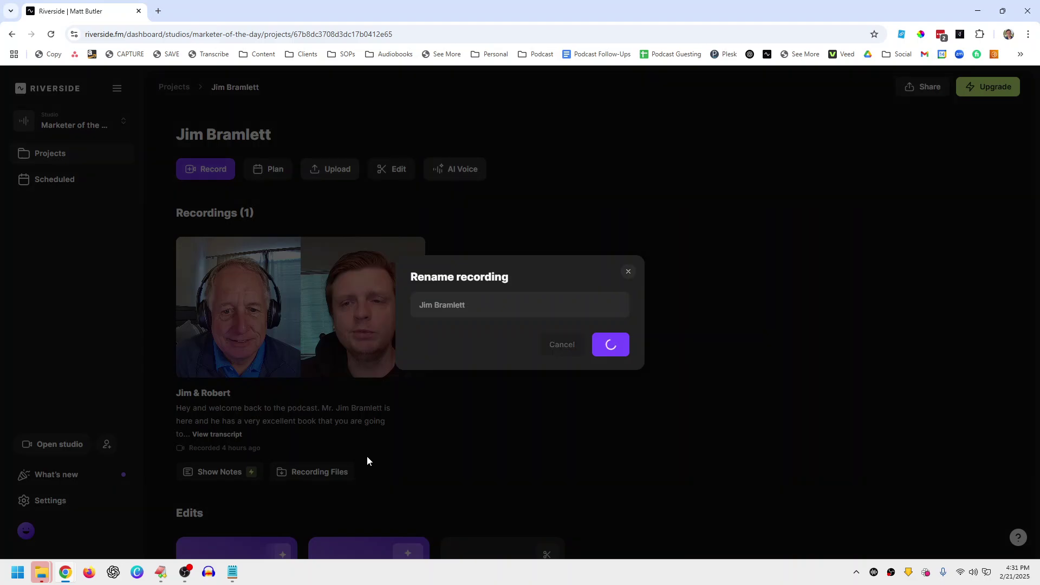
pyautogui.moveTo(300, 267)
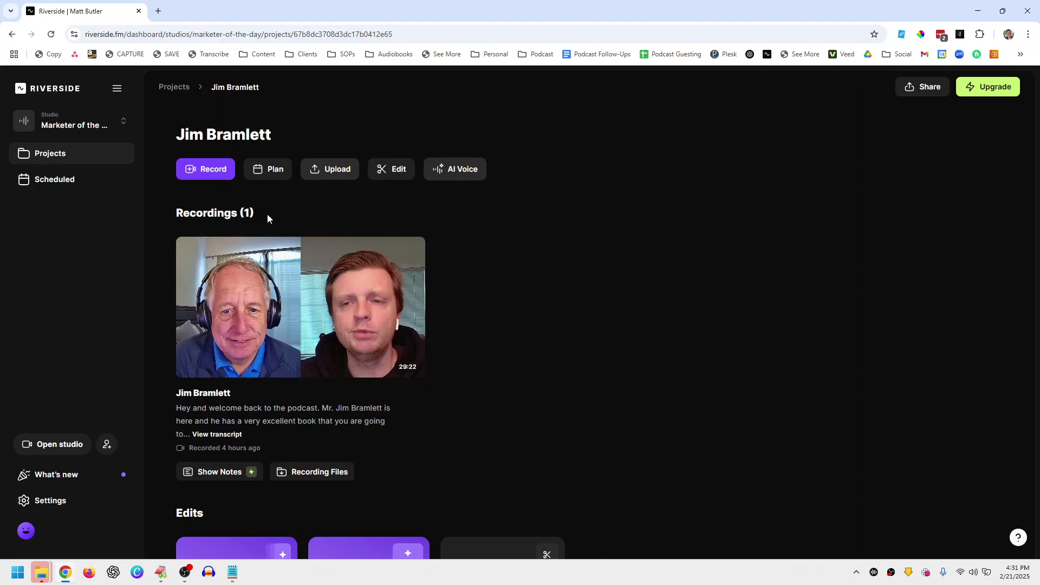
pyautogui.moveTo(319, 308)
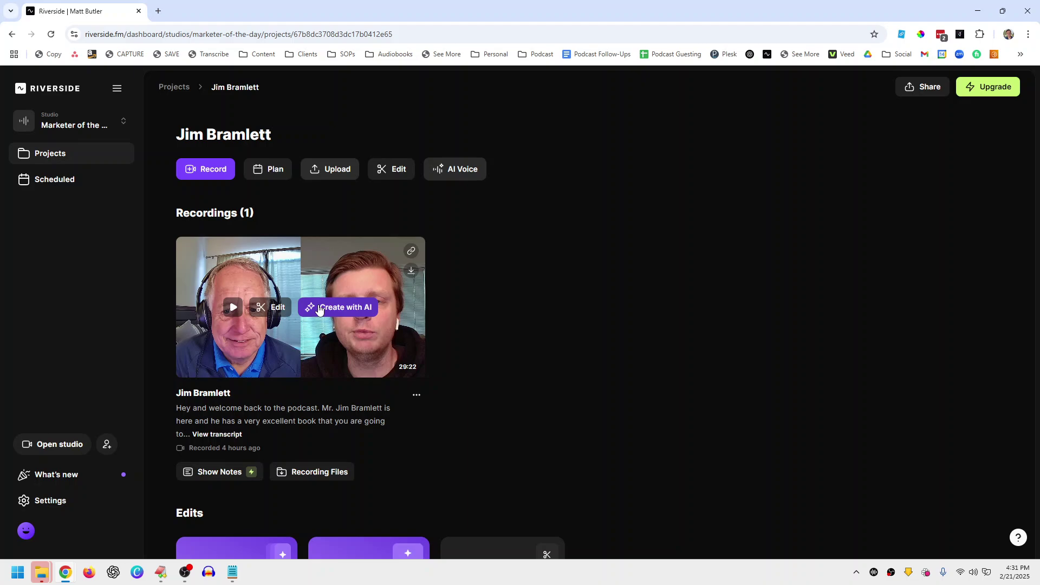
pyautogui.scroll(-3, 480, 333)
pyautogui.scroll(3, 480, 334)
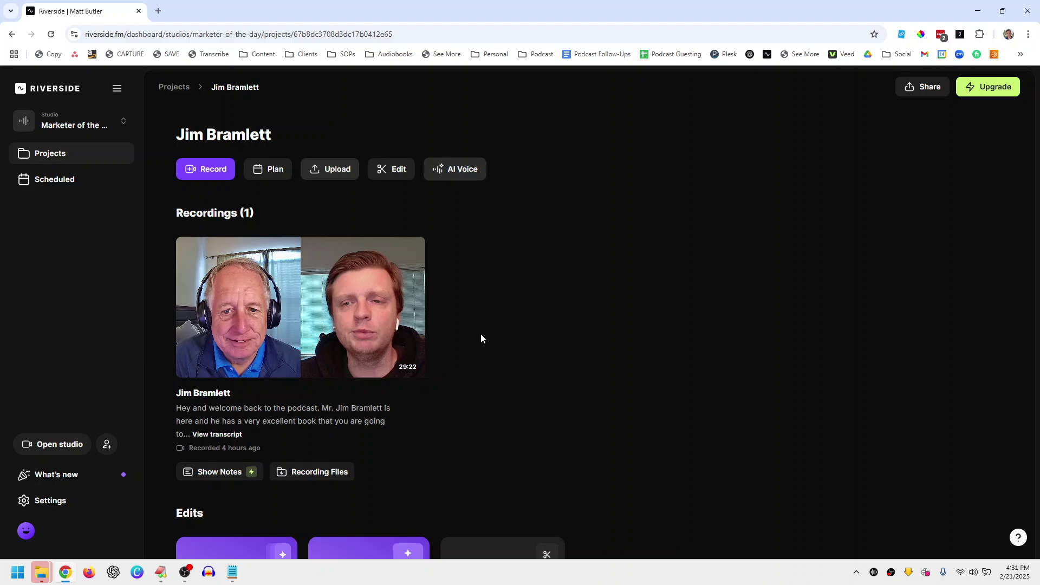
# Step: From Recording Files, choose a 1080p grid export of the All participants recording
pyautogui.click(328, 471)
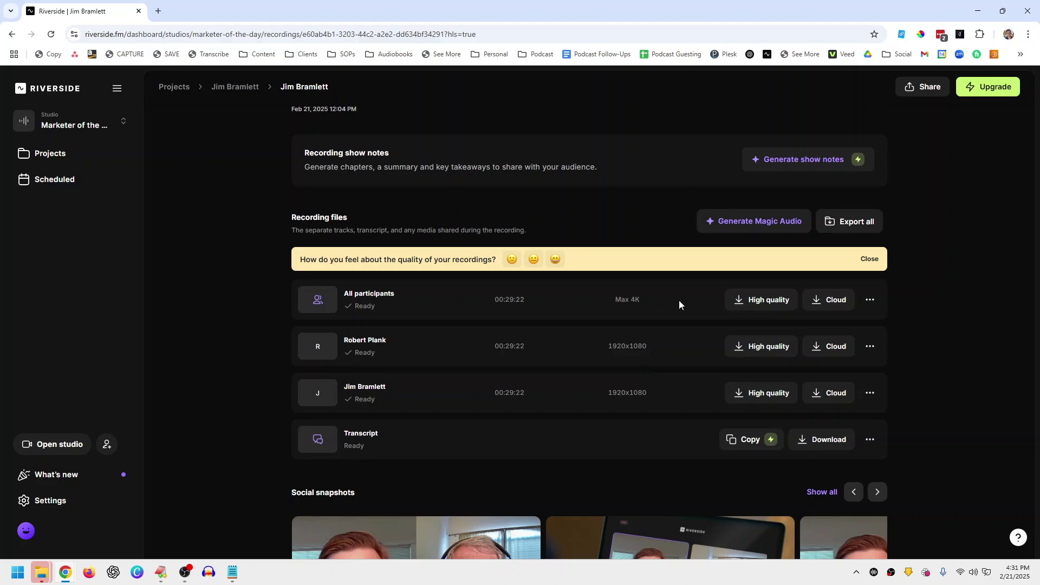
pyautogui.click(750, 299)
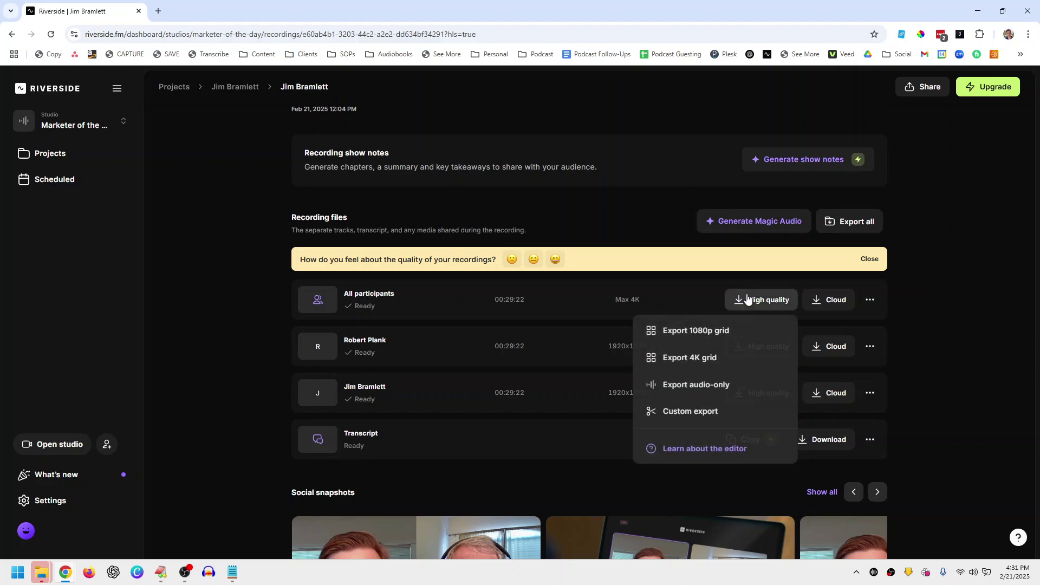
pyautogui.click(704, 337)
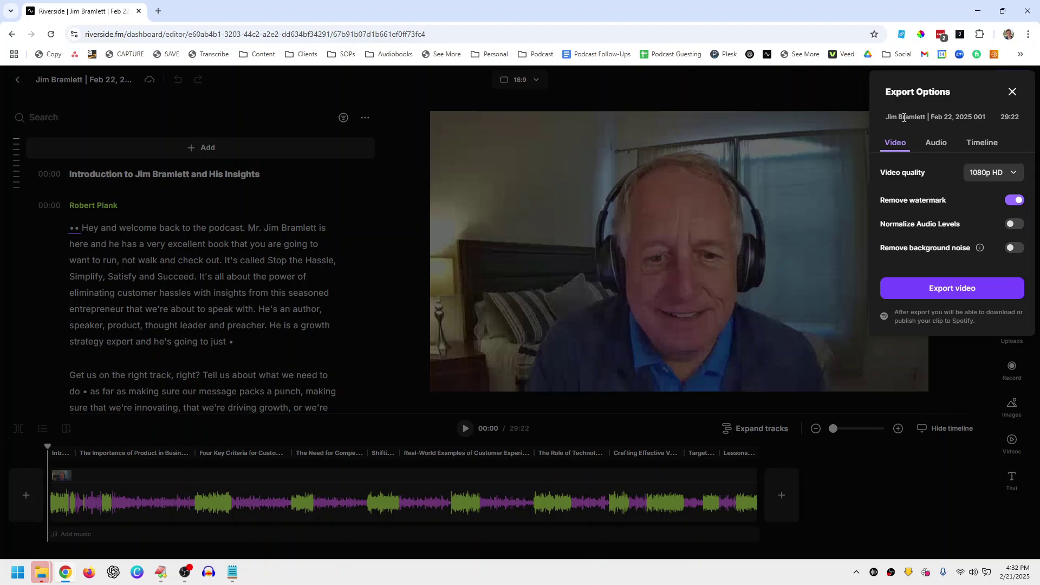
# Step: Export the video with Normalize Audio Levels and Remove background noise enabled, then view exports
pyautogui.click(1012, 223)
pyautogui.click(1015, 250)
pyautogui.click(987, 291)
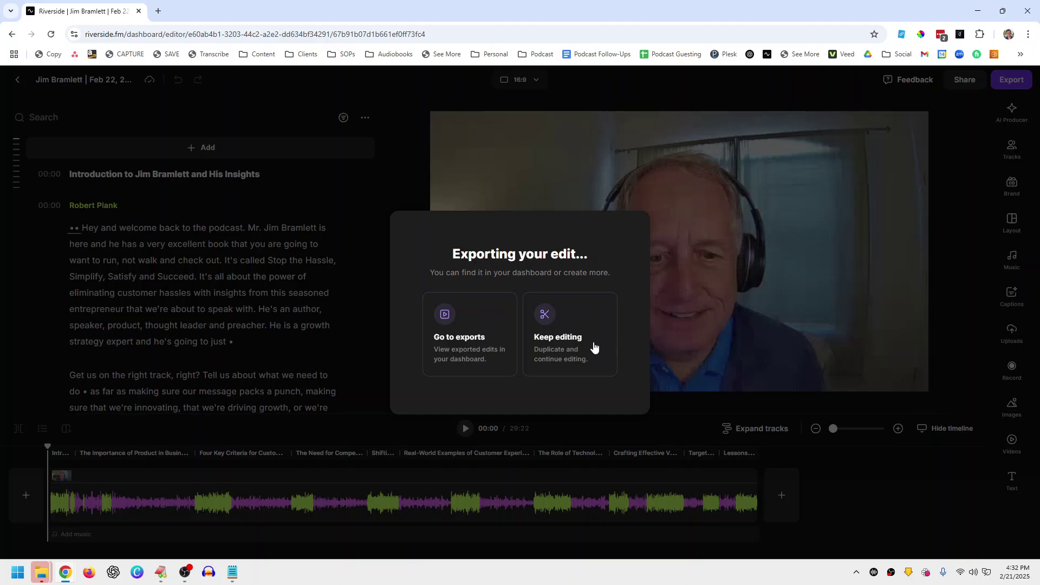
pyautogui.click(480, 352)
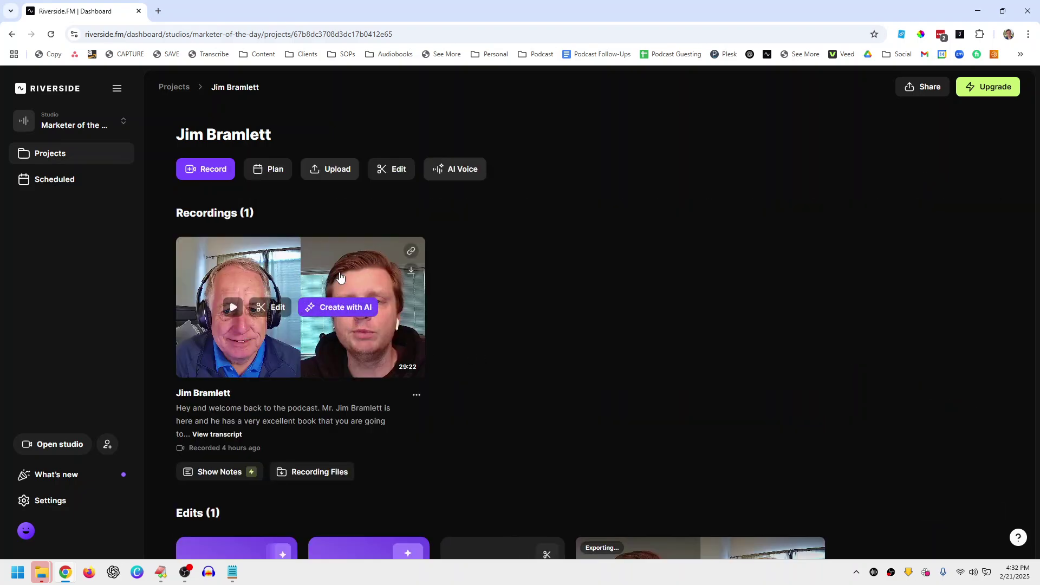
pyautogui.scroll(-3, 438, 335)
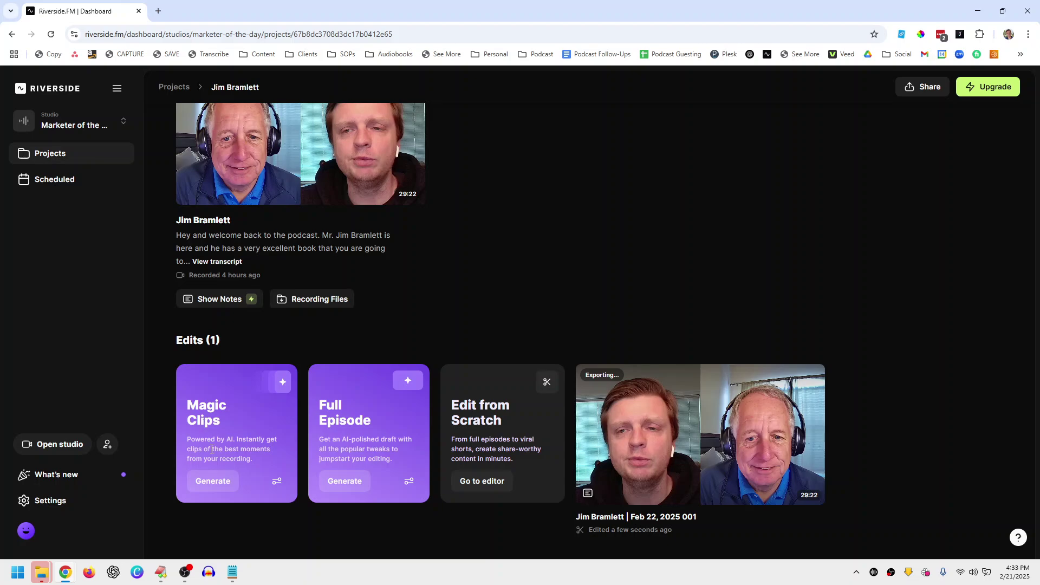
# Step: Generate Magic Clips with the default settings and let them process
pyautogui.click(213, 481)
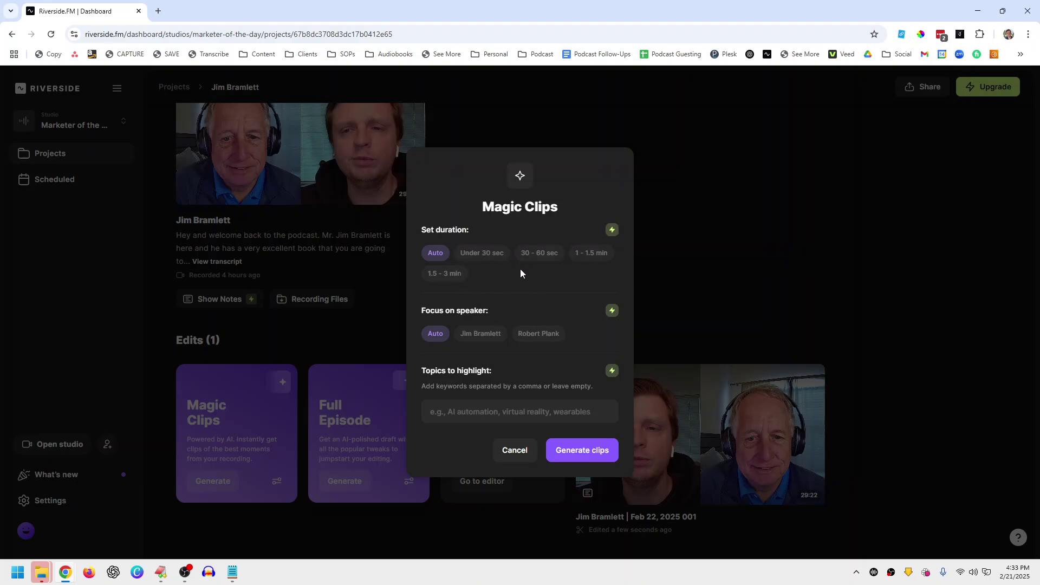
pyautogui.click(566, 450)
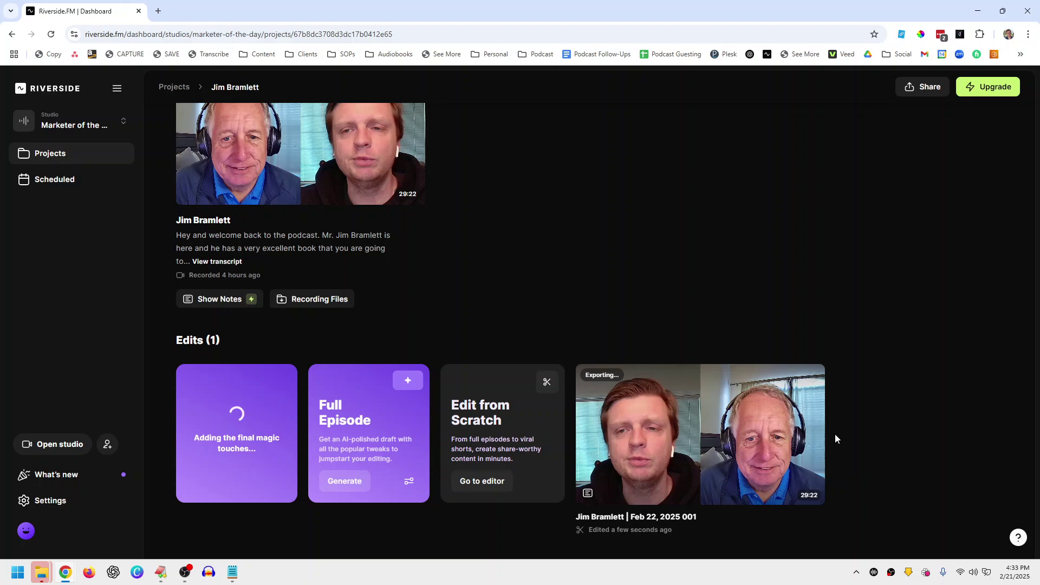
pyautogui.click(184, 575)
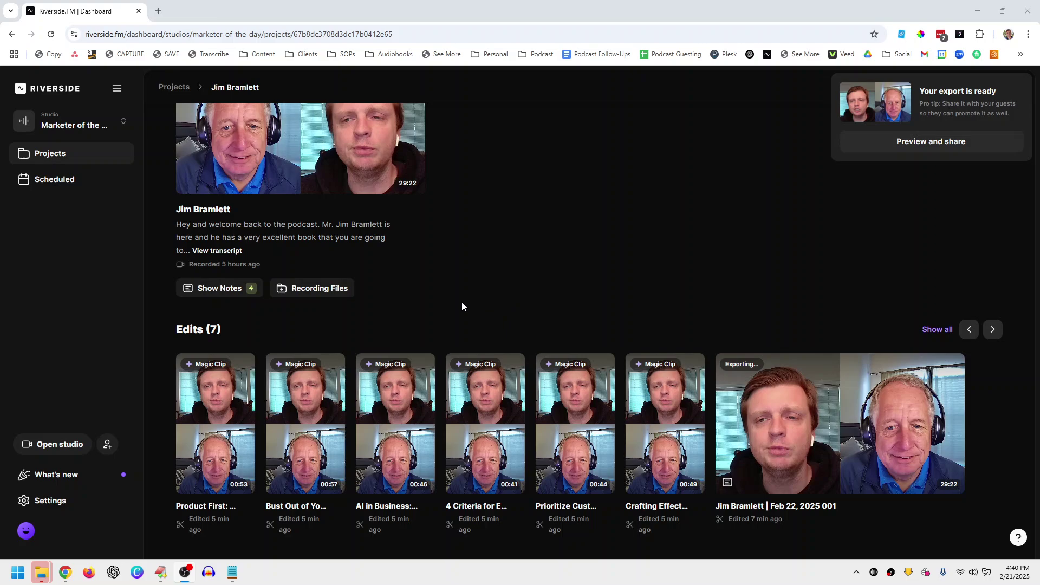
# Step: Reload the project and download the exported 29:22 full-episode edit as a roughly 1.0 GB MP4
pyautogui.click(52, 35)
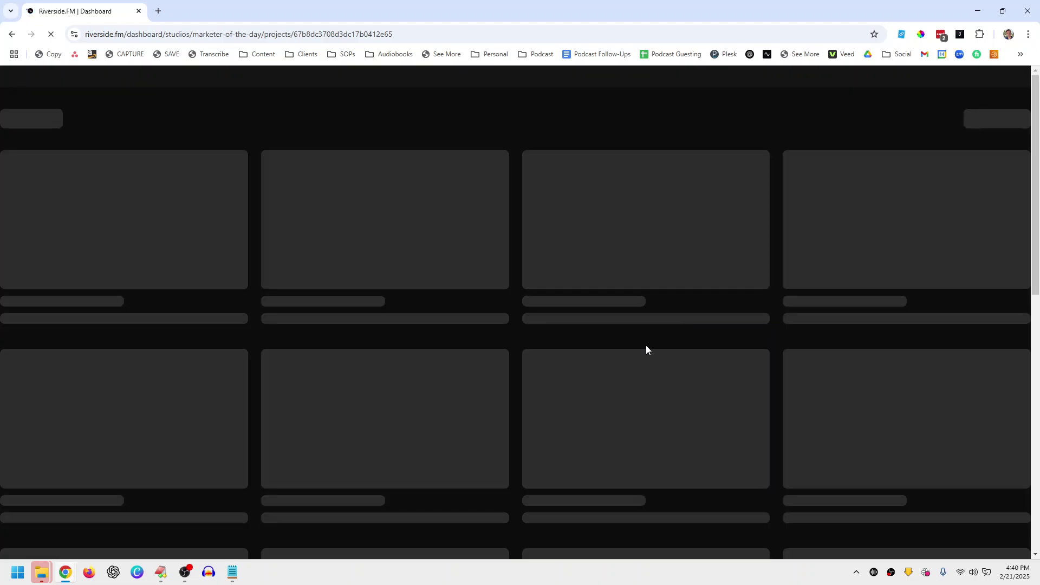
pyautogui.scroll(-3, 655, 411)
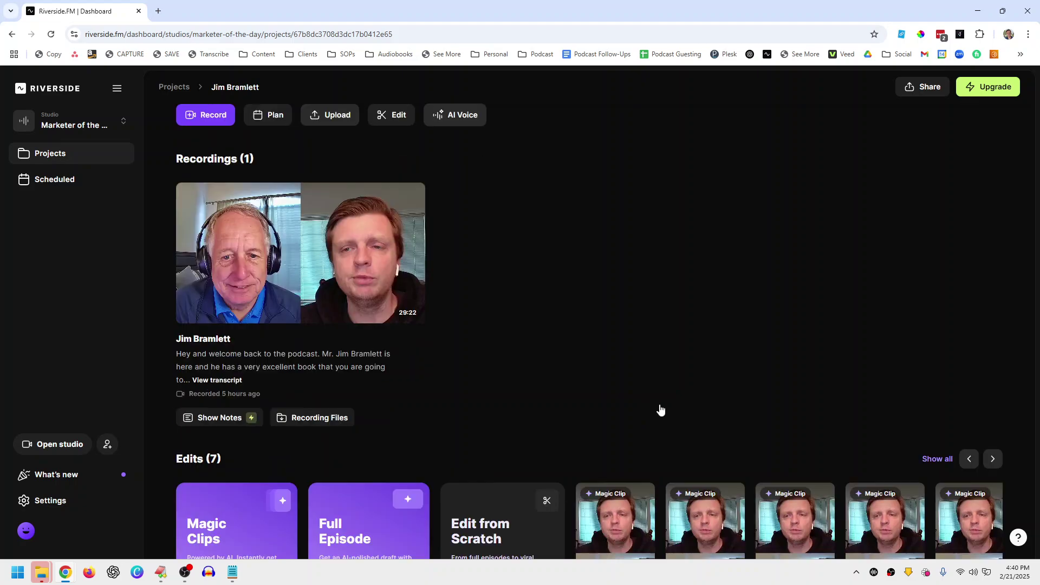
pyautogui.click(991, 332)
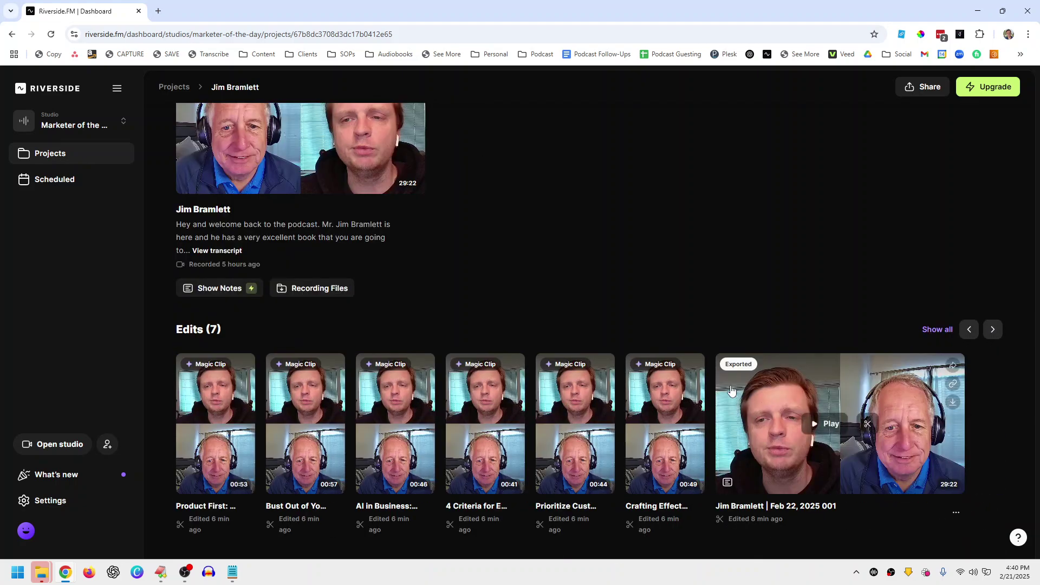
pyautogui.click(952, 403)
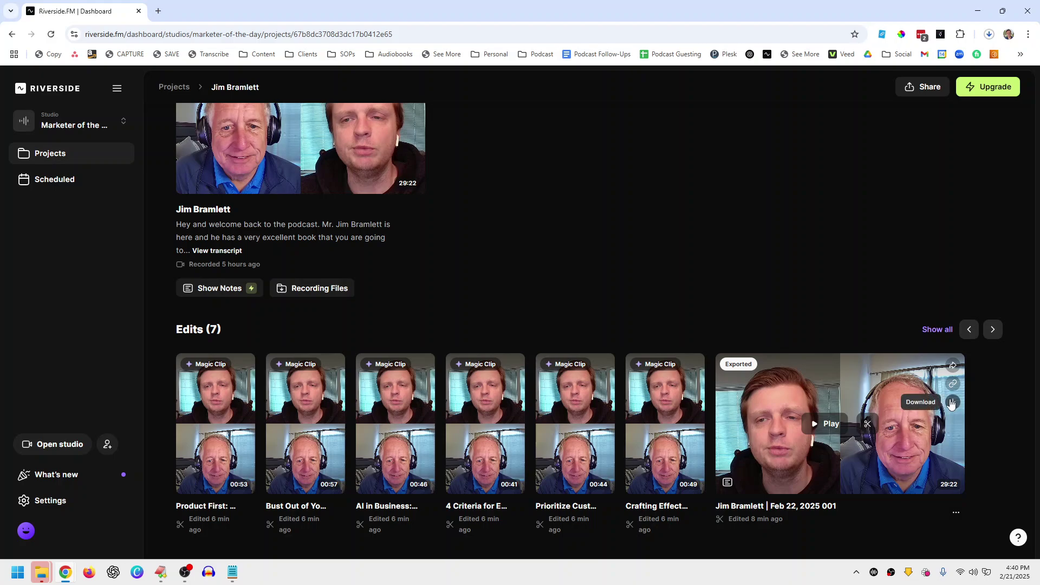
pyautogui.click(989, 35)
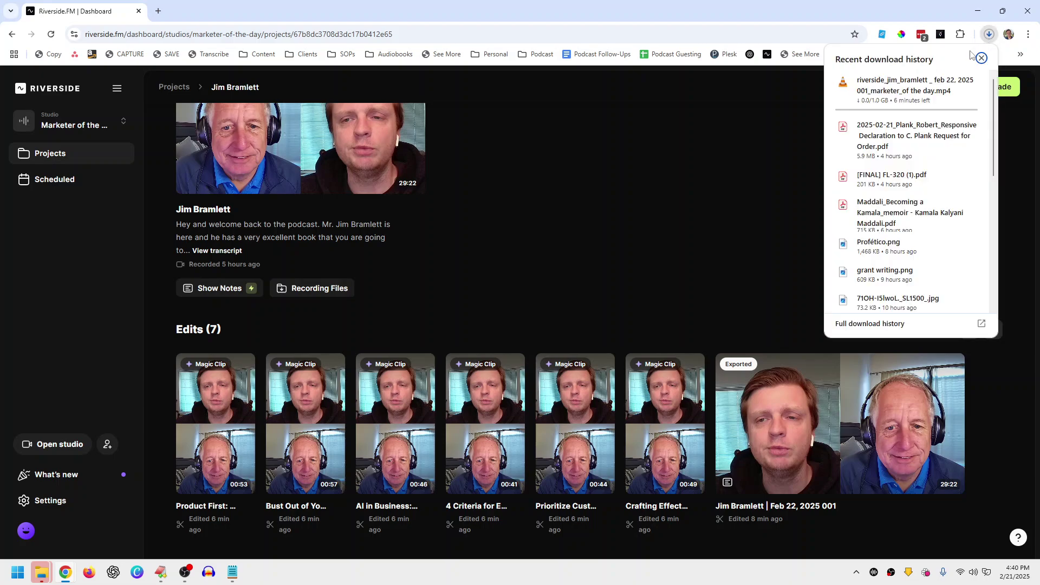
pyautogui.click(806, 112)
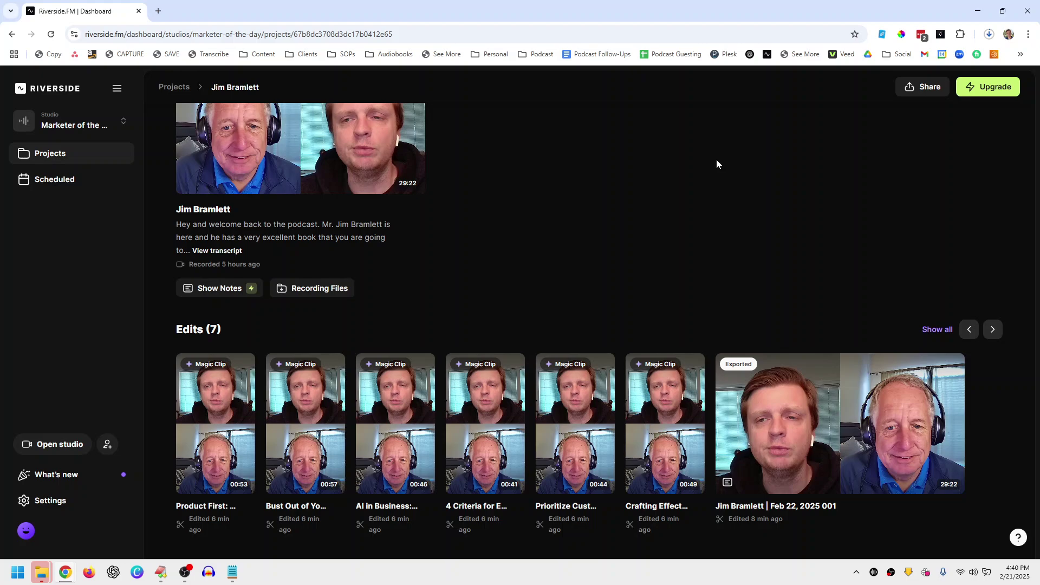
# Step: Find the 44-second 9:16 'Prioritize Customer Needs' magic clip in the Edits carousel and open it in the editor
pyautogui.click(969, 330)
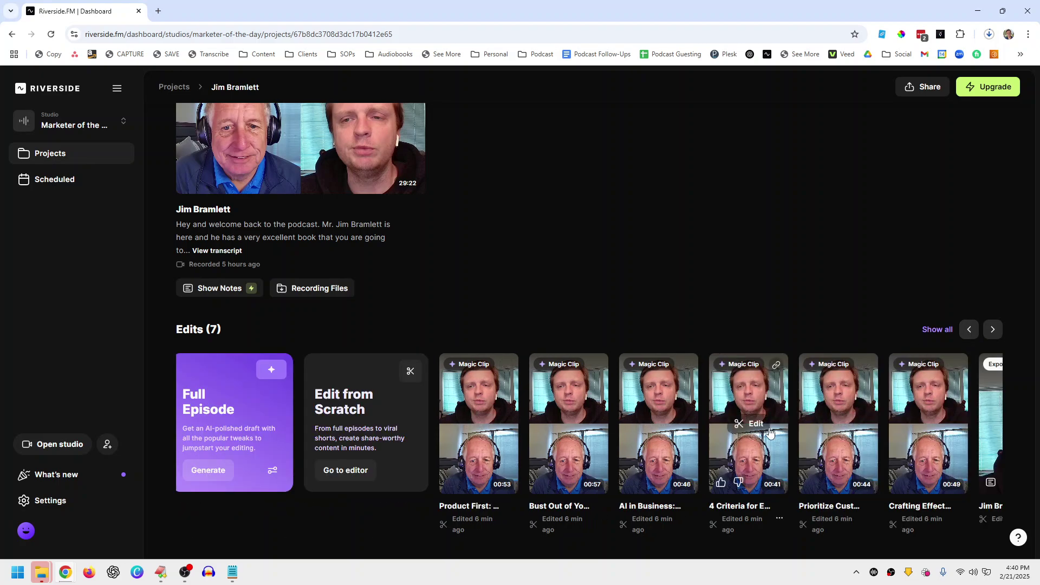
pyautogui.click(993, 329)
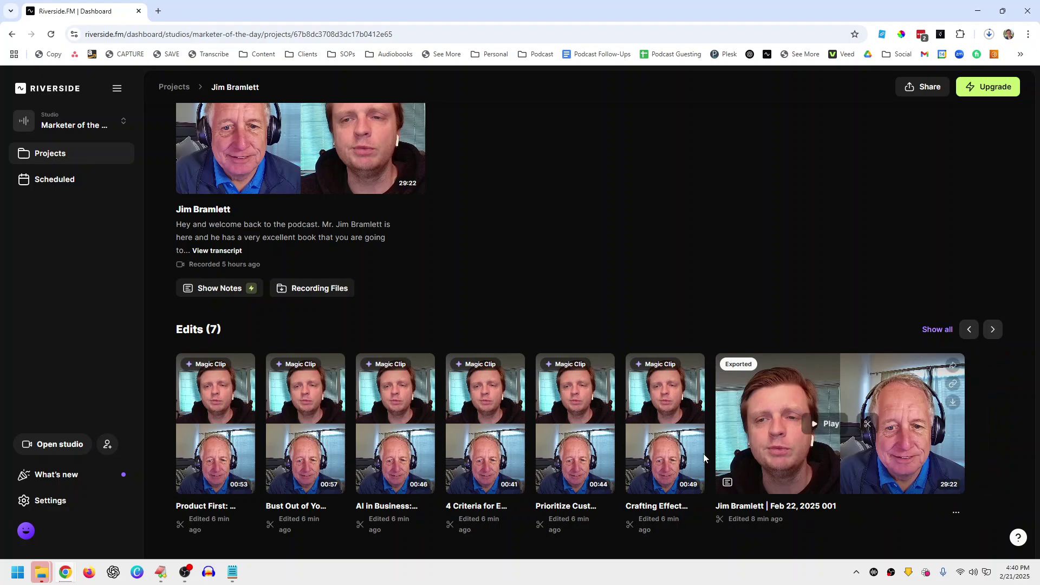
pyautogui.click(695, 518)
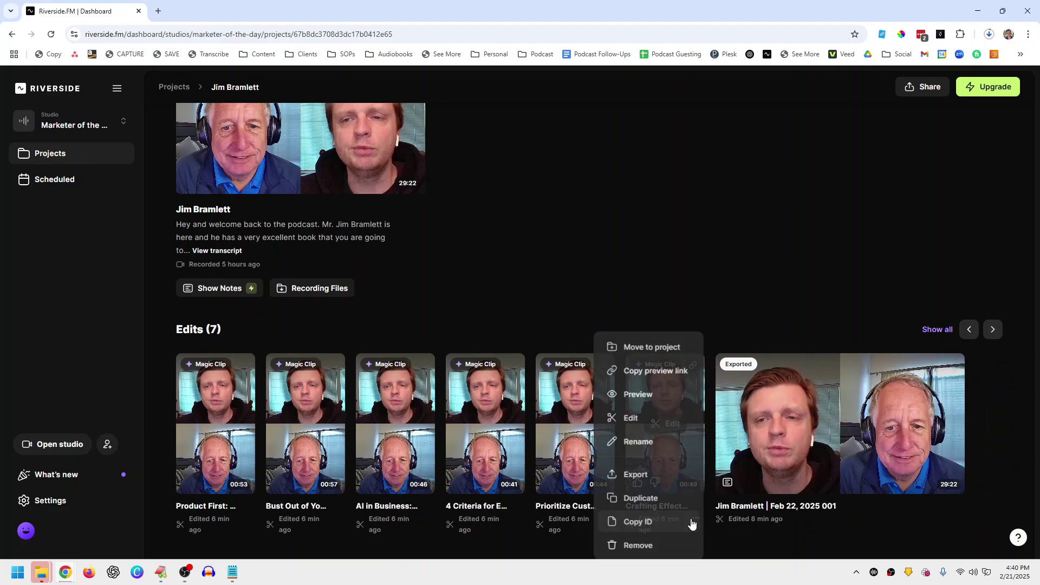
pyautogui.click(690, 281)
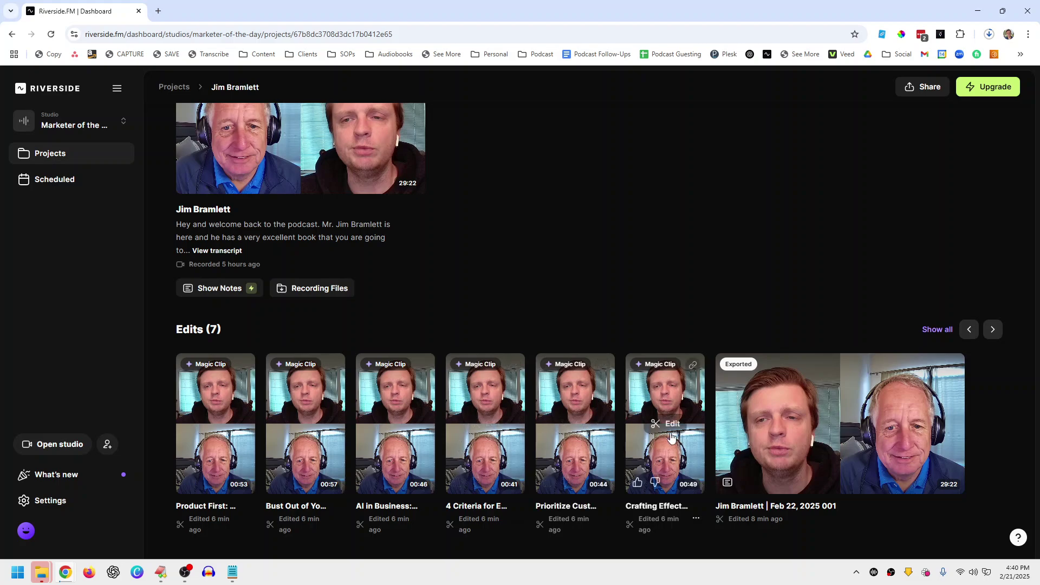
pyautogui.click(576, 429)
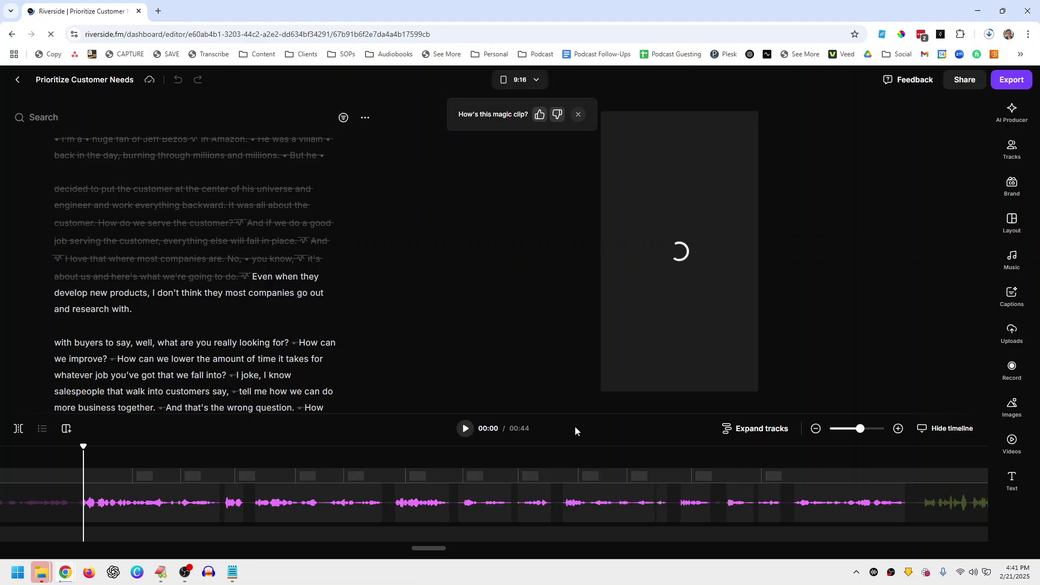
pyautogui.scroll(-1, 269, 354)
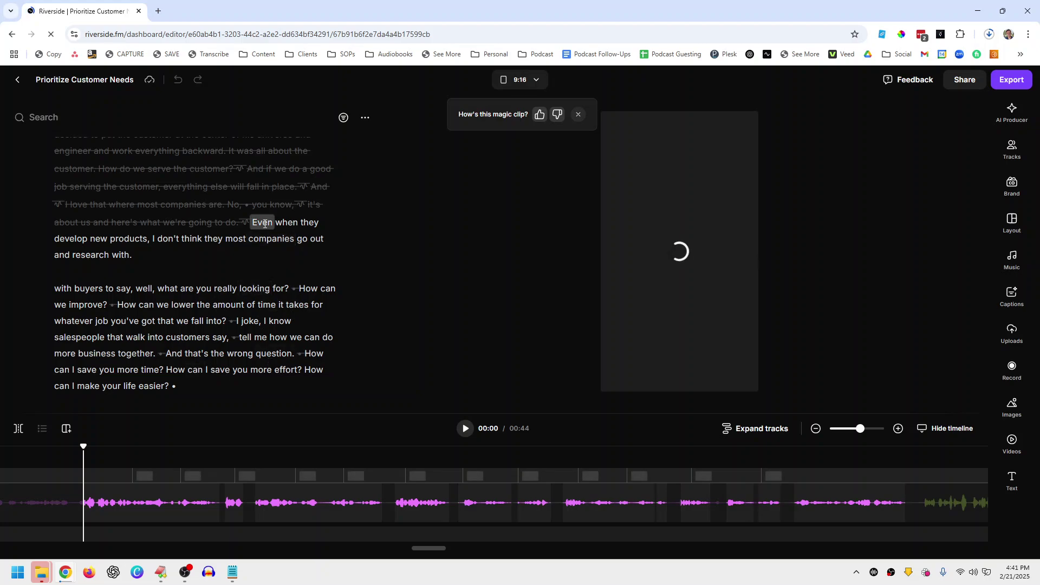
pyautogui.scroll(-2, 216, 317)
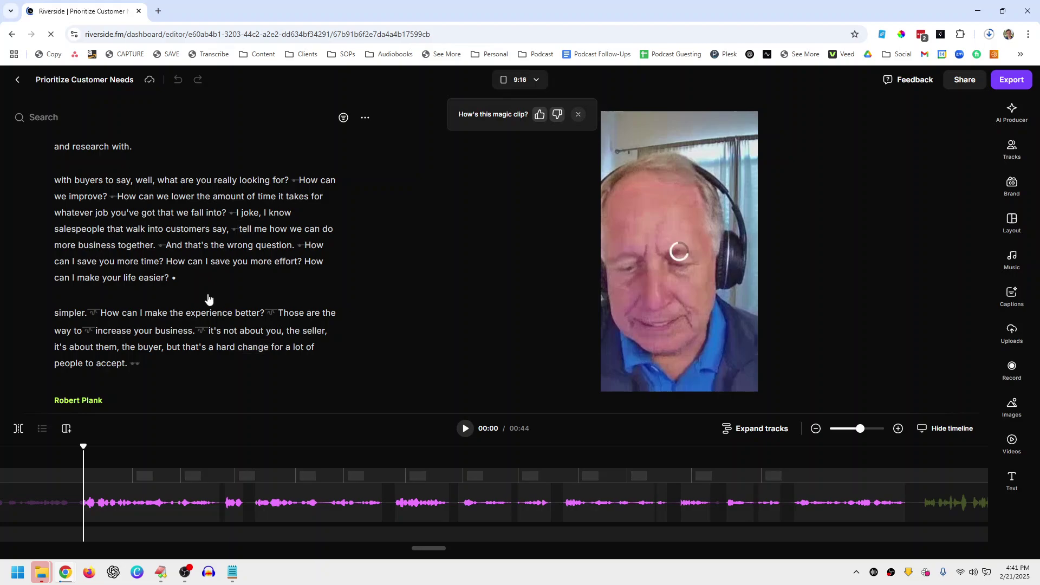
pyautogui.scroll(-1, 216, 275)
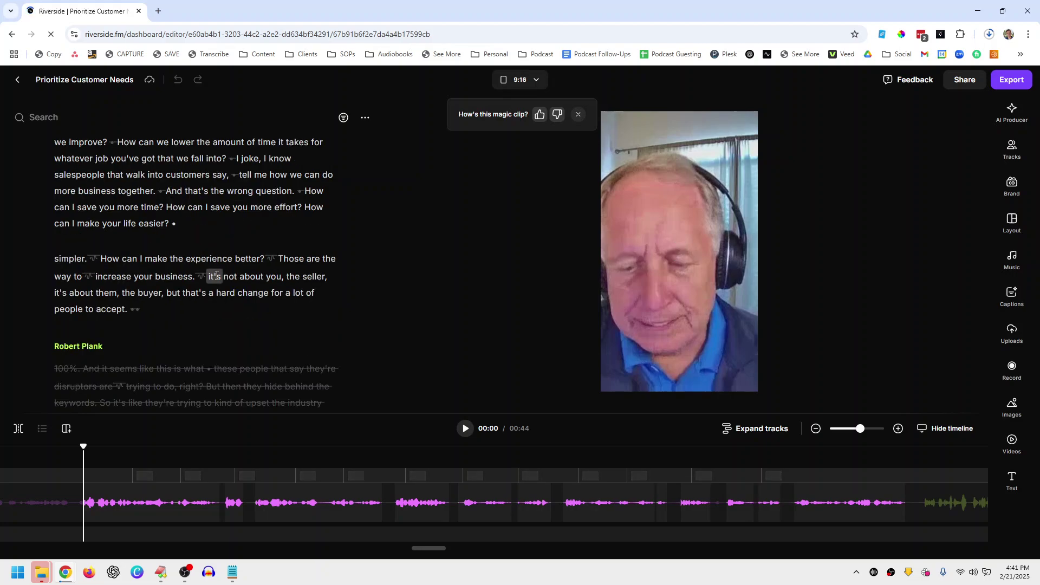
pyautogui.scroll(1, 215, 275)
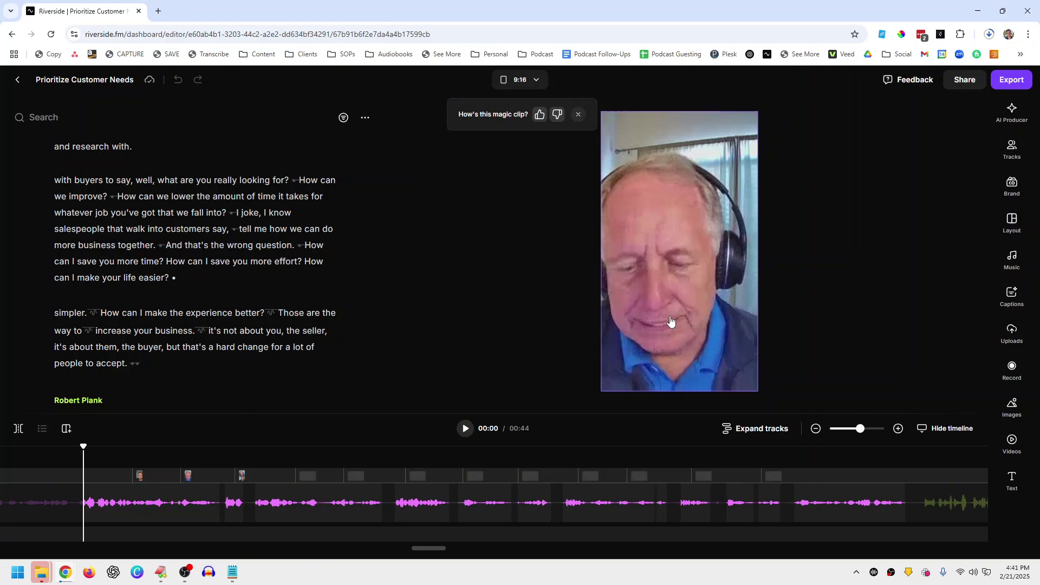
pyautogui.click(184, 572)
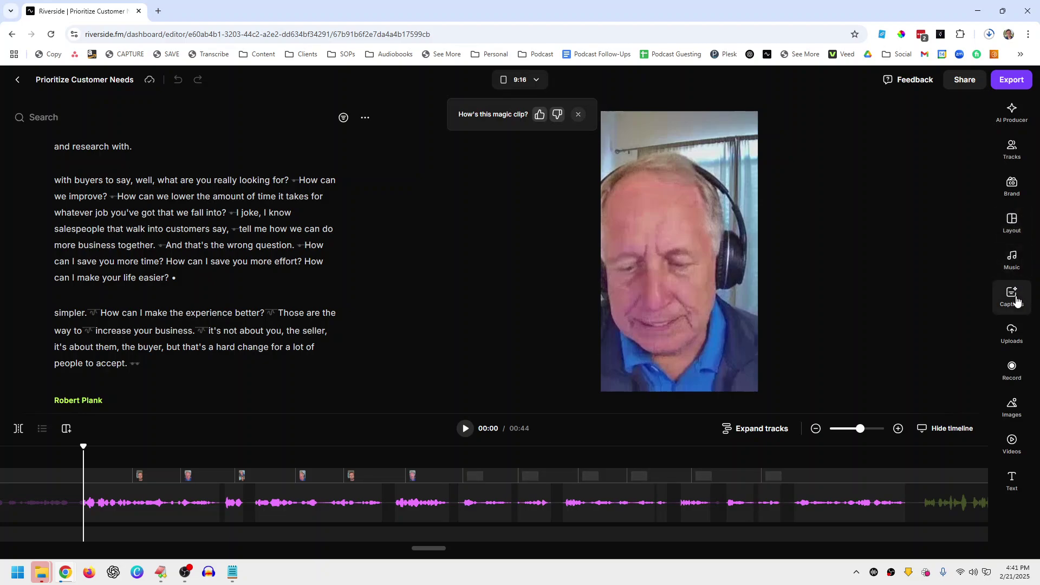
# Step: Switch the clip's layout to Full screen so the speaker fills the frame
pyautogui.click(1011, 222)
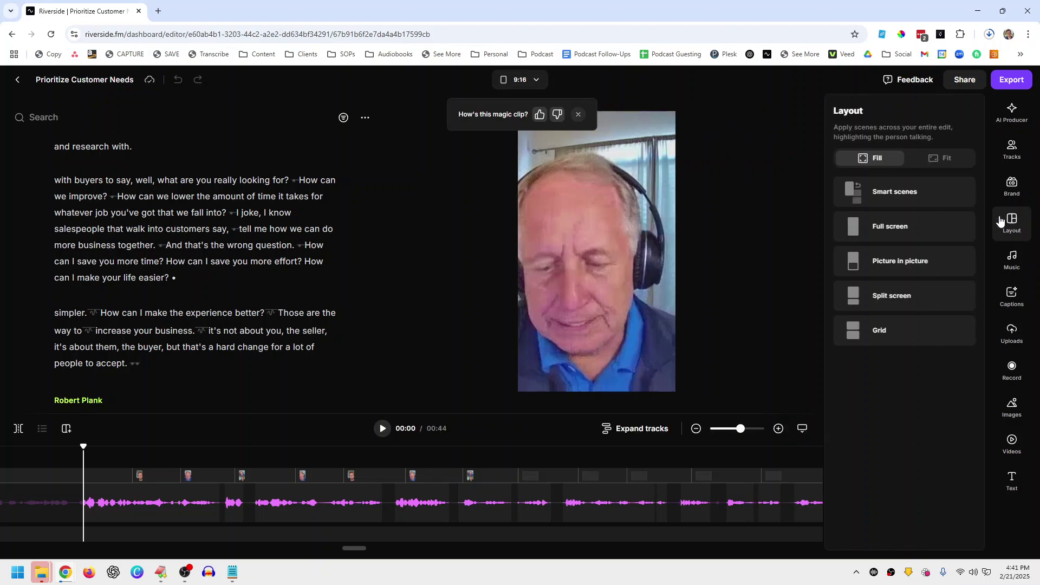
pyautogui.click(901, 231)
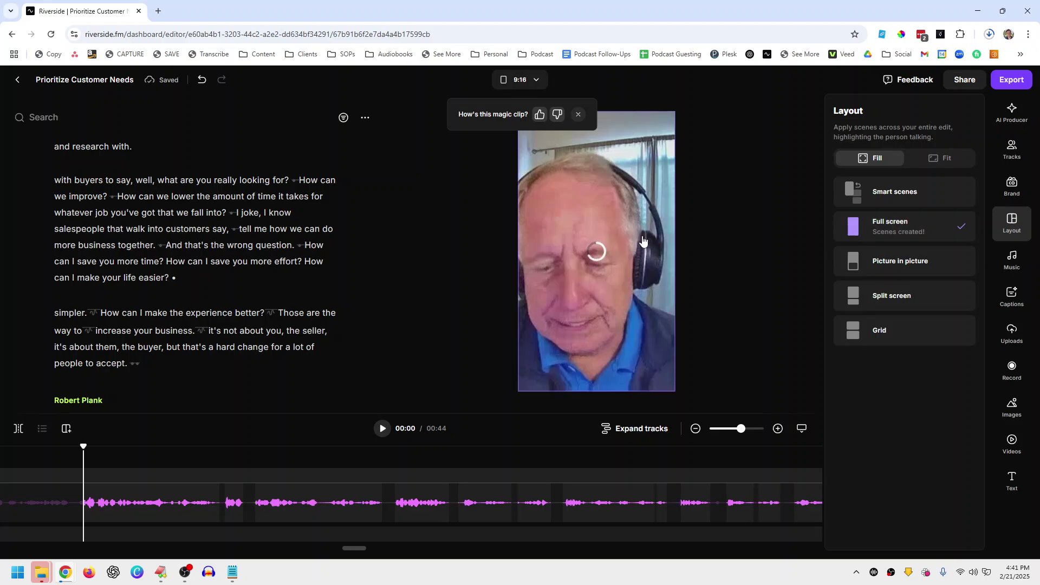
pyautogui.click(717, 240)
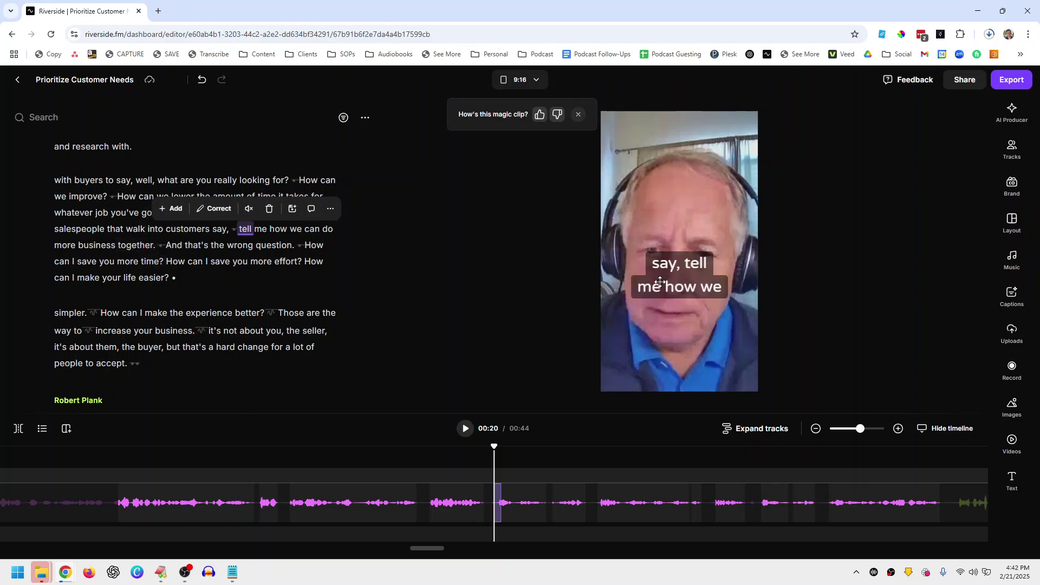
# Step: Preview the clip at 'more time?' and 'How', then recheck that the layout stays Full screen
pyautogui.click(152, 261)
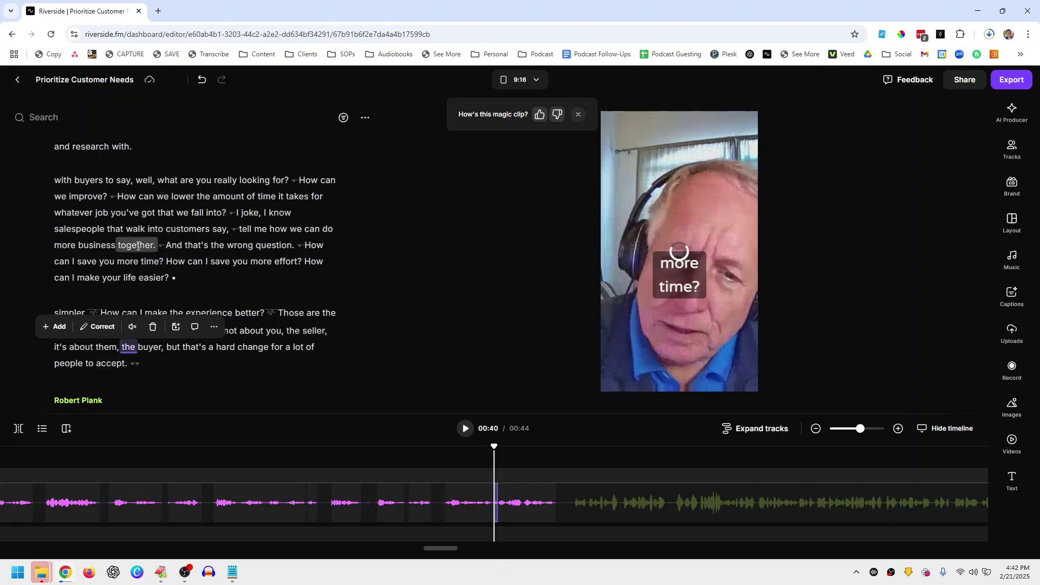
pyautogui.click(128, 198)
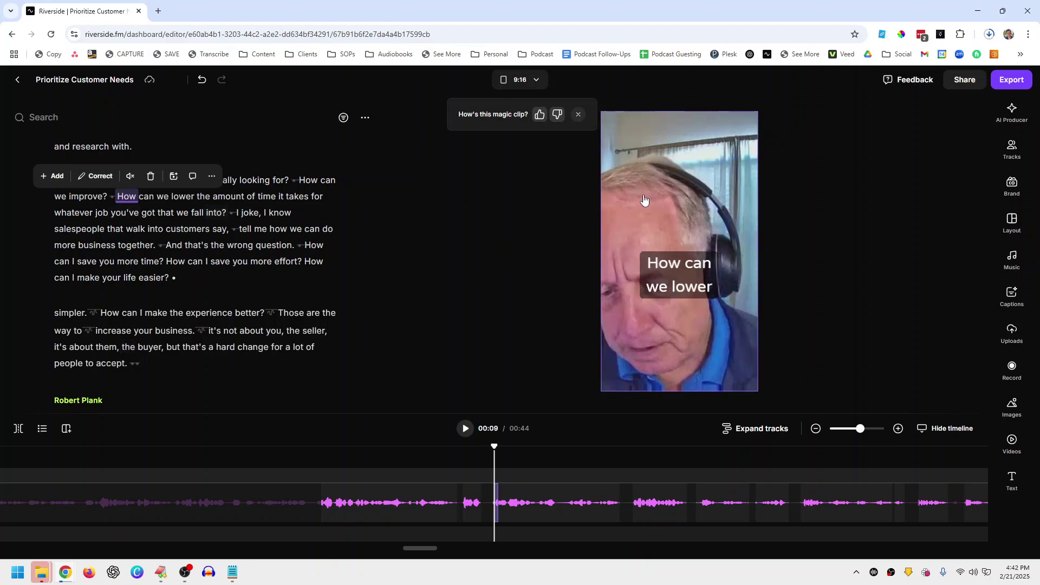
pyautogui.click(664, 194)
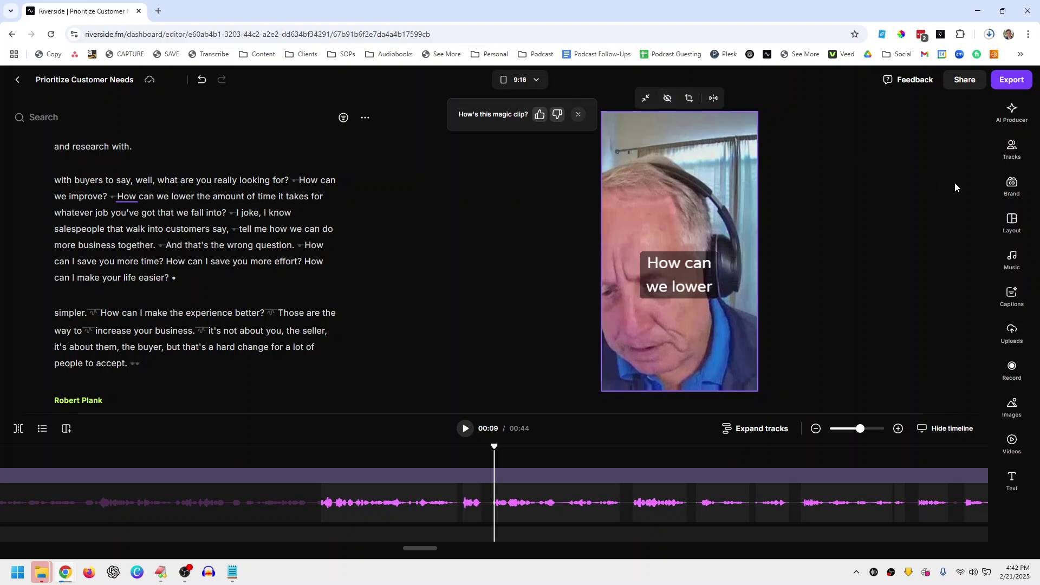
pyautogui.click(1011, 223)
pyautogui.moveTo(891, 233)
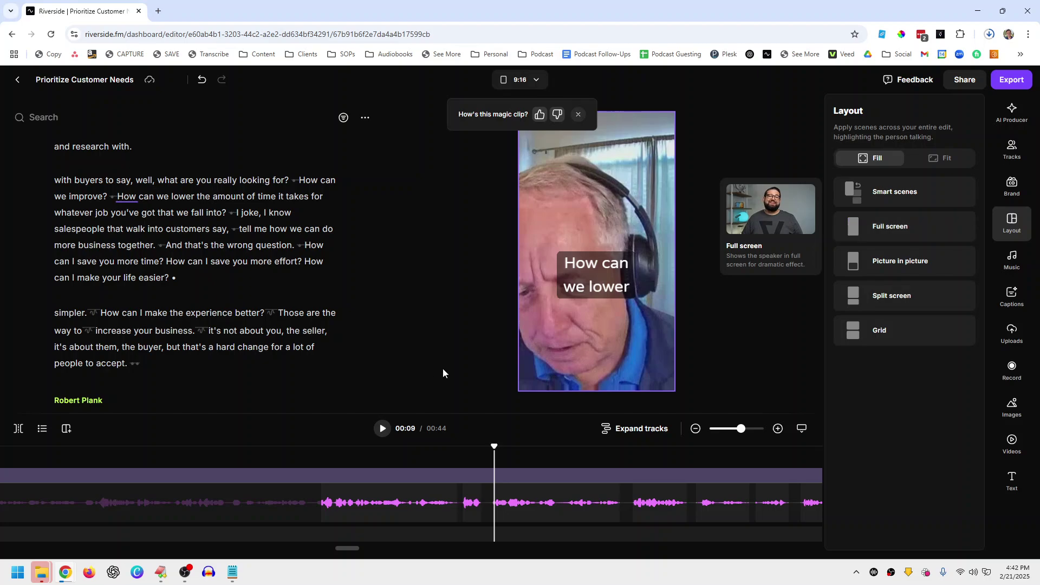
pyautogui.click(427, 293)
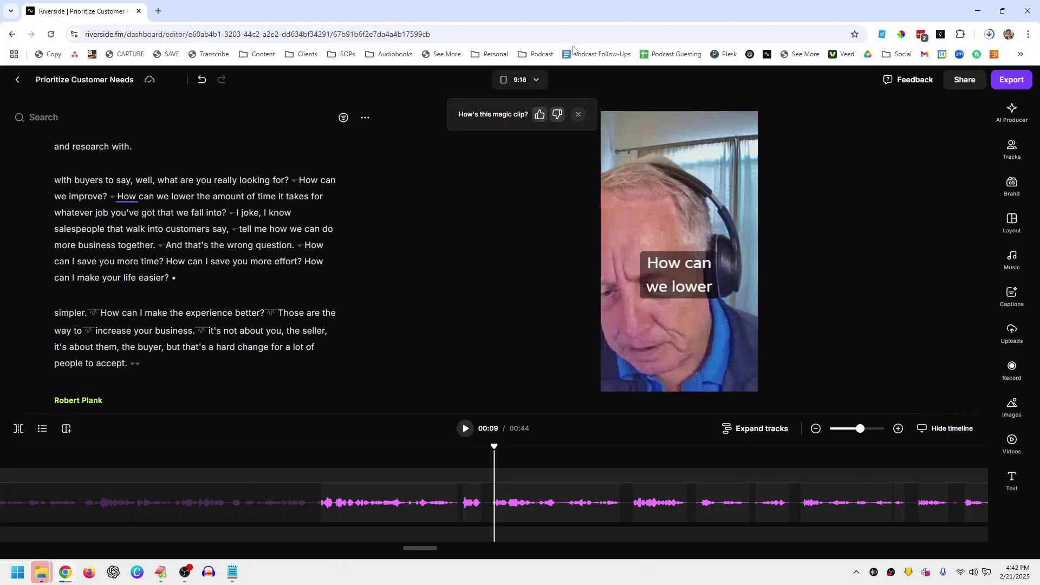
# Step: Keep the aspect ratio at 9:16 and shift the speaker rightward in the vertical frame
pyautogui.click(528, 81)
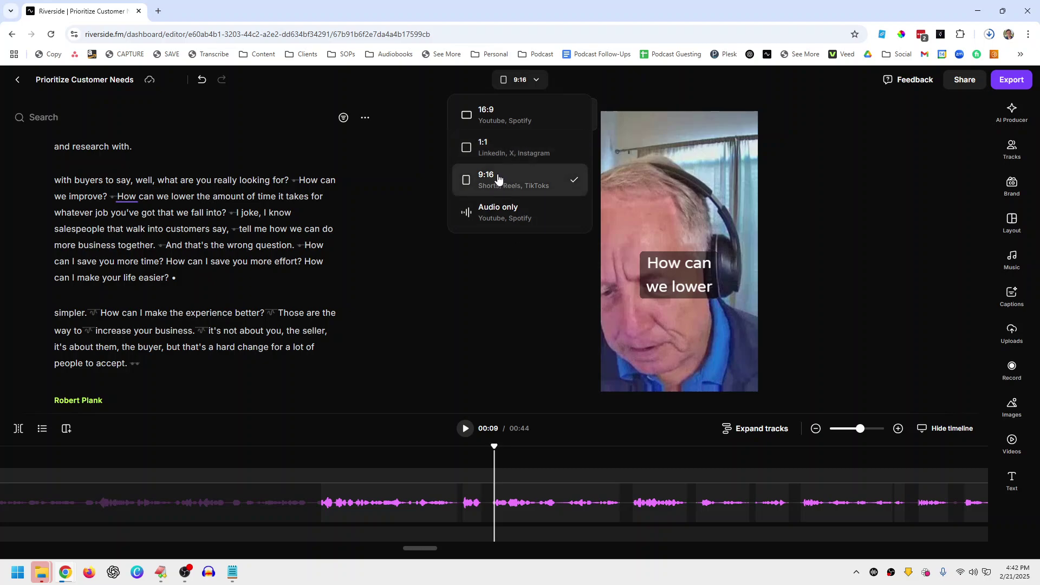
pyautogui.click(503, 257)
pyautogui.click(678, 174)
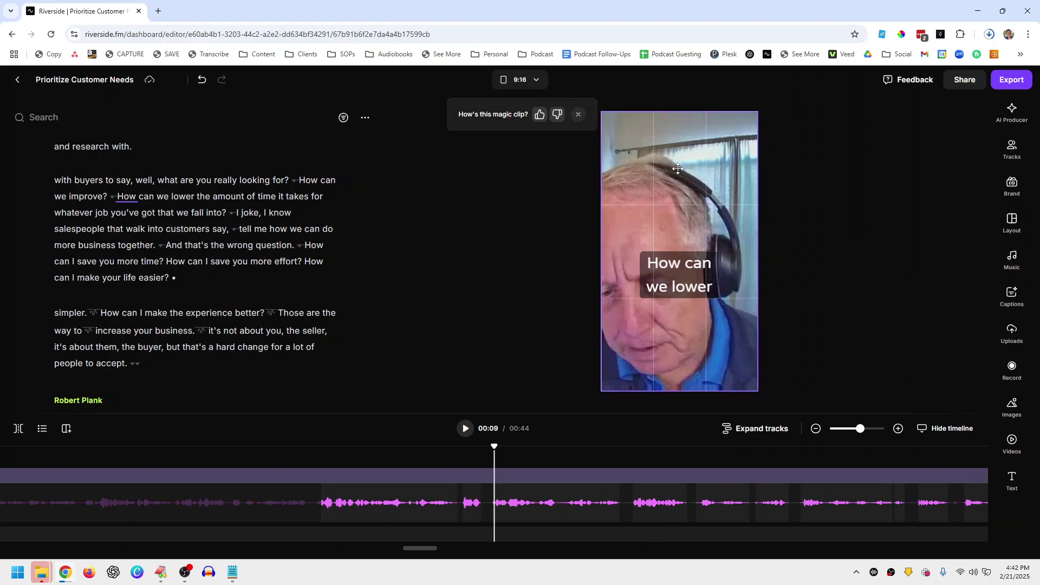
pyautogui.moveTo(685, 177); pyautogui.dragTo(733, 176)
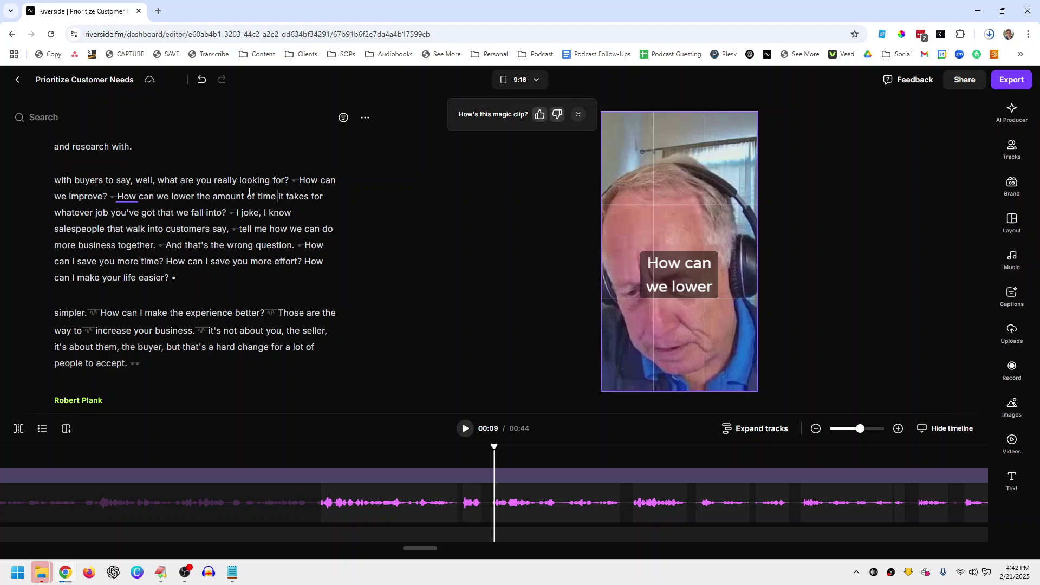
# Step: Preview the framing at 'really', 'business.', 'got' and 'companies', then nudge the video slightly
pyautogui.click(224, 180)
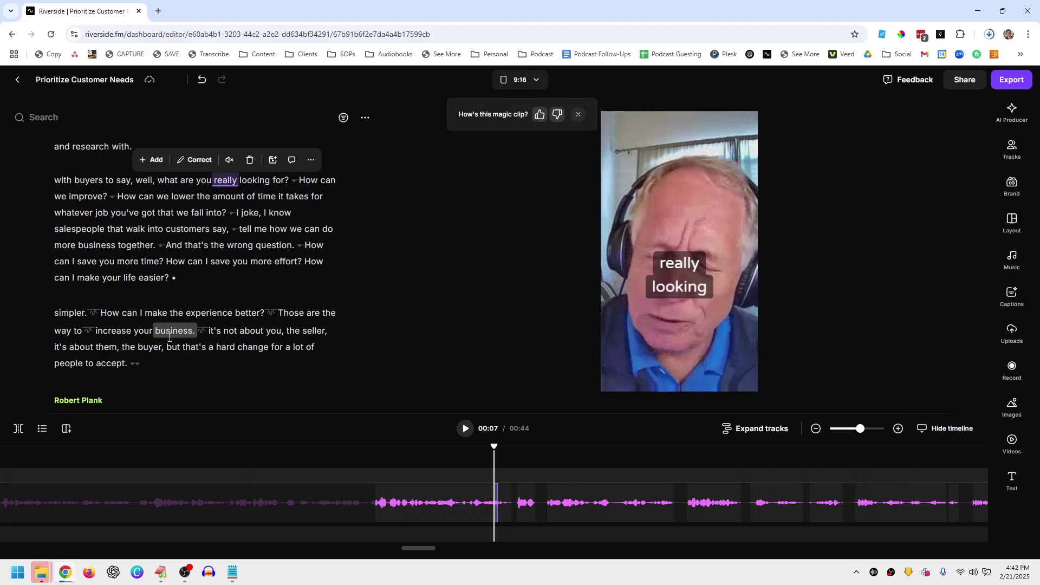
pyautogui.click(170, 337)
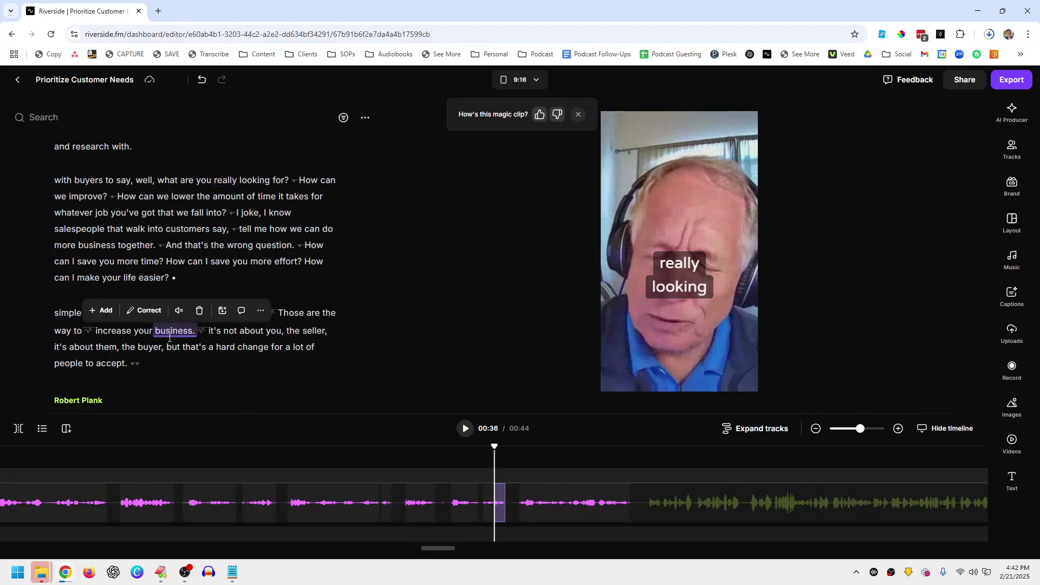
pyautogui.click(147, 213)
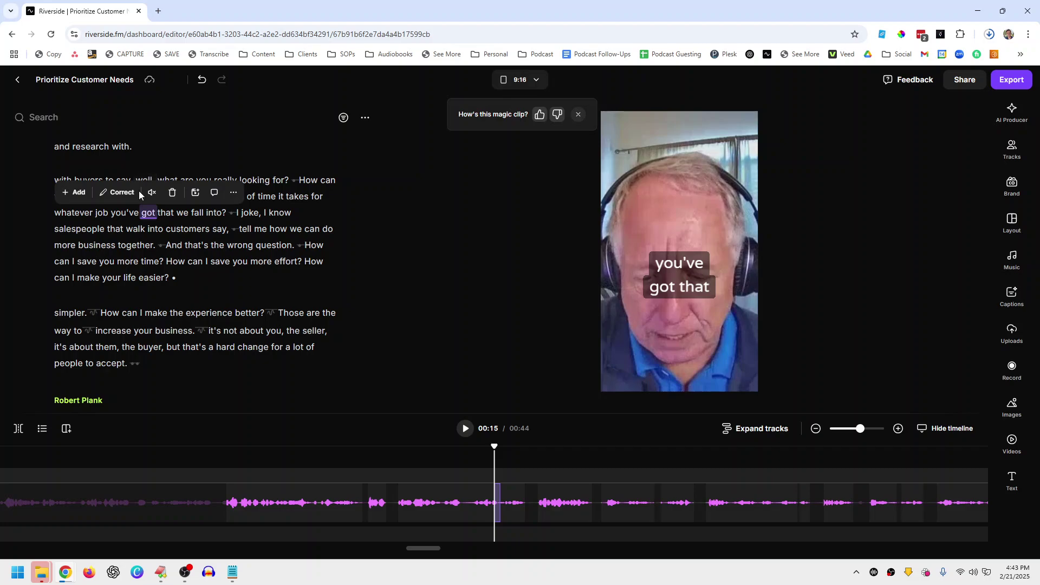
pyautogui.scroll(2, 151, 174)
pyautogui.scroll(-1, 260, 202)
pyautogui.click(275, 183)
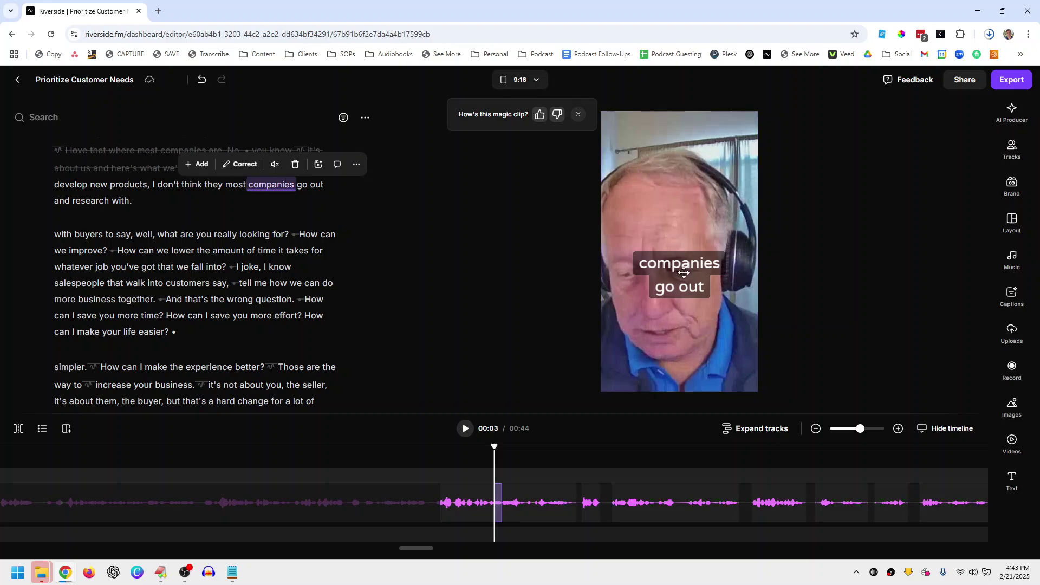
pyautogui.click(662, 209)
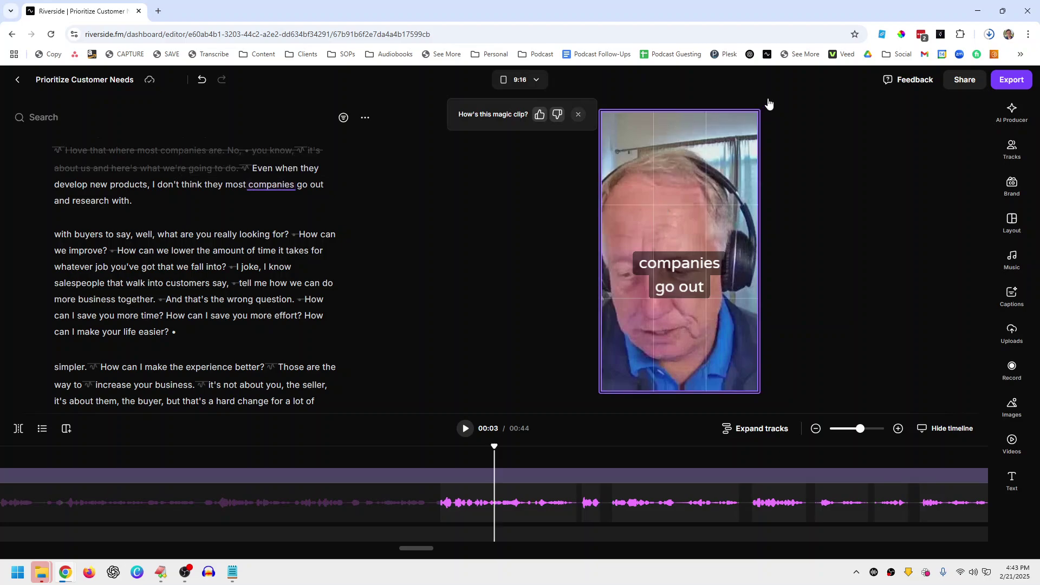
pyautogui.moveTo(861, 429); pyautogui.dragTo(869, 431)
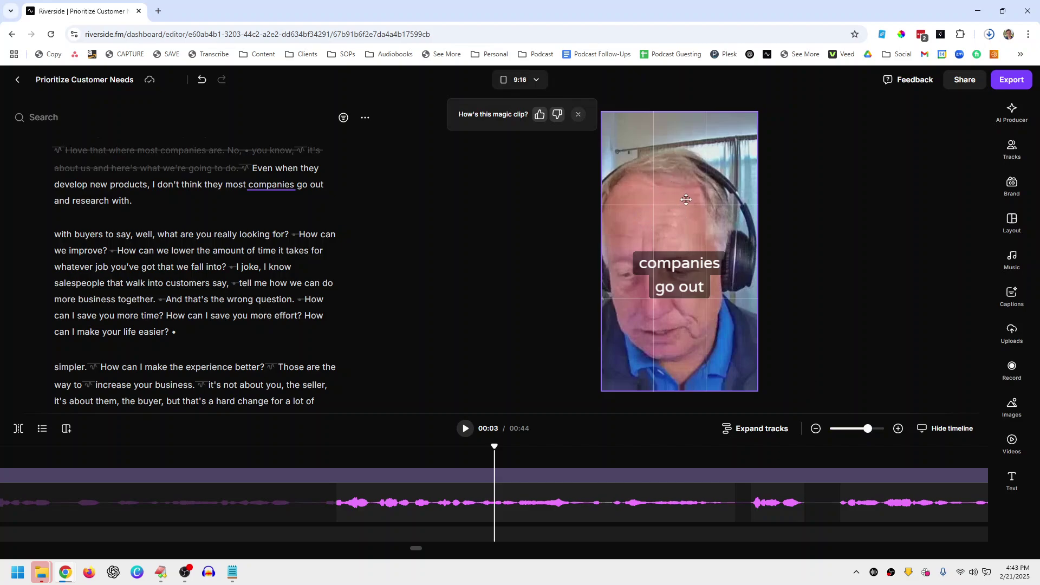
# Step: Apply the purple-and-yellow highlighted caption preset to the clip's captions
pyautogui.click(688, 268)
pyautogui.moveTo(667, 269); pyautogui.dragTo(679, 318)
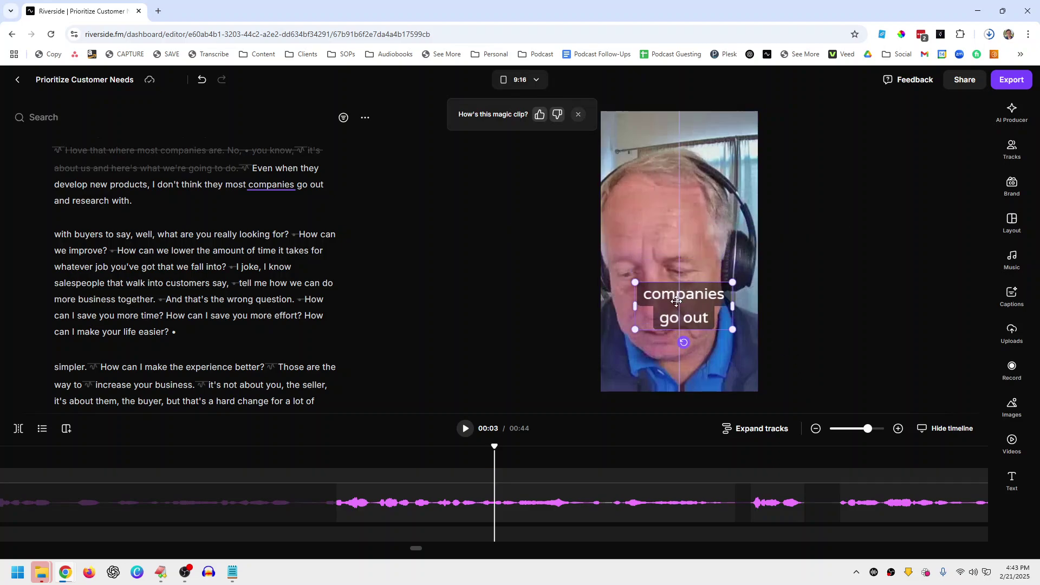
pyautogui.click(1010, 297)
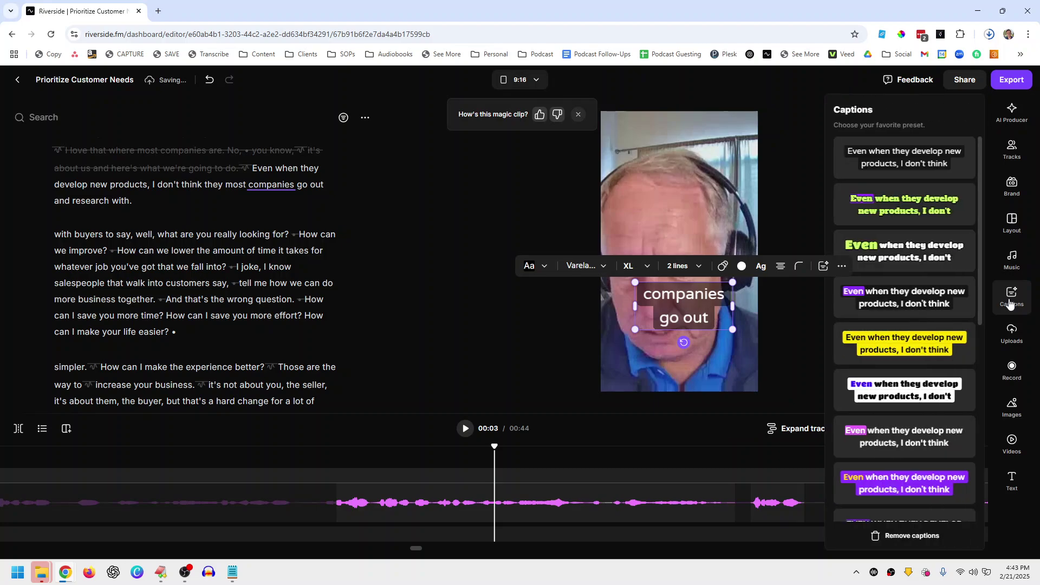
pyautogui.click(907, 484)
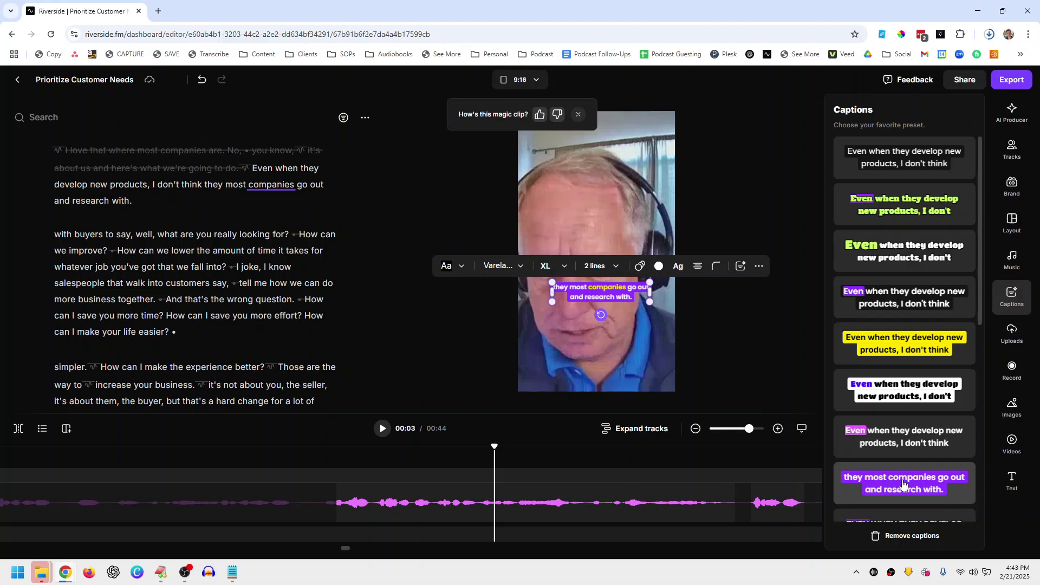
pyautogui.click(902, 480)
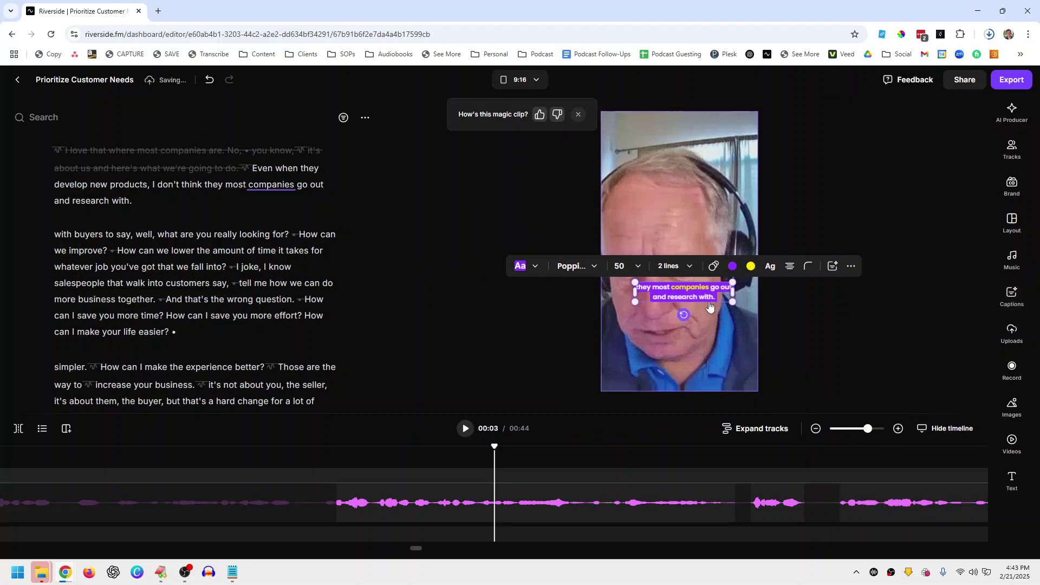
# Step: Set caption size L with three lines, move captions to the top, and preview them
pyautogui.click(618, 270)
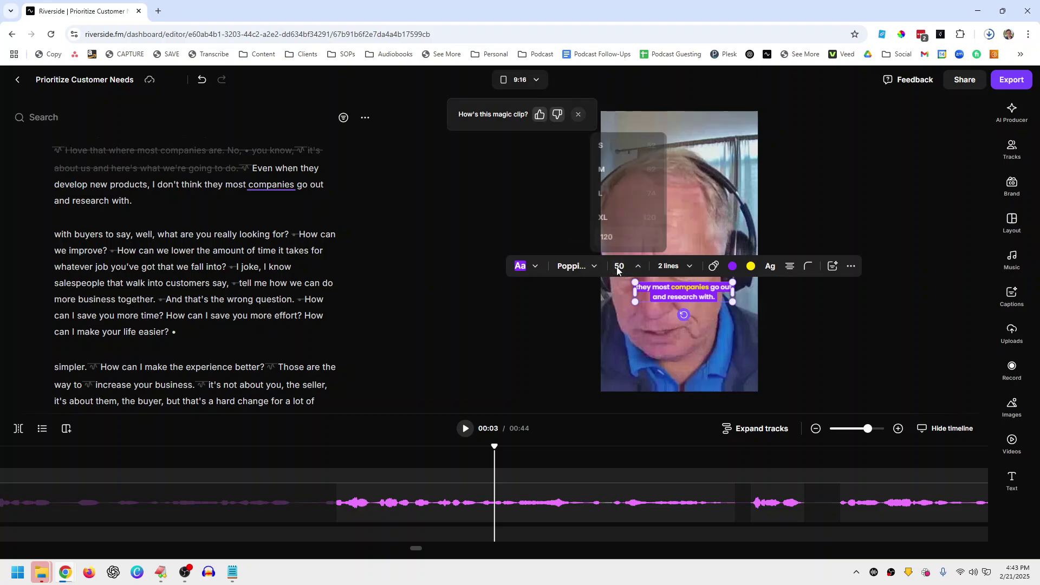
pyautogui.click(605, 195)
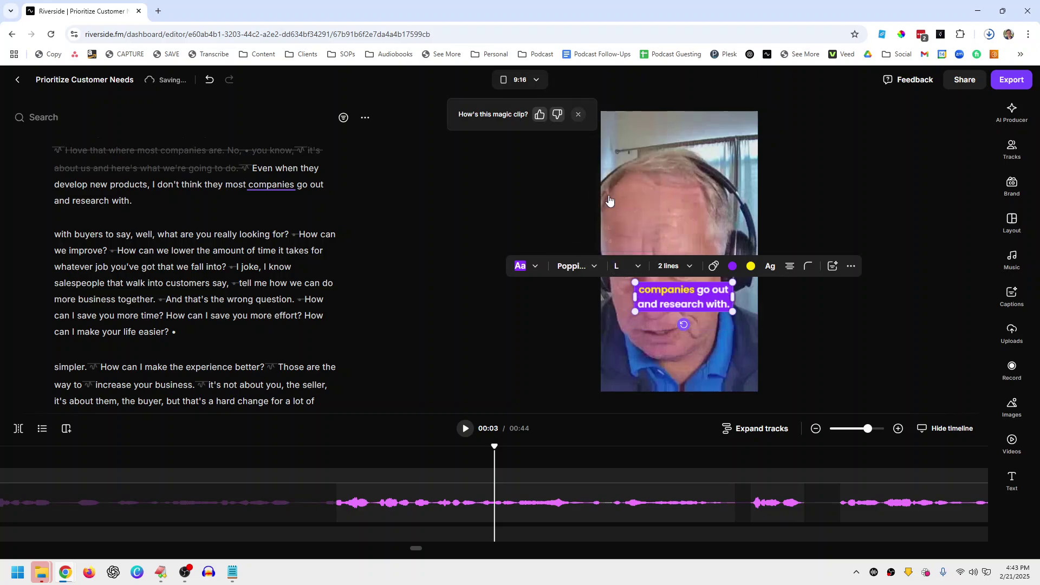
pyautogui.click(664, 266)
pyautogui.click(664, 238)
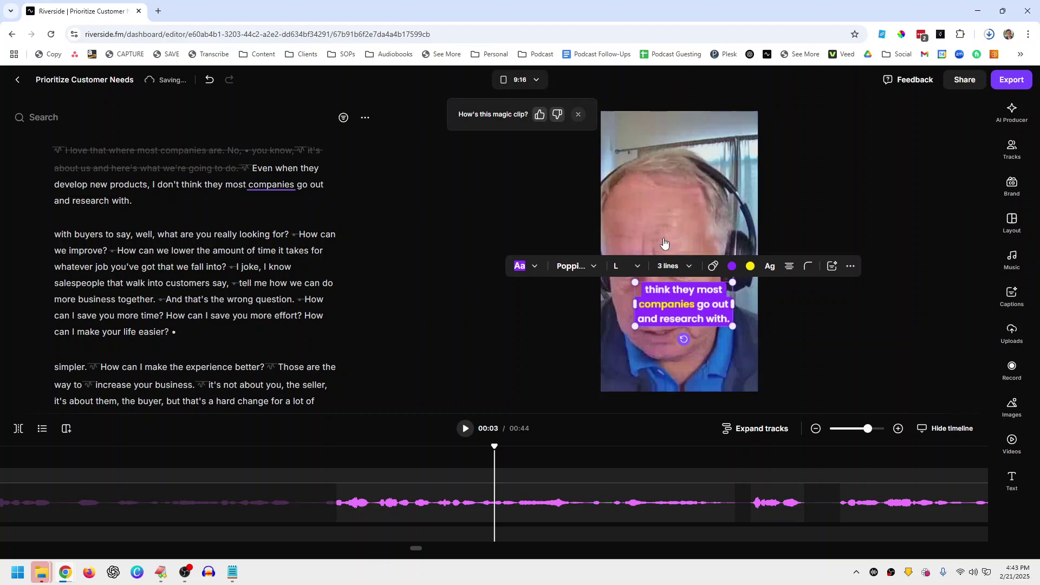
pyautogui.moveTo(681, 314); pyautogui.dragTo(747, 140)
pyautogui.click(245, 249)
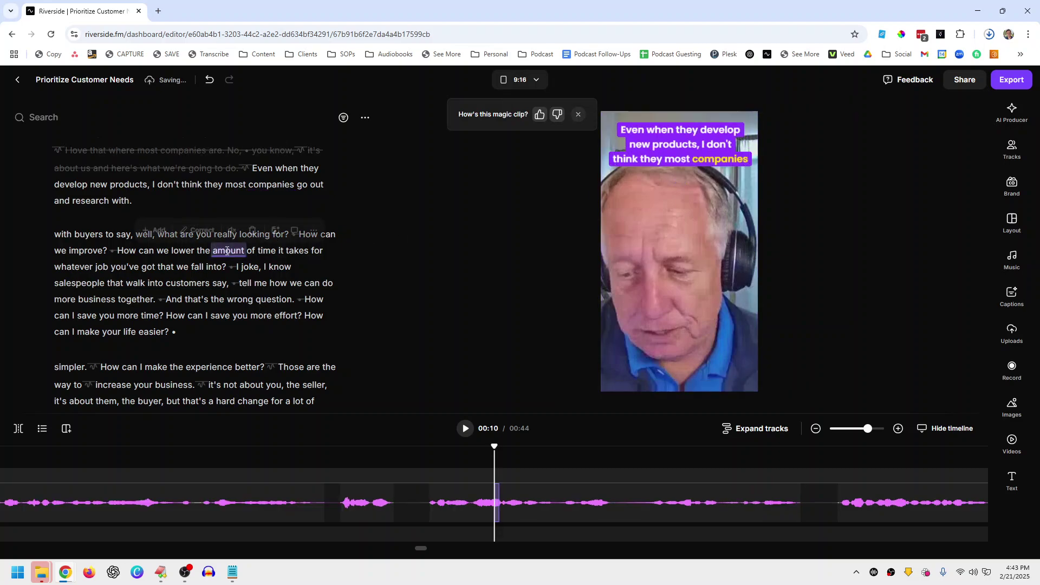
pyautogui.click(228, 280)
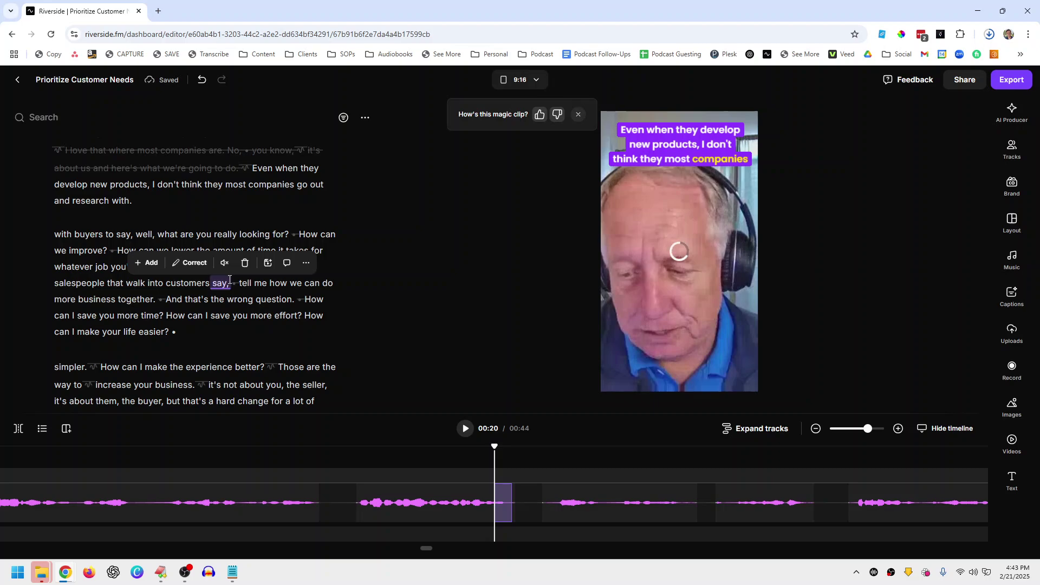
pyautogui.click(187, 314)
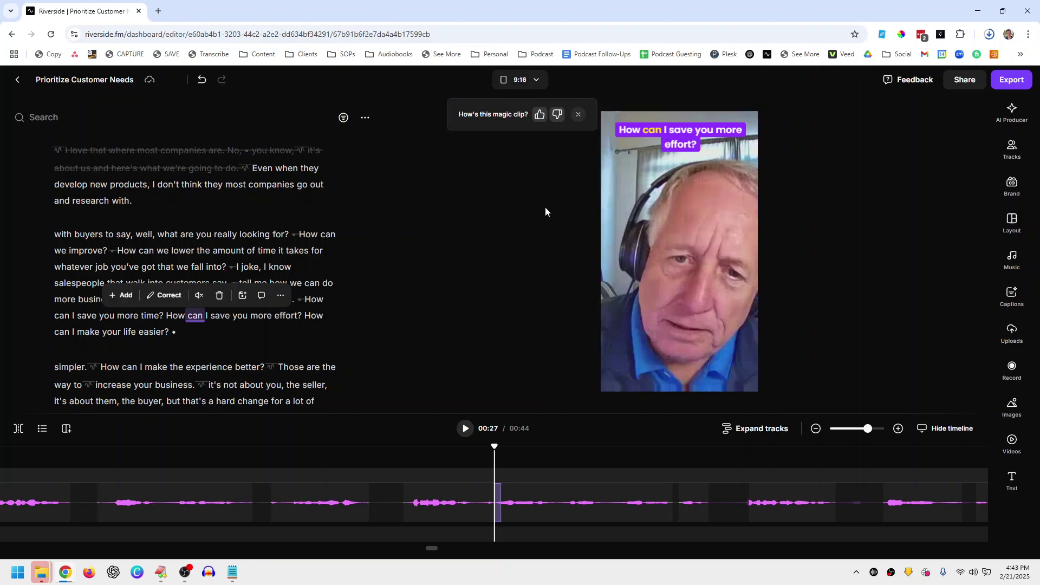
# Step: In export settings, turn on Normalize Audio Levels and background noise removal
pyautogui.click(1001, 80)
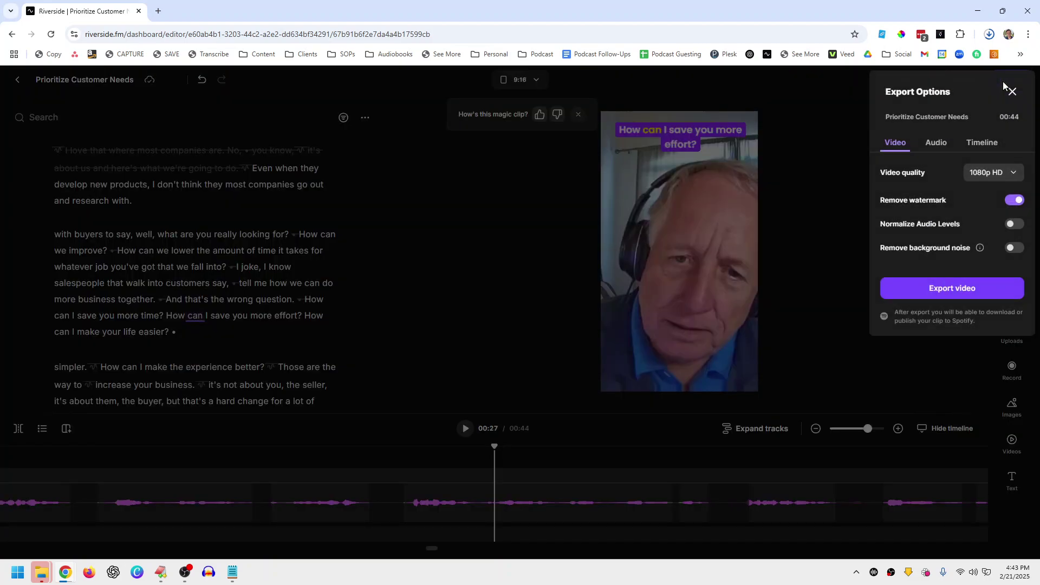
pyautogui.click(1015, 224)
pyautogui.click(1013, 249)
# Step: Export the edited clip as video, go to the exports list, and check the download history
pyautogui.click(996, 287)
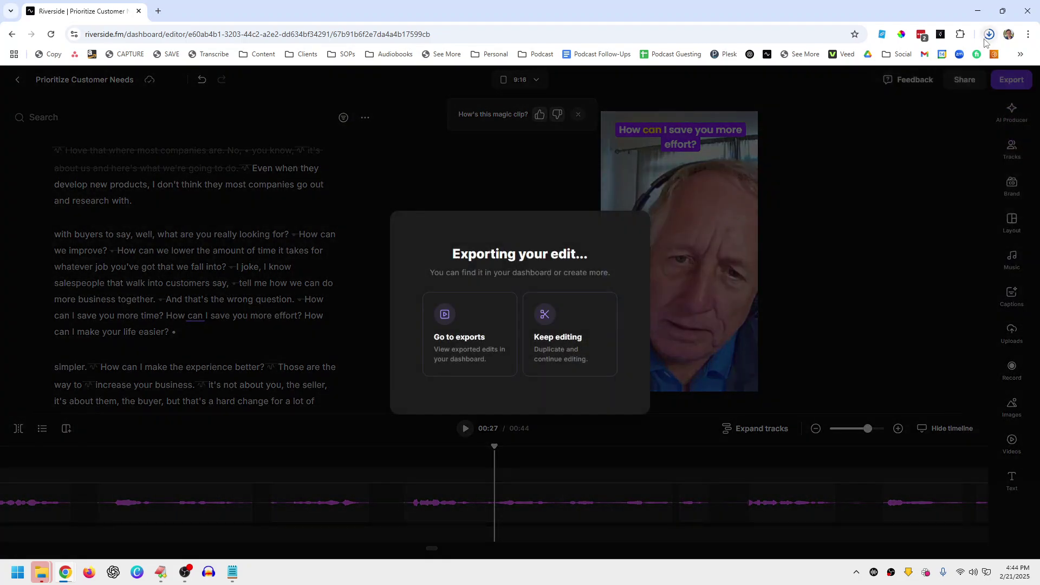
pyautogui.click(471, 331)
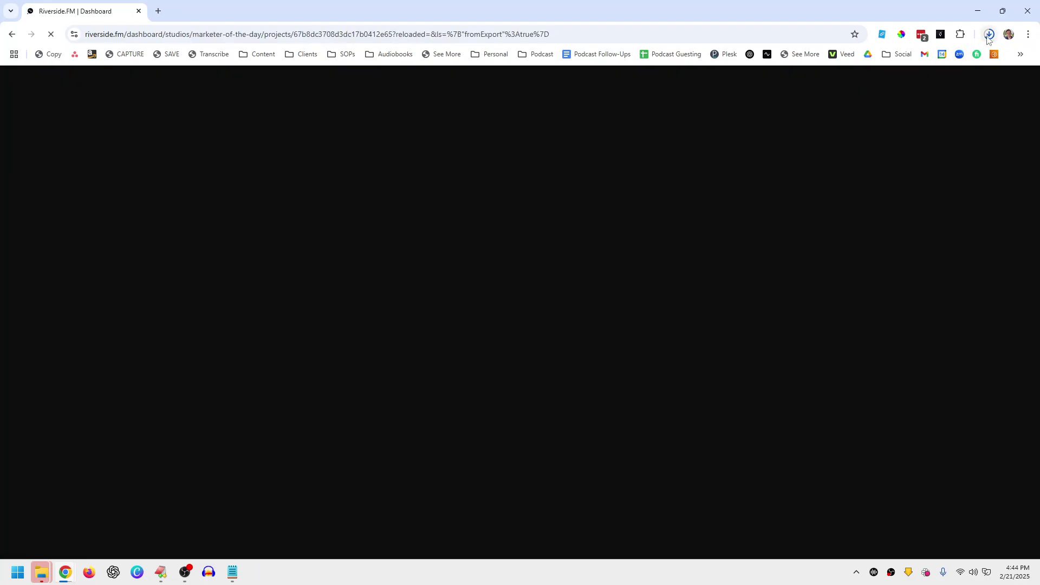
pyautogui.click(987, 35)
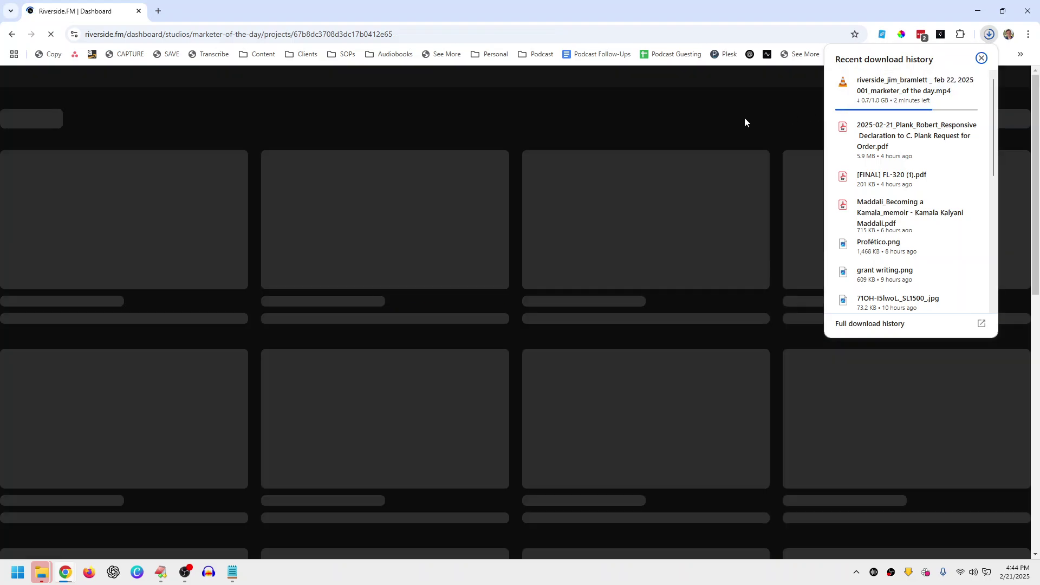
pyautogui.click(679, 5)
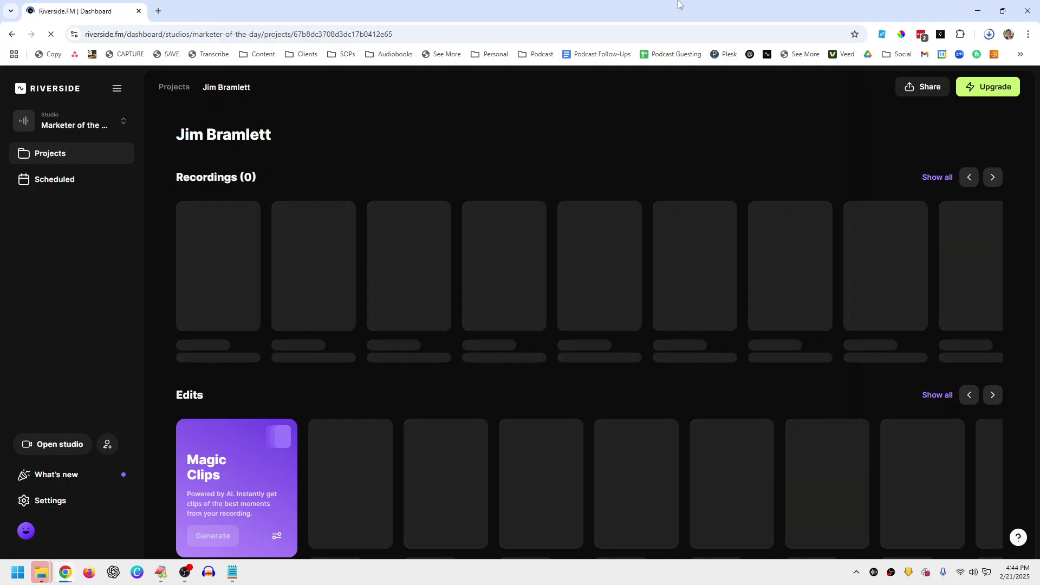
# Step: Review the remaining clips in the Edits row, including the in-progress export, then open a new tab
pyautogui.scroll(-3, 730, 270)
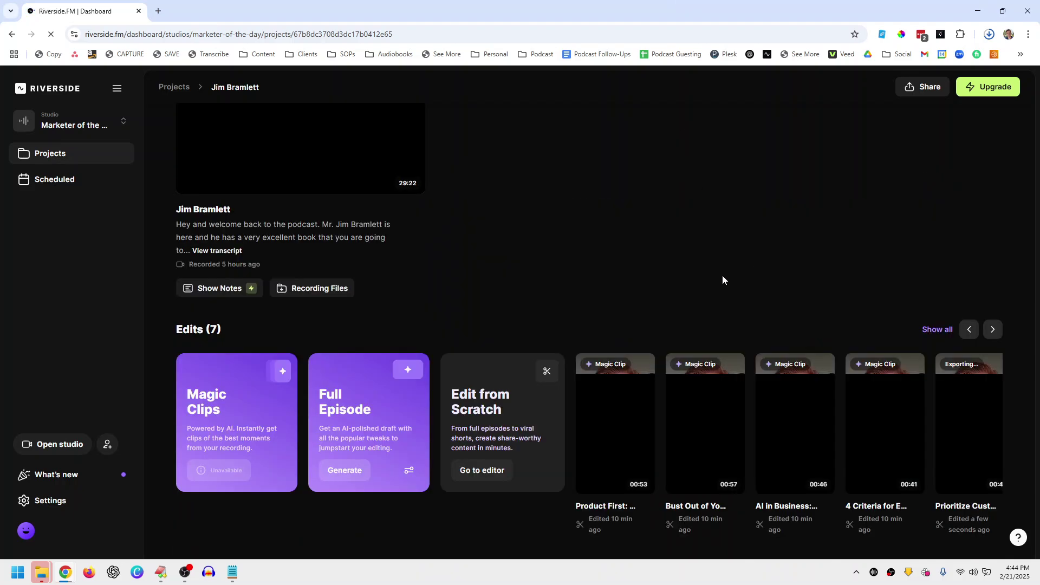
pyautogui.click(991, 330)
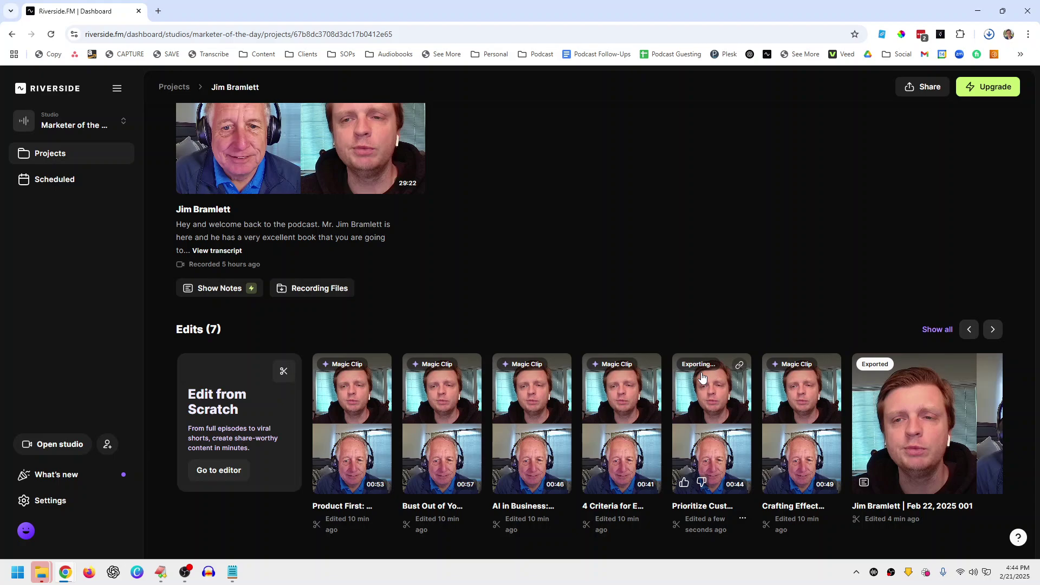
pyautogui.scroll(2, 644, 357)
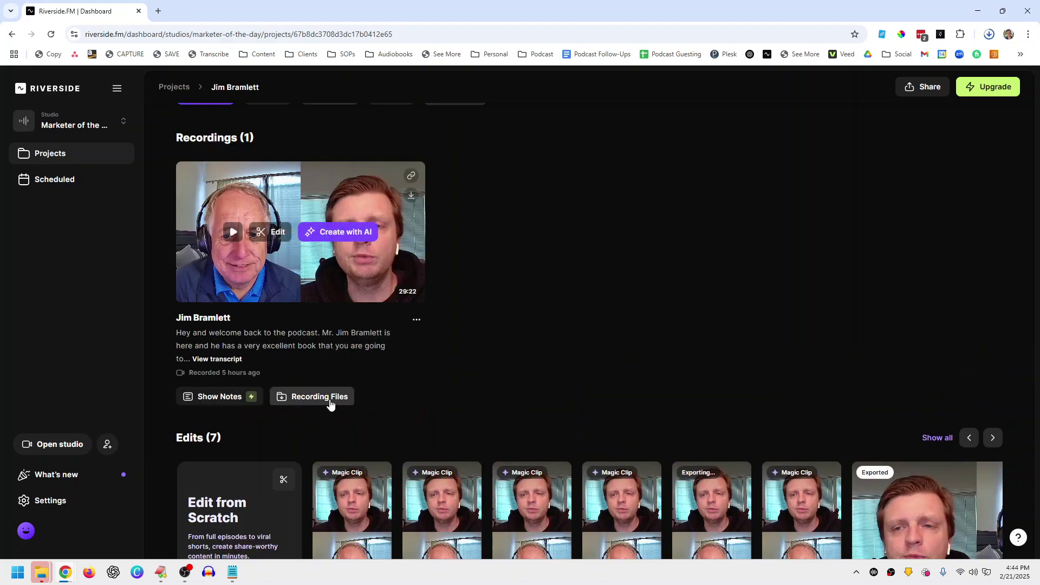
pyautogui.scroll(-2, 332, 401)
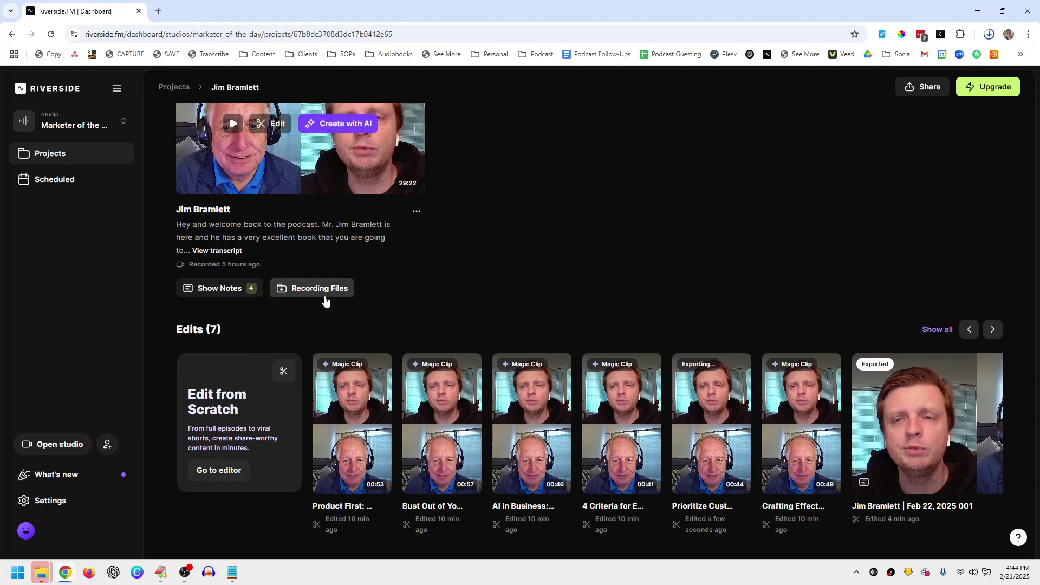
pyautogui.moveTo(945, 399)
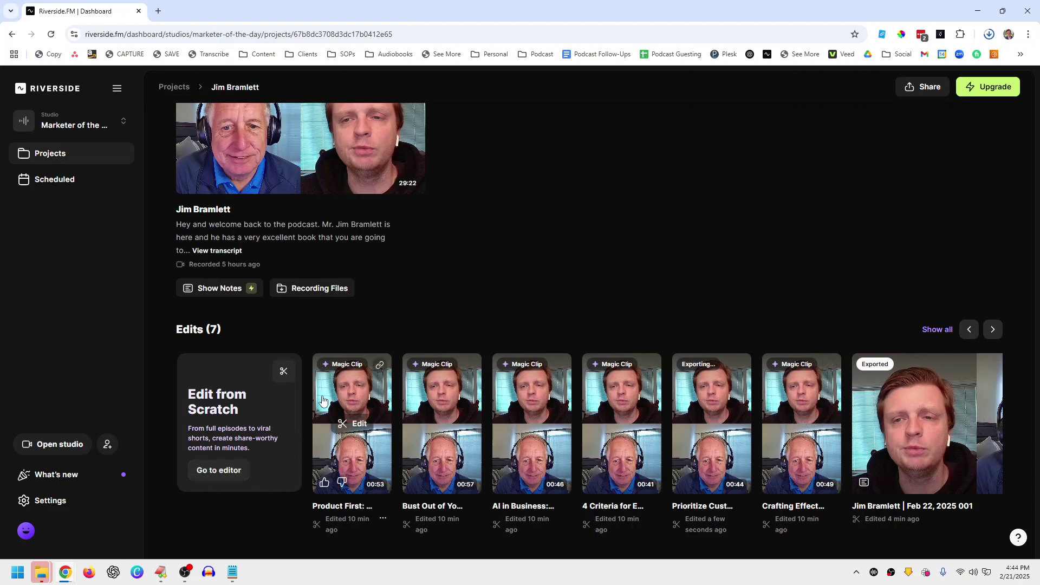
pyautogui.moveTo(716, 377)
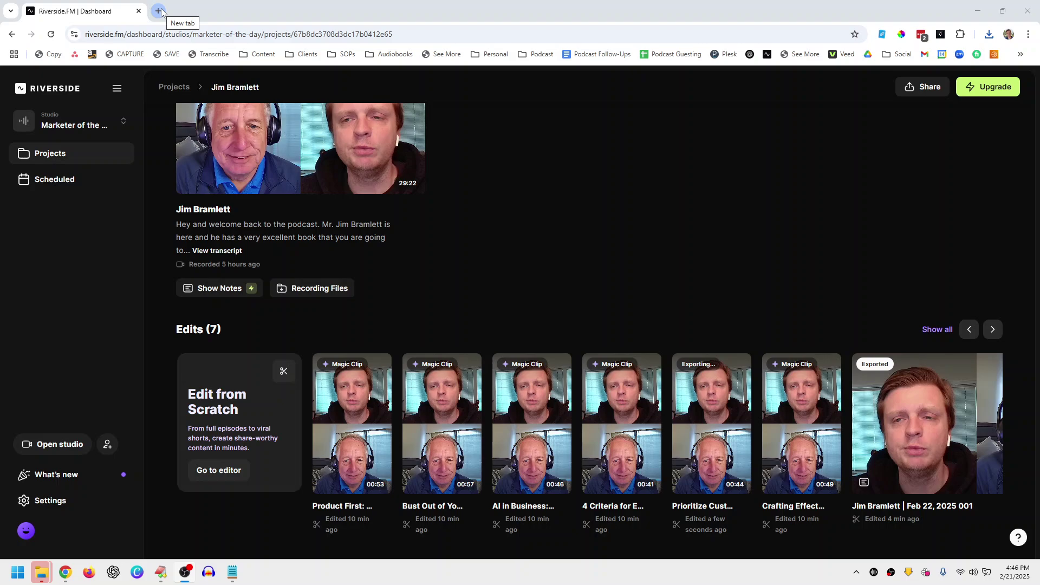
pyautogui.moveTo(386, 113)
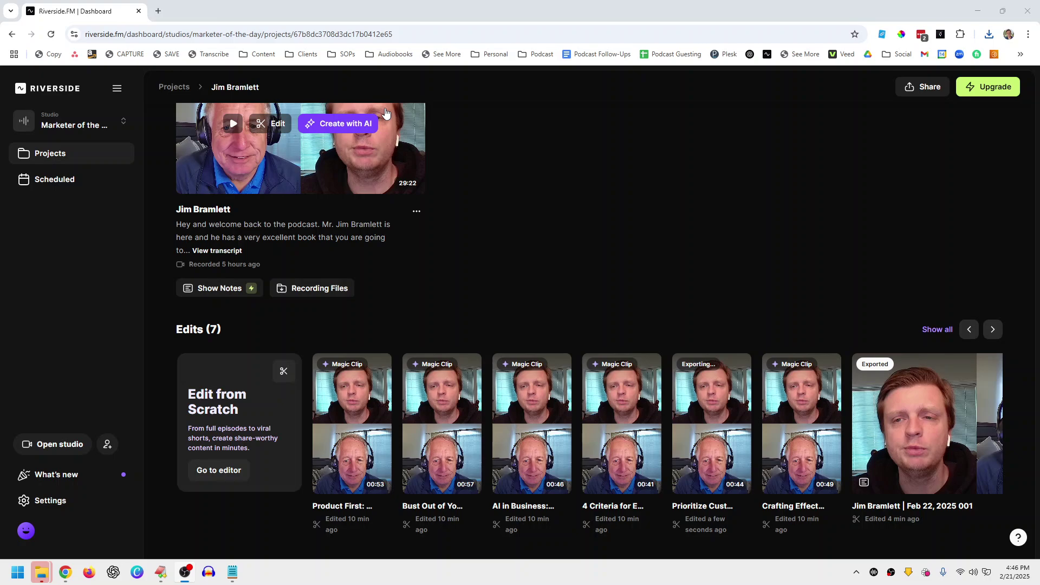
pyautogui.click(158, 11)
# Step: Load otter.ai from the address bar and open the 'Transcribe audio and video' import dialog
pyautogui.write('ot')
pyautogui.press('Return')
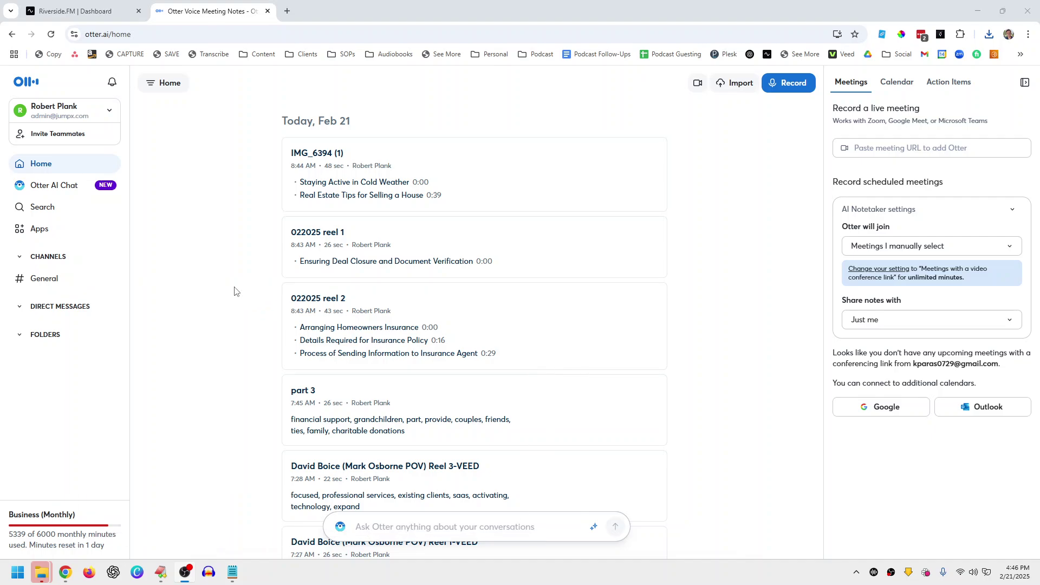
pyautogui.hotkey('ctrl', 'shift', 'r')
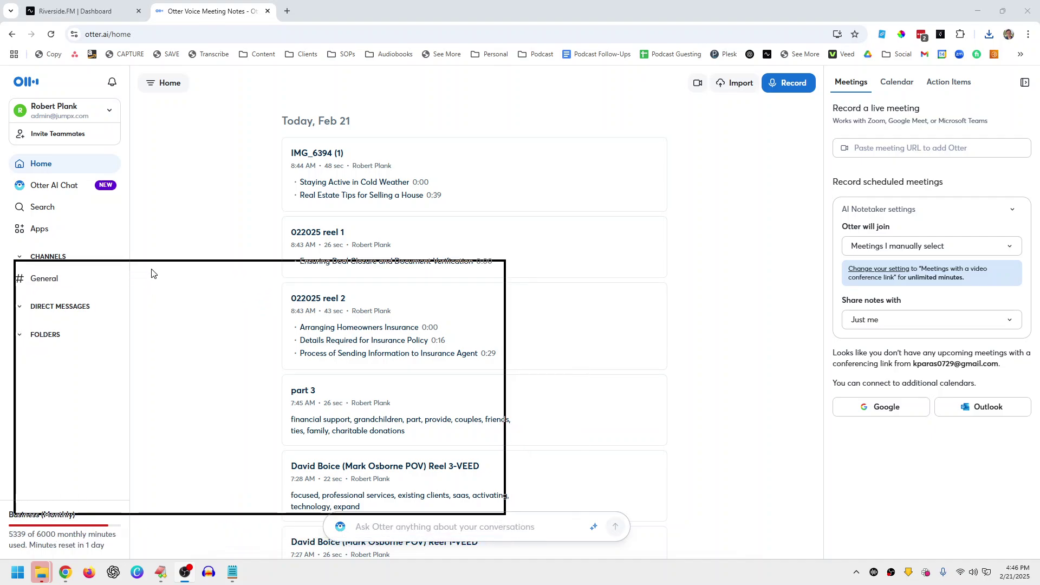
pyautogui.press('Escape')
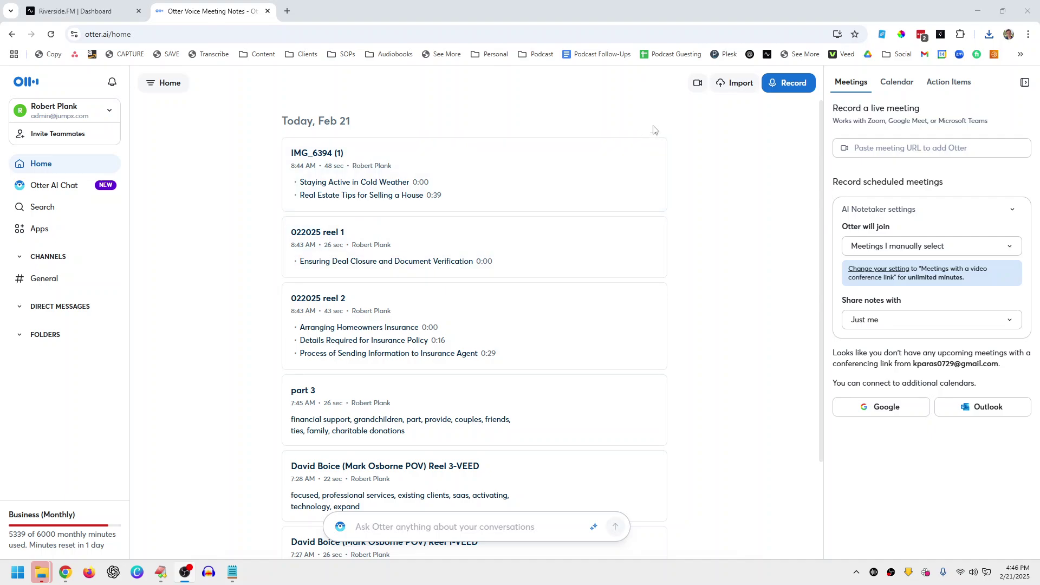
pyautogui.click(727, 84)
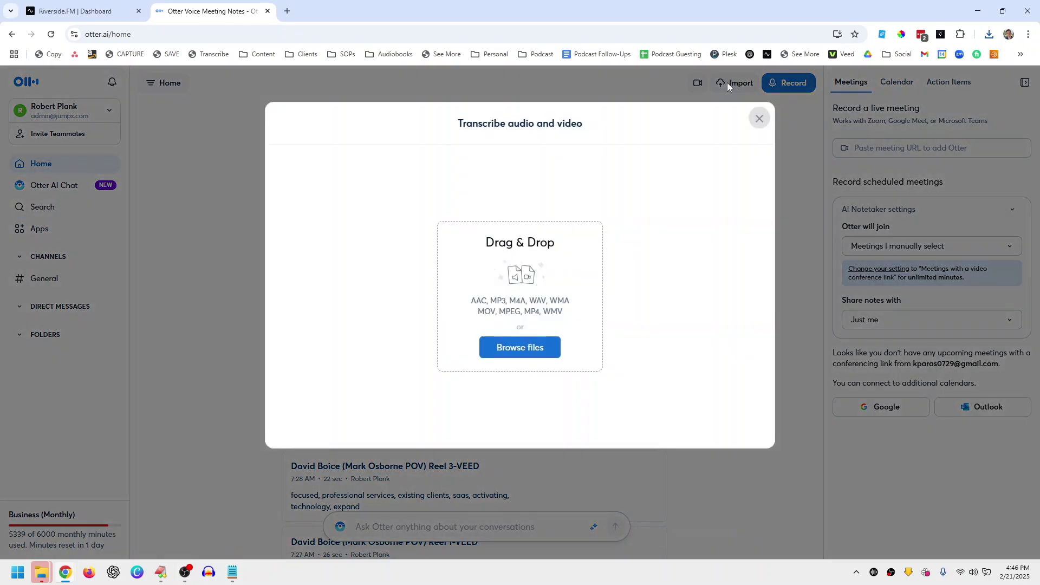
# Step: Upload the downloaded riverside episode recording from Downloads to Otter, then return to the Riverside.FM tab
pyautogui.click(535, 347)
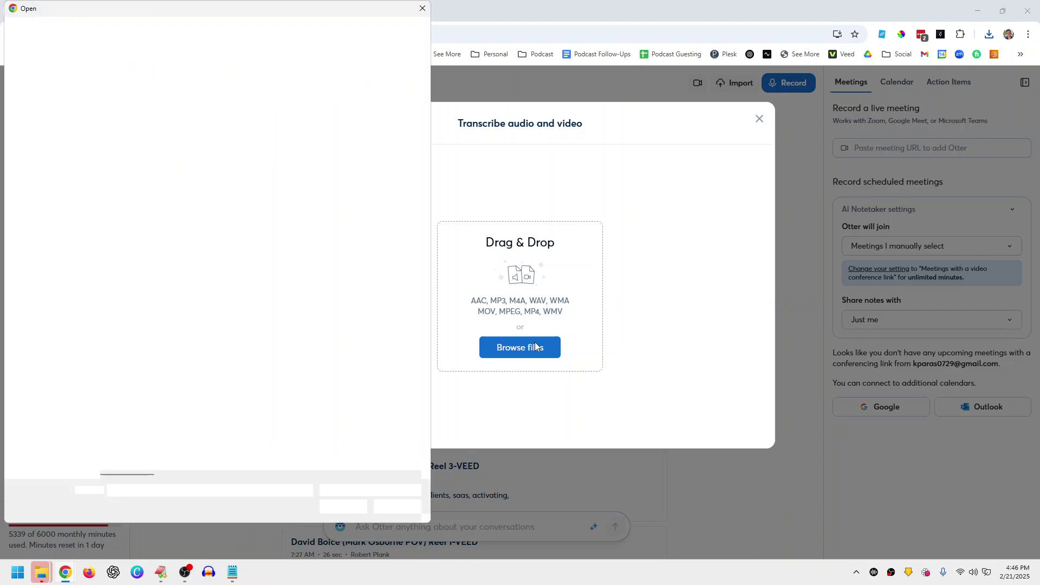
pyautogui.doubleClick(155, 74)
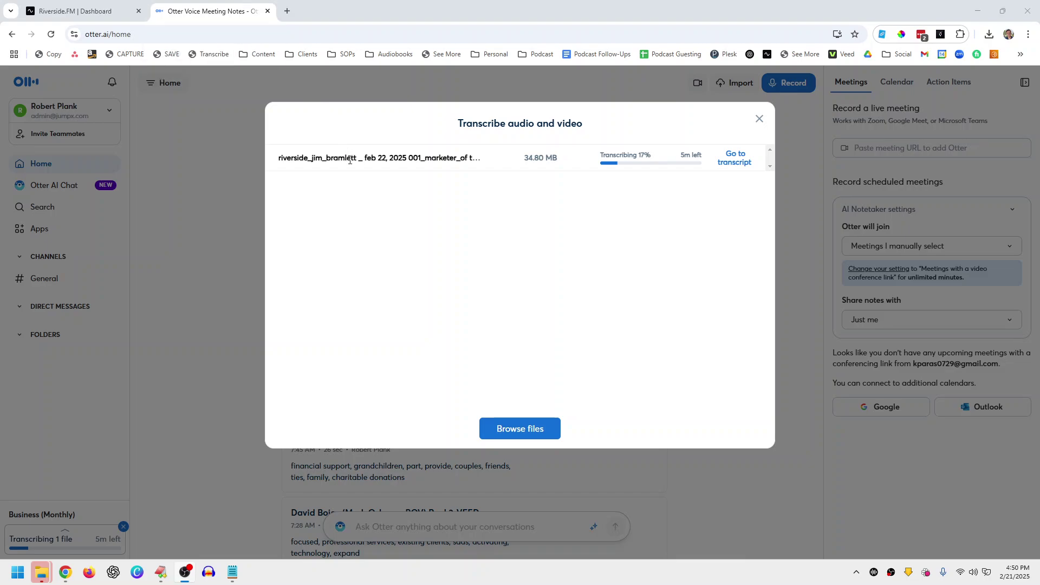
pyautogui.click(75, 10)
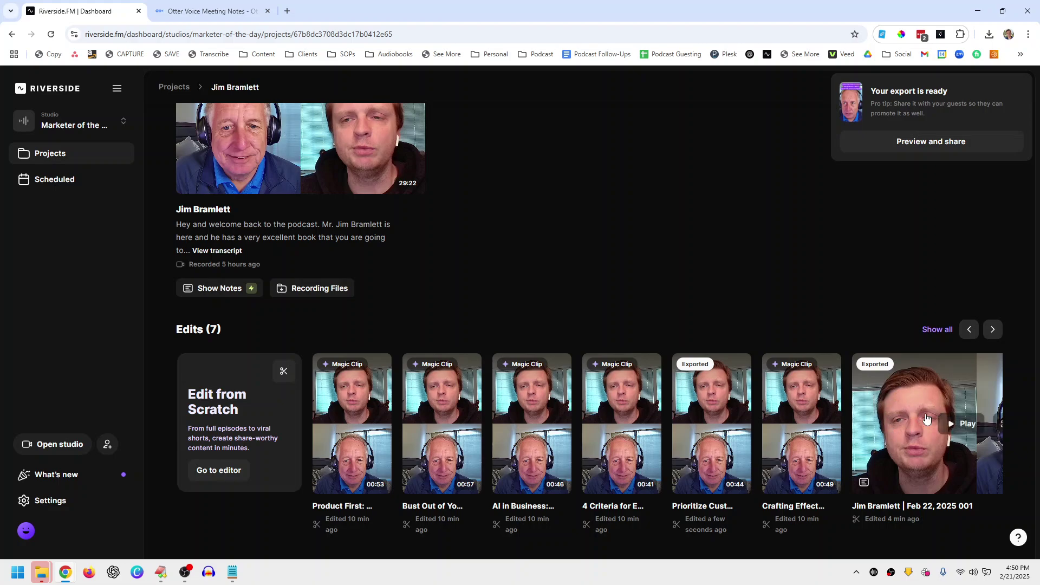
# Step: Download the Prioritize Customer Needs clip, confirm it is downloading, and return to Otter's transcription
pyautogui.moveTo(720, 412)
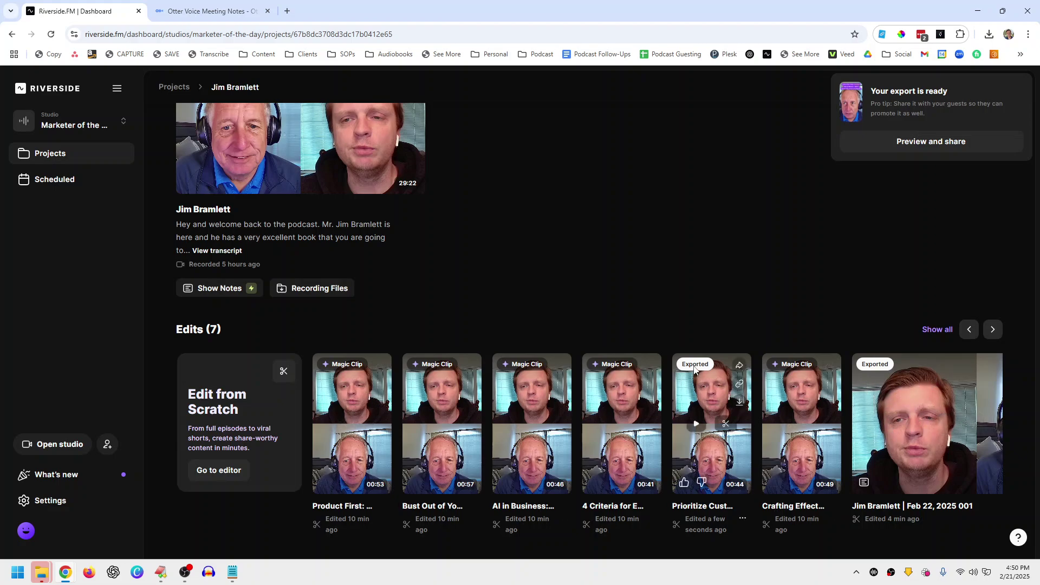
pyautogui.click(738, 405)
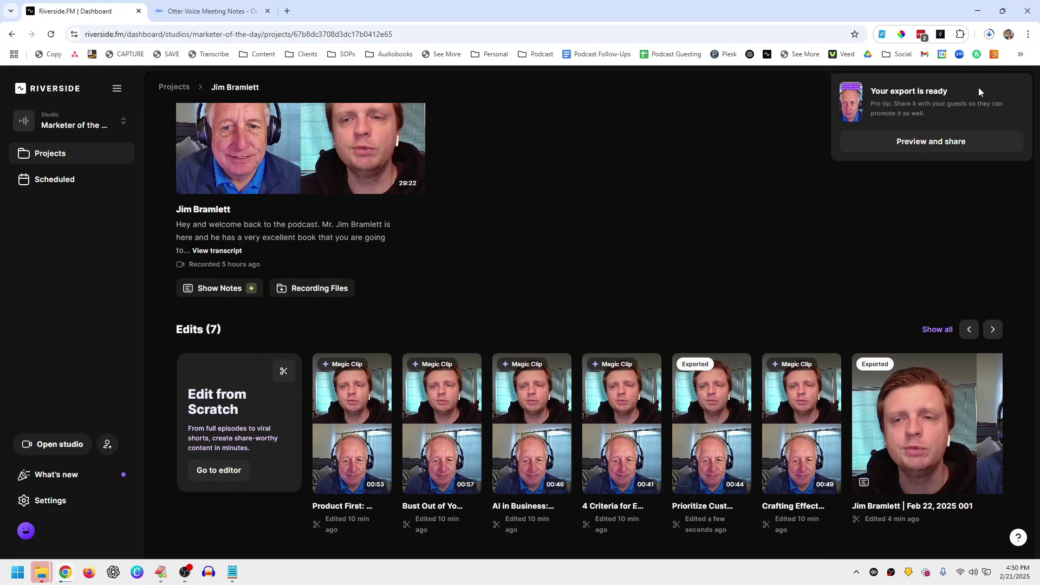
pyautogui.click(989, 34)
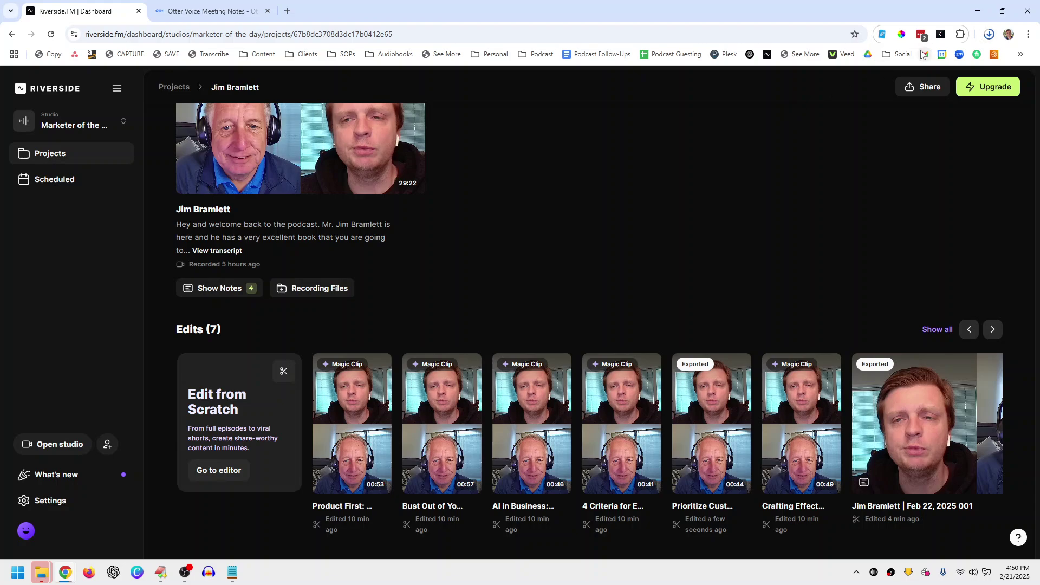
pyautogui.click(229, 12)
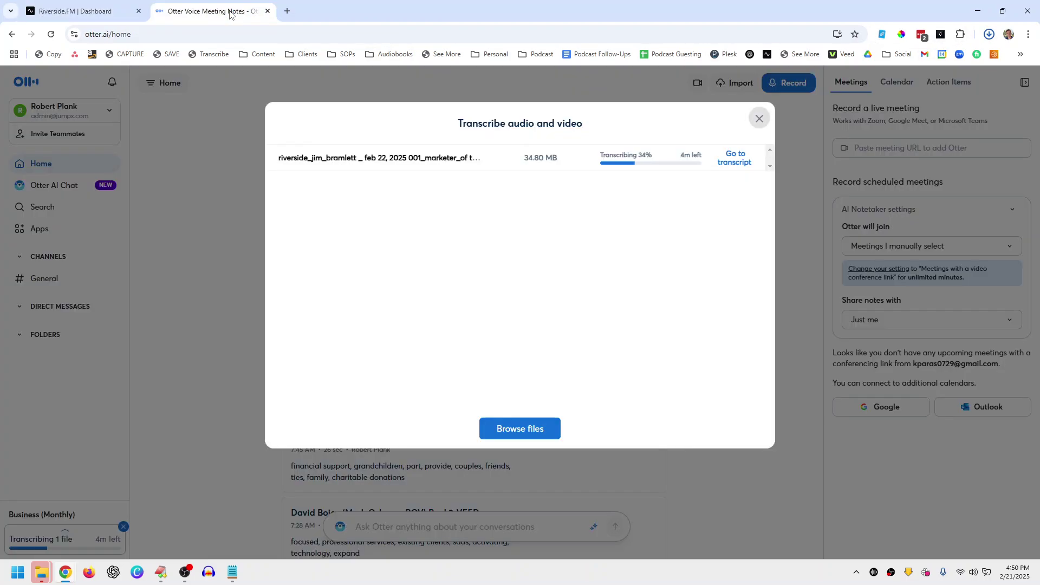
# Step: Return to Otter and open the episode's newly finished transcript, scrolling through it
pyautogui.click(87, 11)
pyautogui.click(178, 8)
pyautogui.click(184, 572)
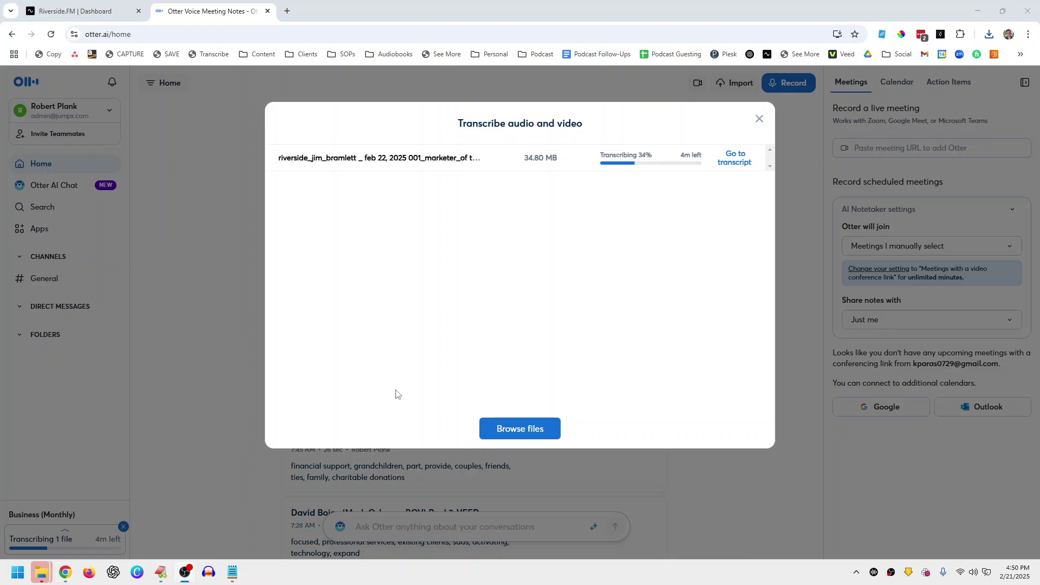
pyautogui.click(735, 163)
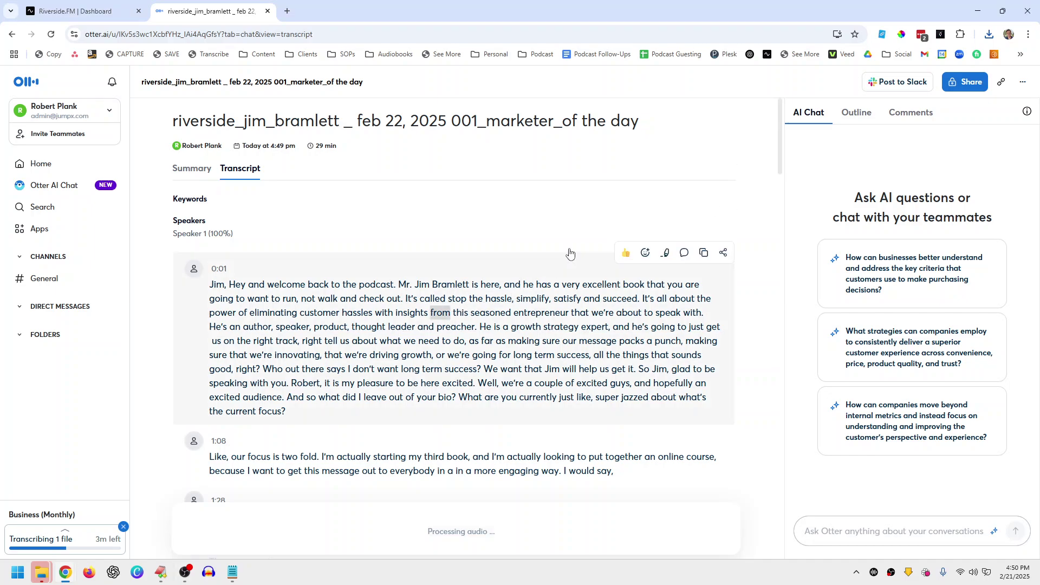
pyautogui.scroll(-3, 781, 280)
pyautogui.scroll(-20, 781, 280)
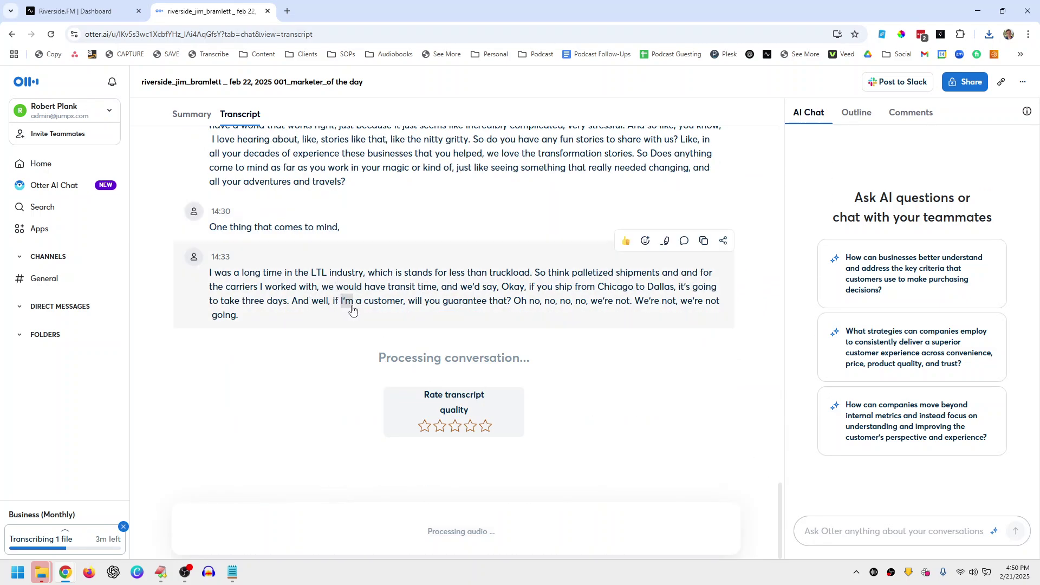
pyautogui.scroll(7, 354, 301)
pyautogui.scroll(20, 354, 302)
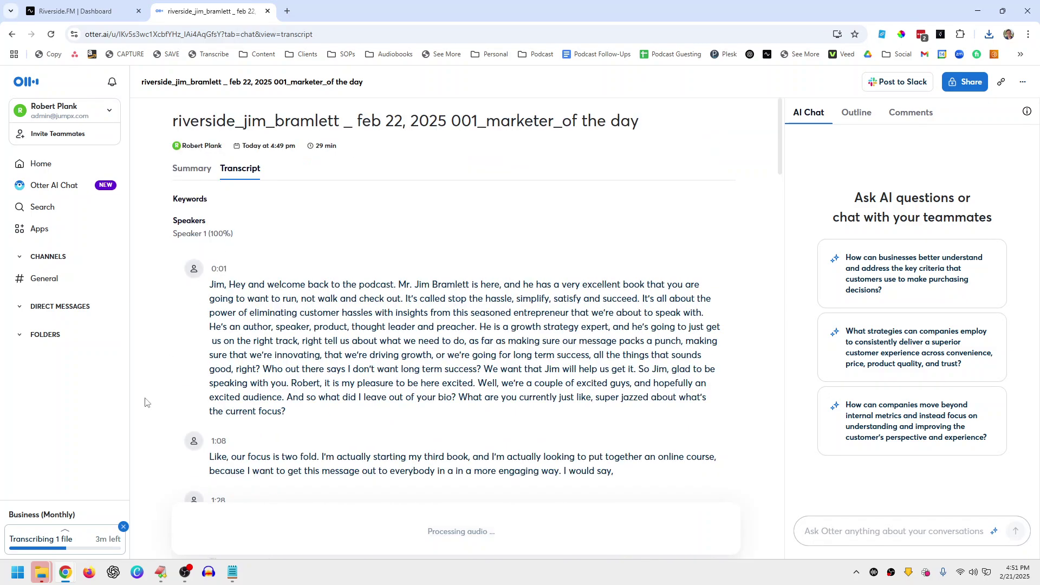
# Step: Reload the transcript page and close the Riverside dashboard tab
pyautogui.click(180, 579)
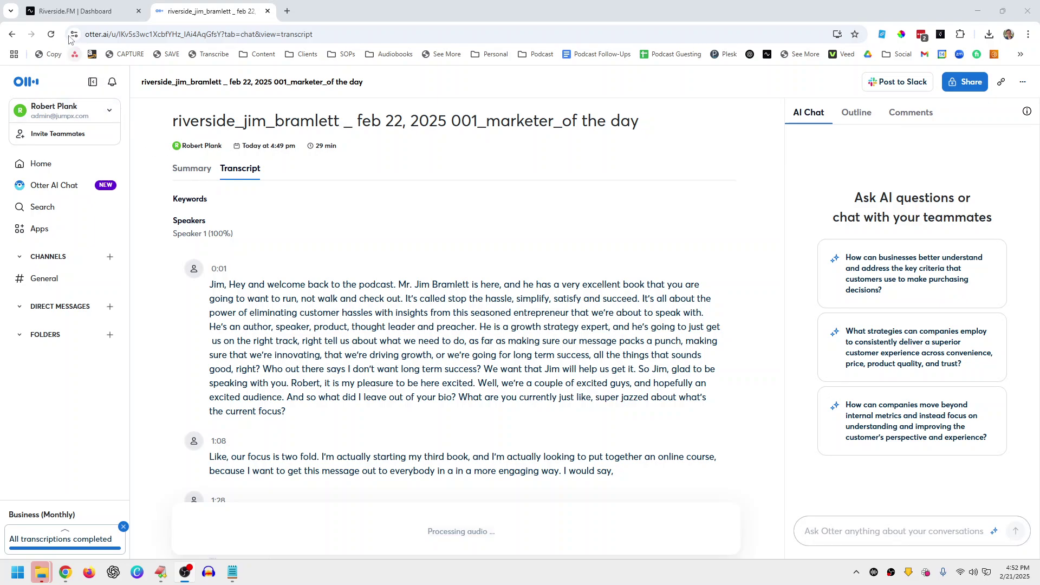
pyautogui.click(50, 34)
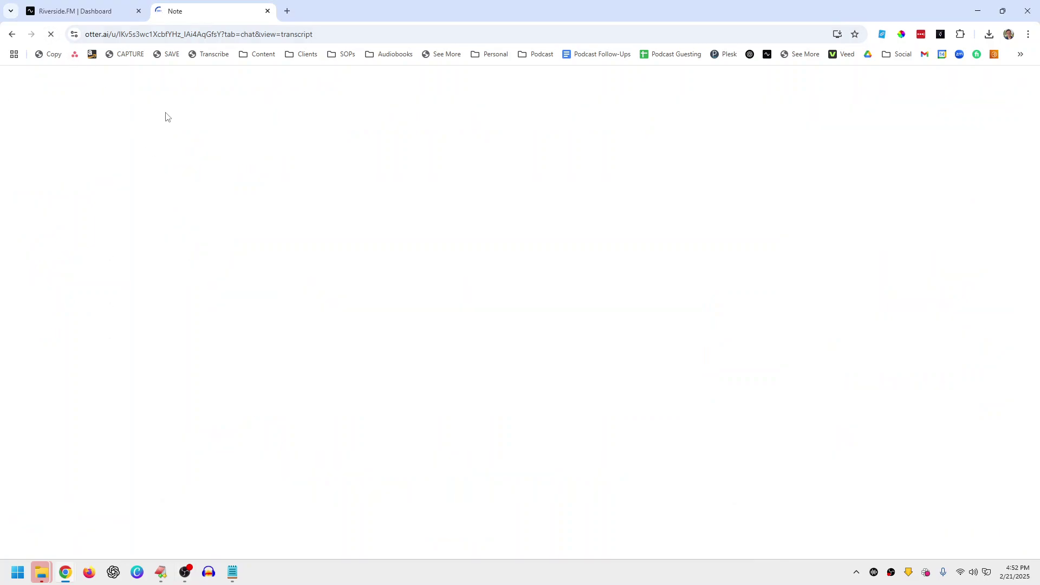
pyautogui.click(138, 11)
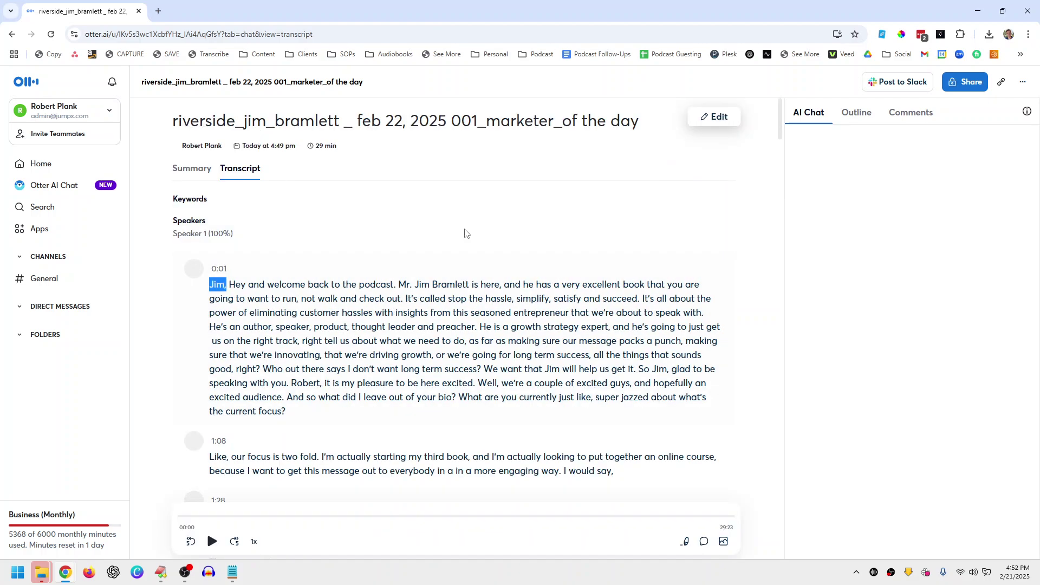
# Step: Tag the opening paragraph to the host and the 1:08 paragraph to the guest by name
pyautogui.click(196, 271)
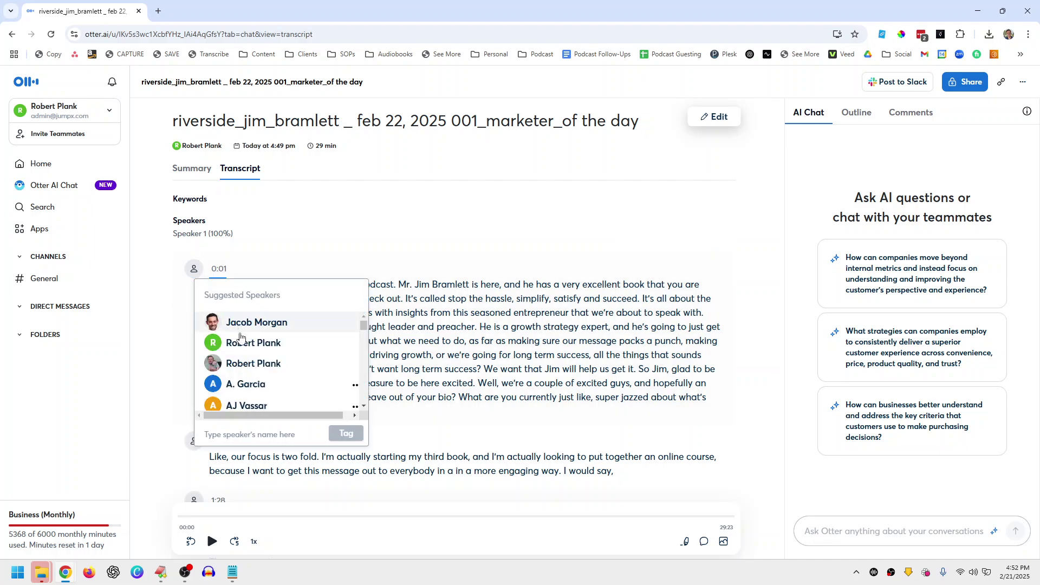
pyautogui.click(245, 362)
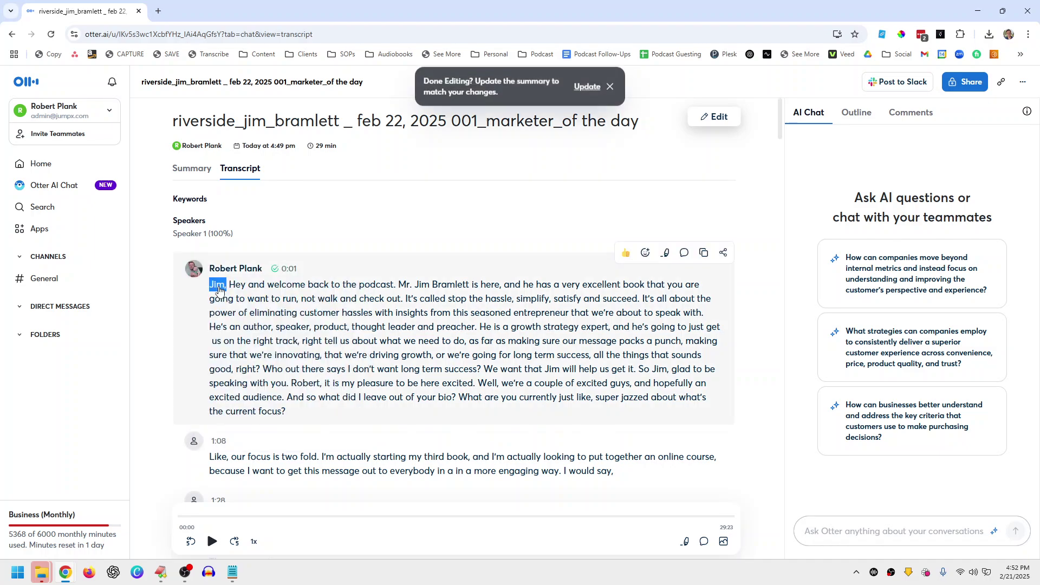
pyautogui.click(195, 442)
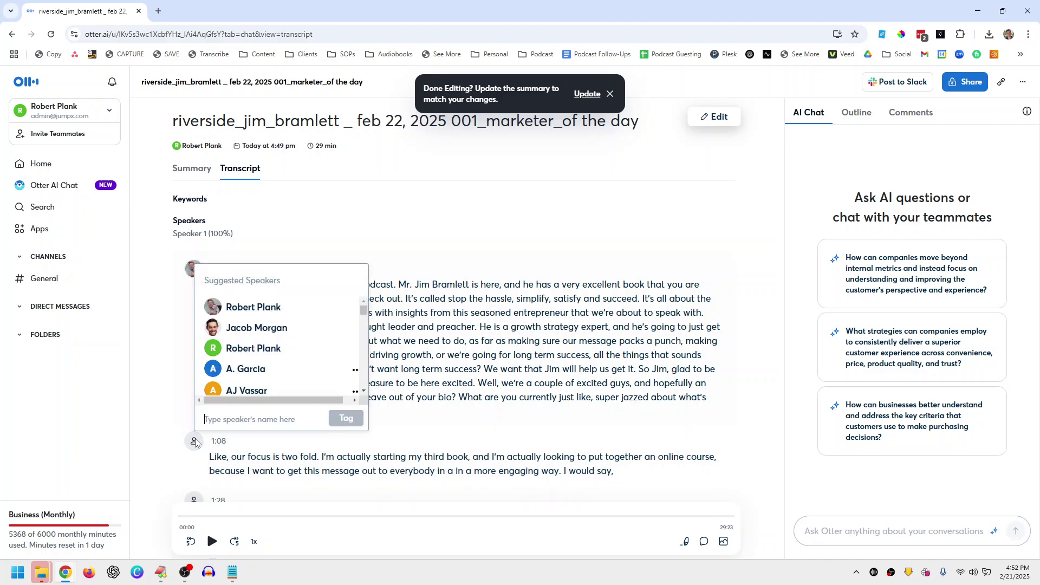
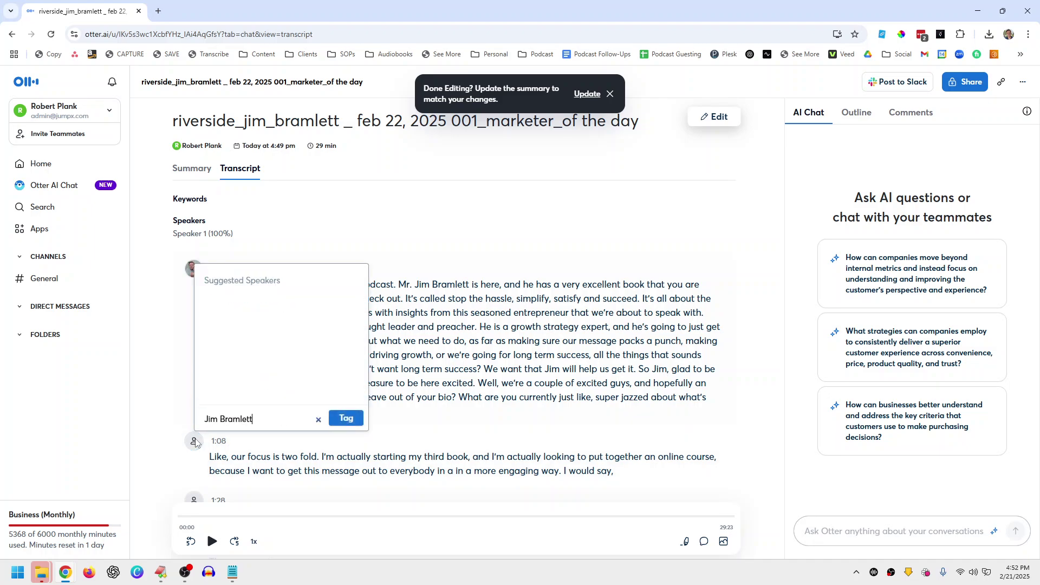
pyautogui.click(338, 420)
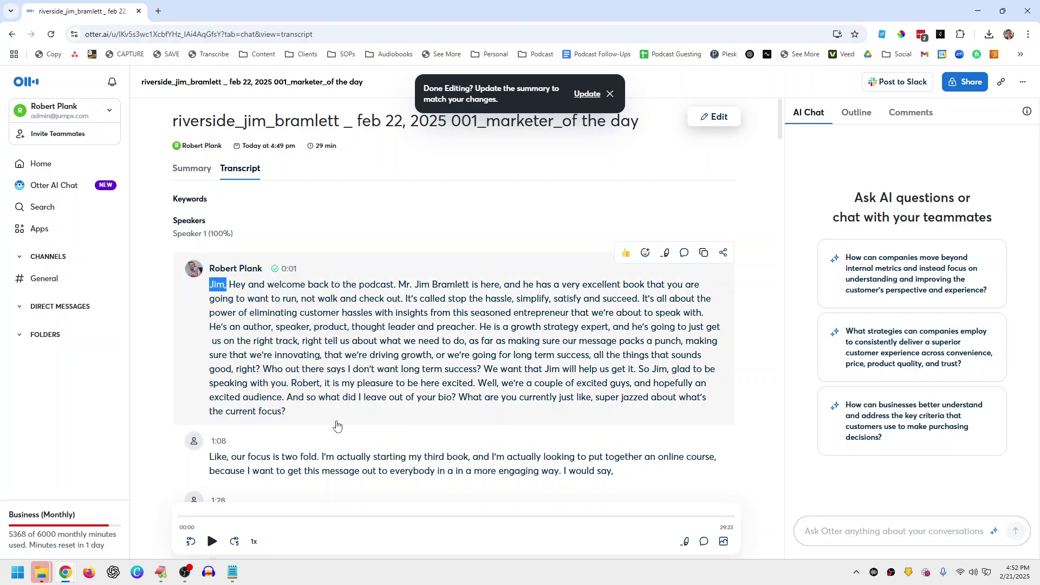
pyautogui.scroll(-3, 346, 387)
pyautogui.scroll(5, 349, 386)
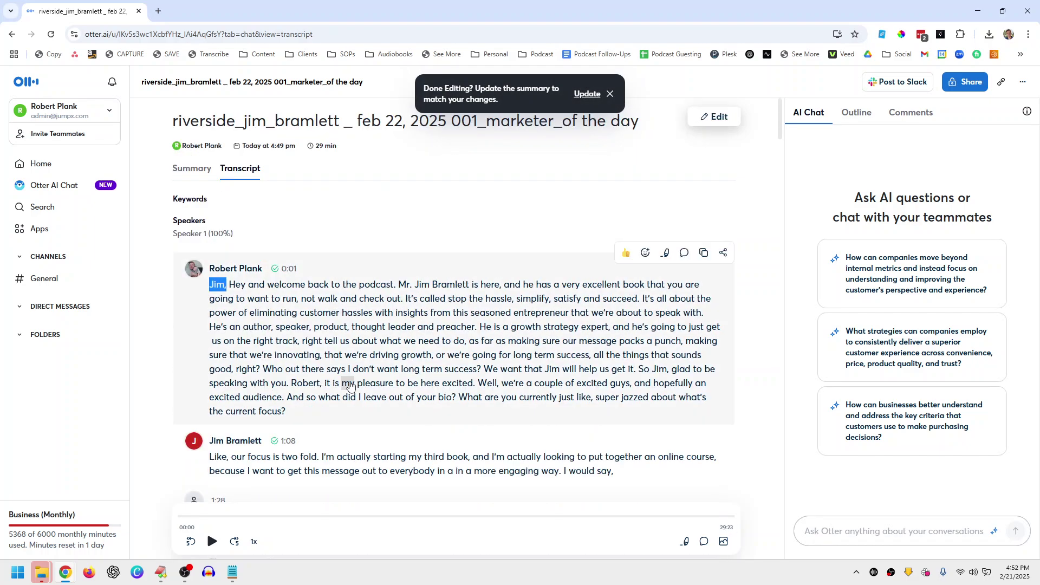
pyautogui.scroll(-10, 349, 386)
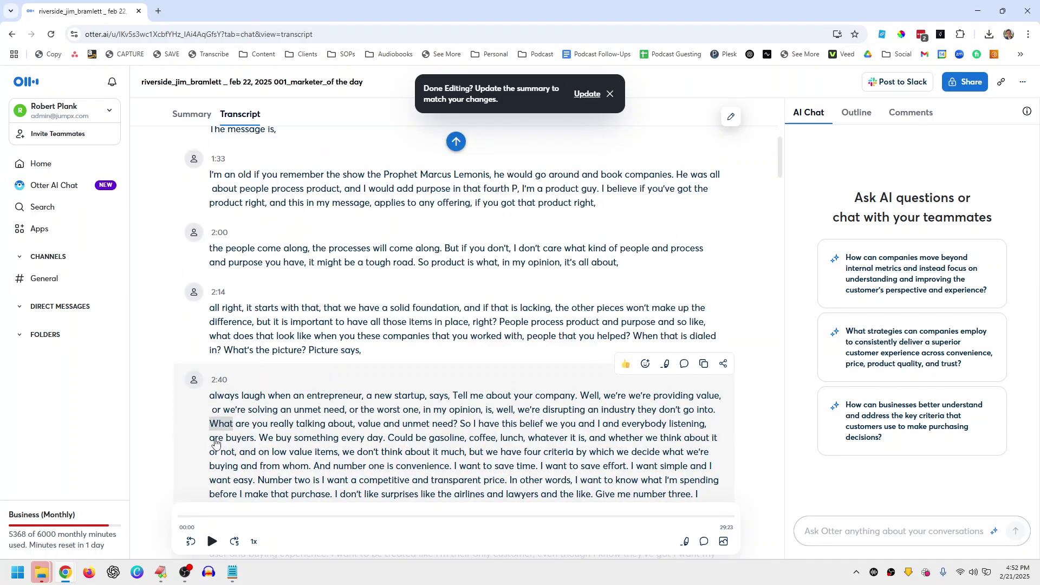
pyautogui.click(456, 142)
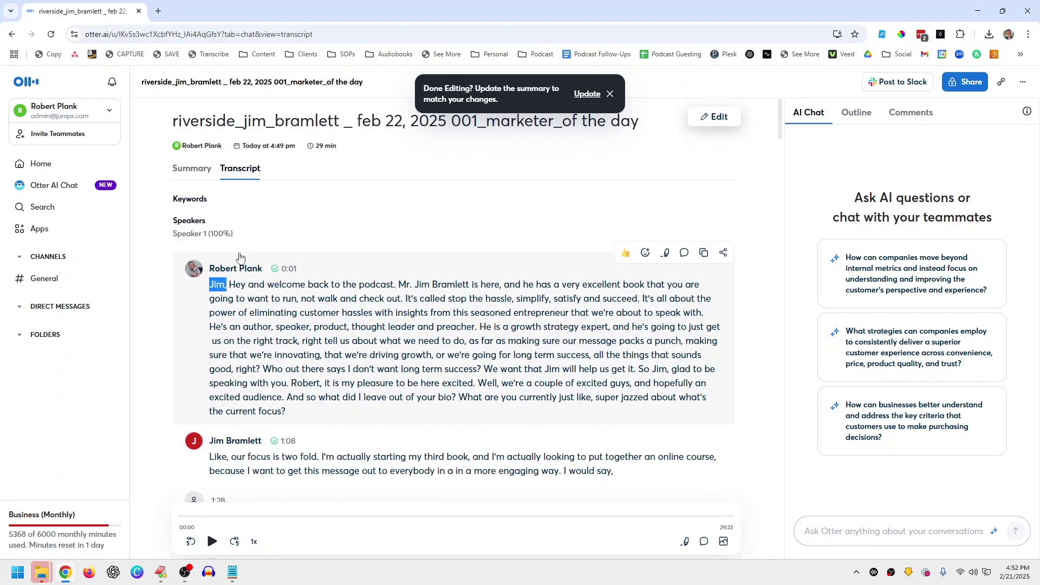
# Step: Rematch speakers, then export the transcript as a plain txt file
pyautogui.click(1022, 83)
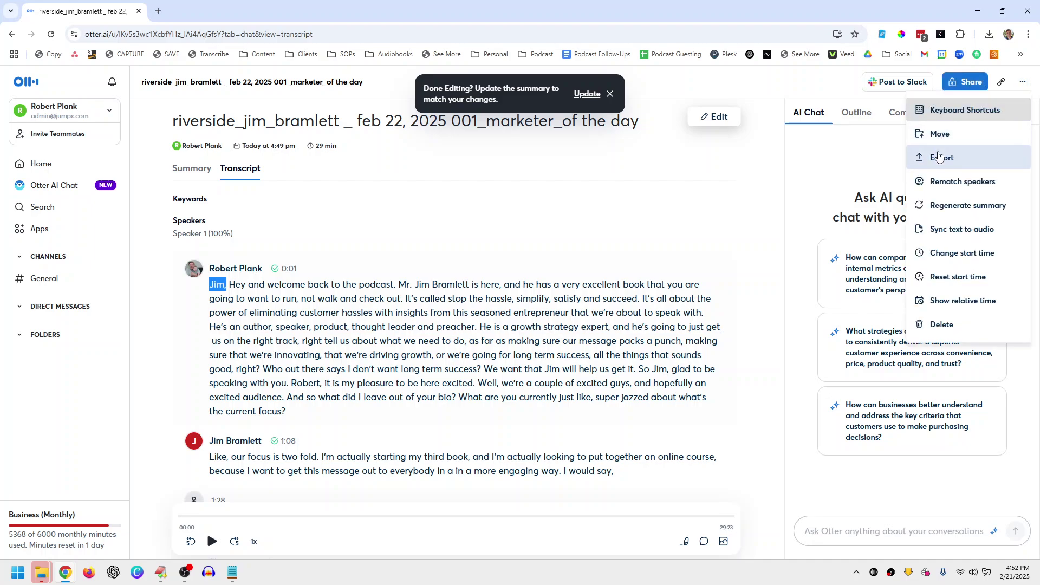
pyautogui.click(945, 180)
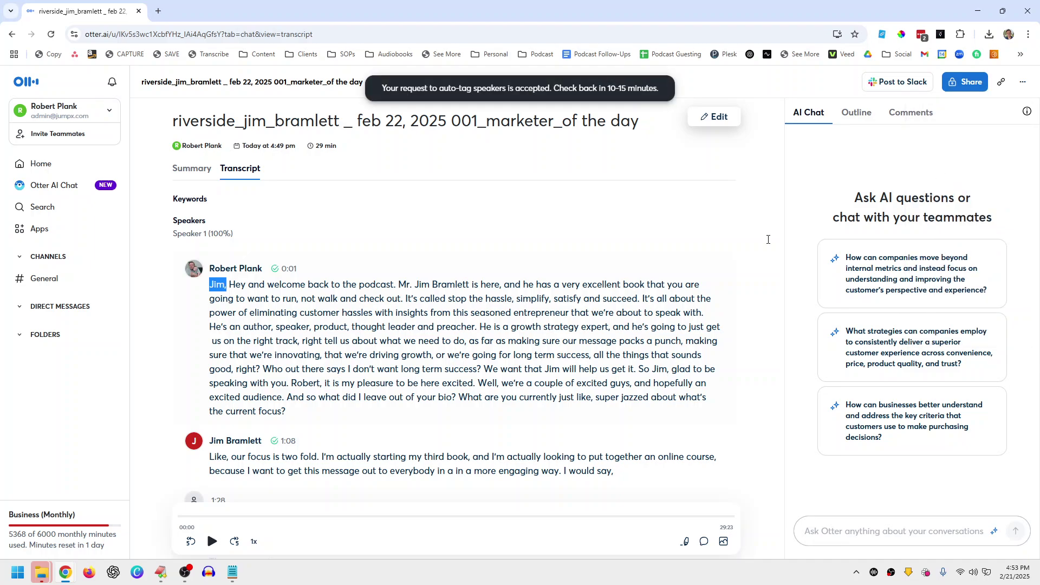
pyautogui.click(1023, 85)
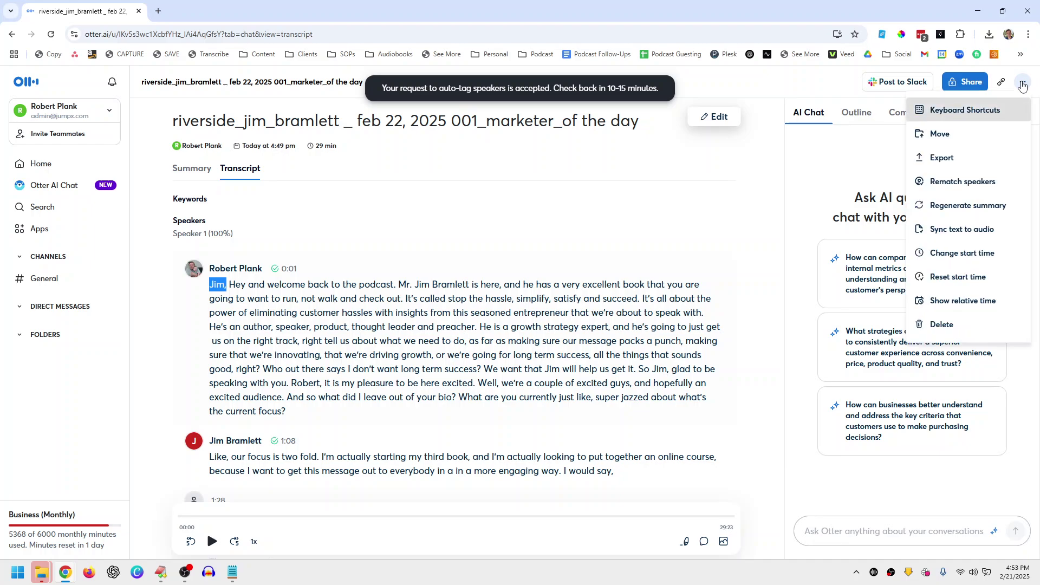
pyautogui.click(945, 156)
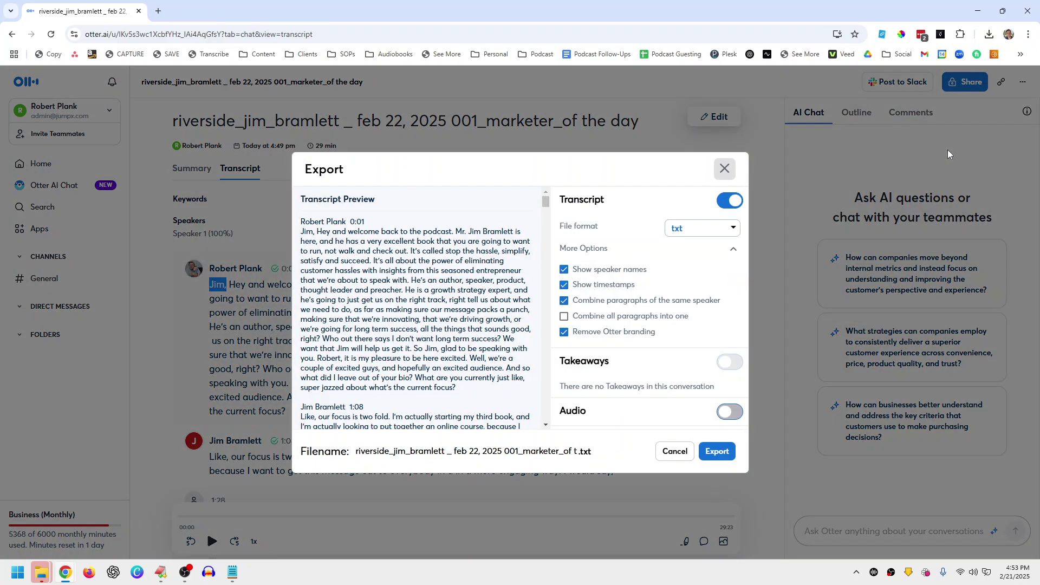
pyautogui.click(696, 233)
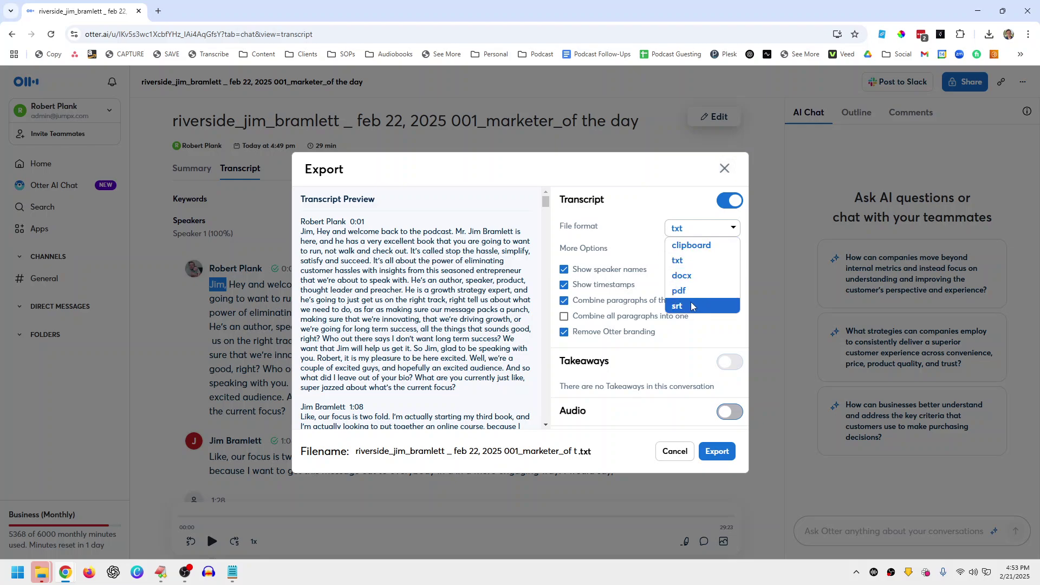
pyautogui.click(689, 262)
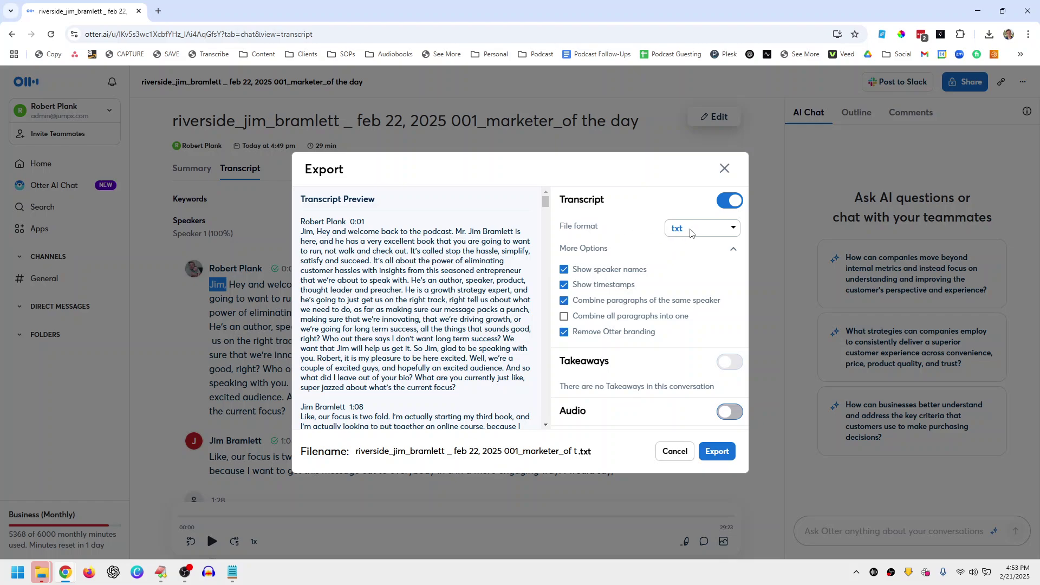
pyautogui.scroll(-3, 356, 267)
pyautogui.scroll(3, 356, 266)
pyautogui.click(716, 451)
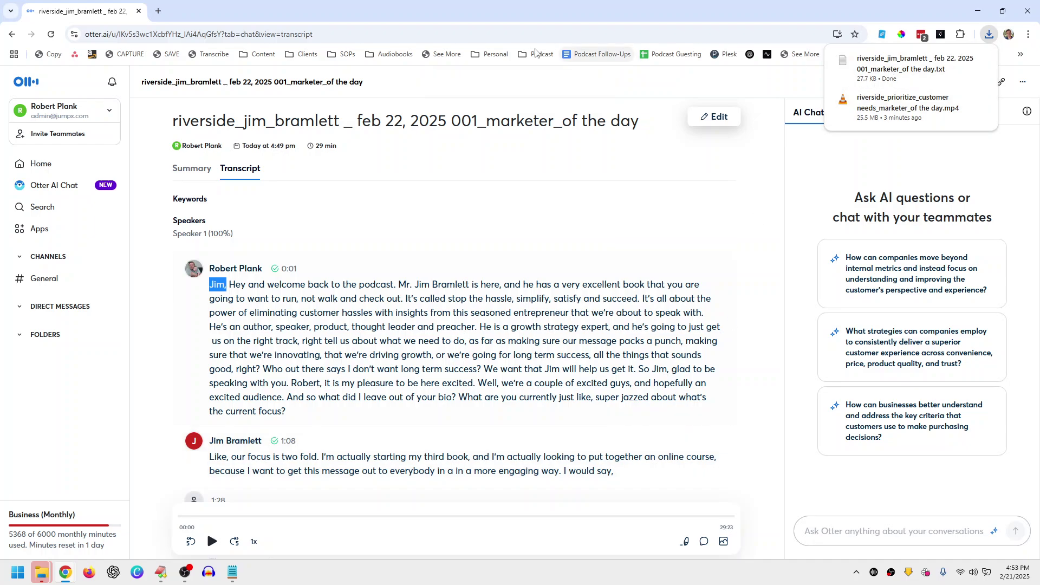
# Step: Open chatgpt.com in a new browser tab
pyautogui.click(158, 11)
pyautogui.write('chat')
pyautogui.press('Return')
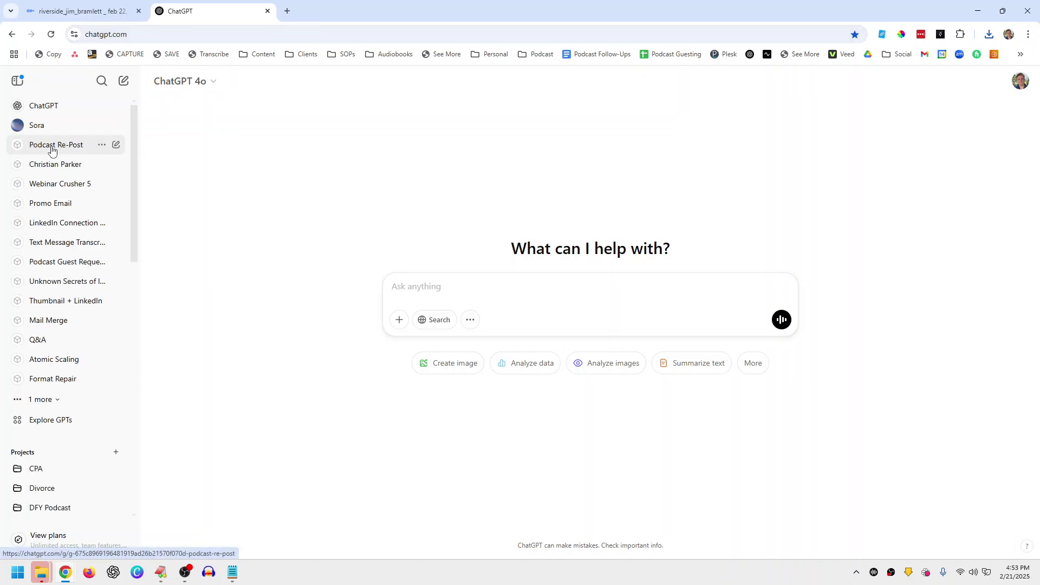
# Step: Open the Podcast Re-Post GPT's editor, read its expanded instructions, then close them
pyautogui.click(52, 150)
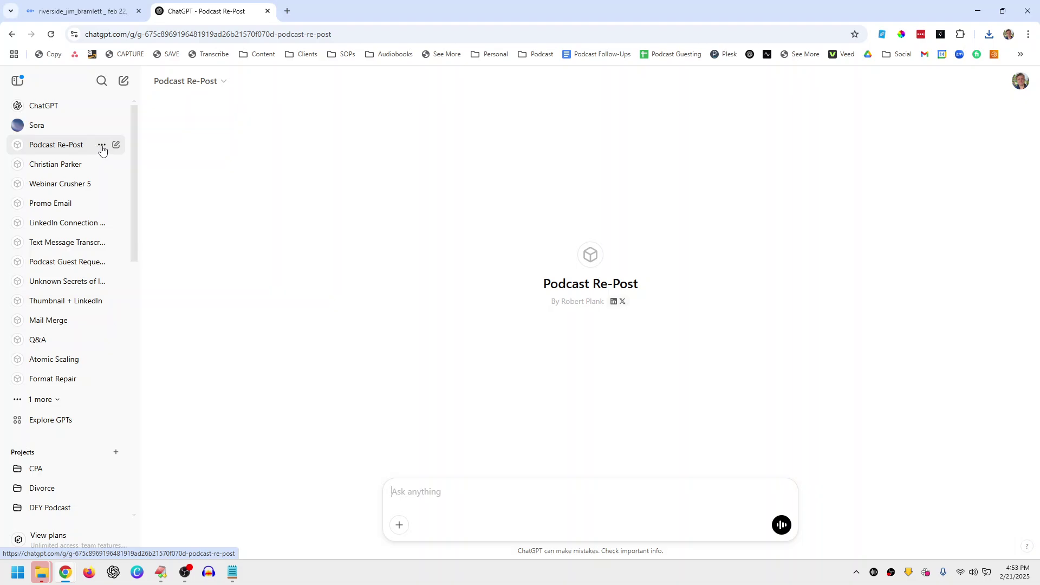
pyautogui.click(178, 82)
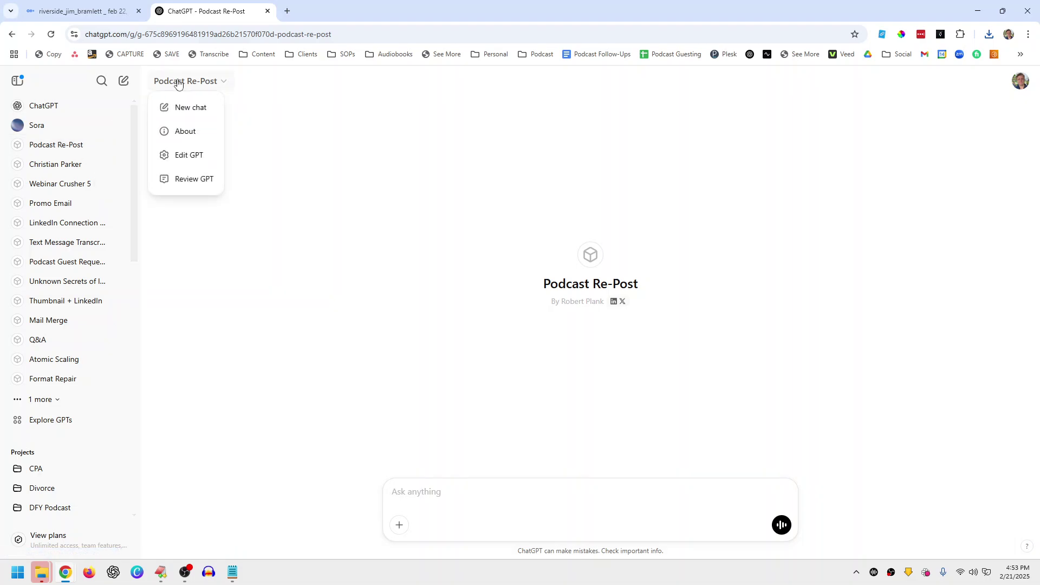
pyautogui.click(183, 156)
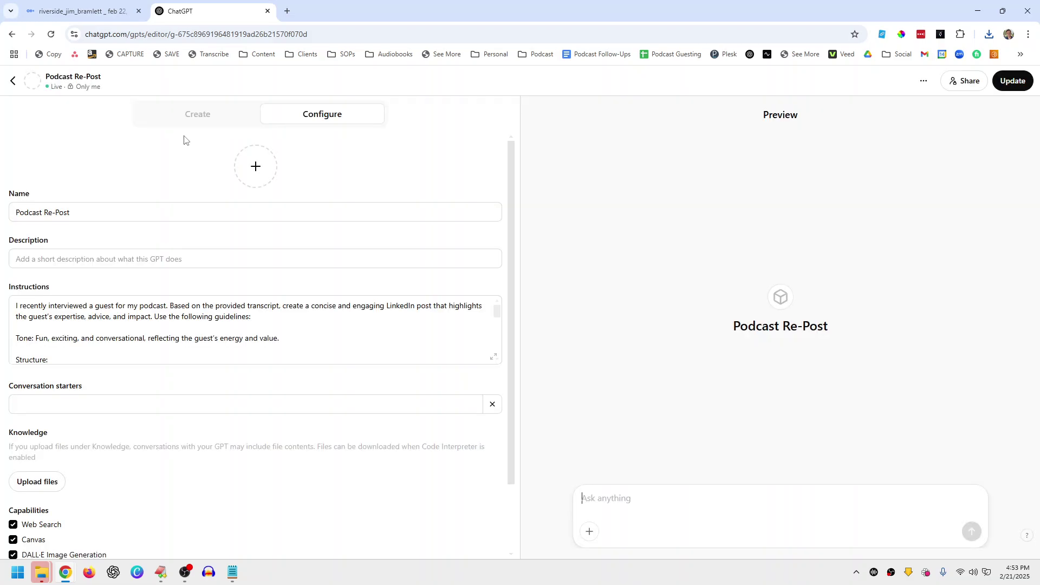
pyautogui.click(495, 359)
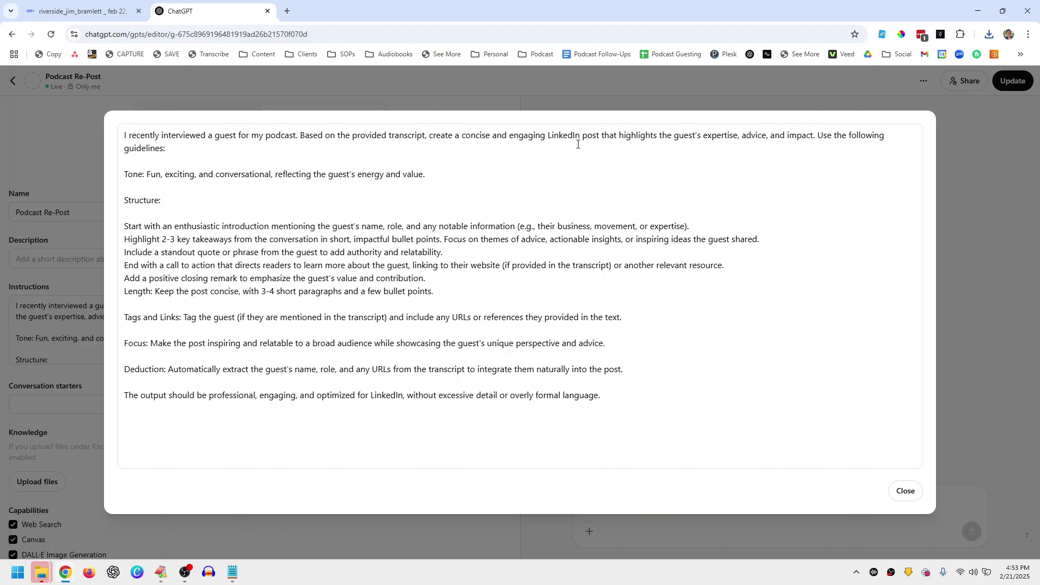
pyautogui.moveTo(269, 211); pyautogui.dragTo(443, 291)
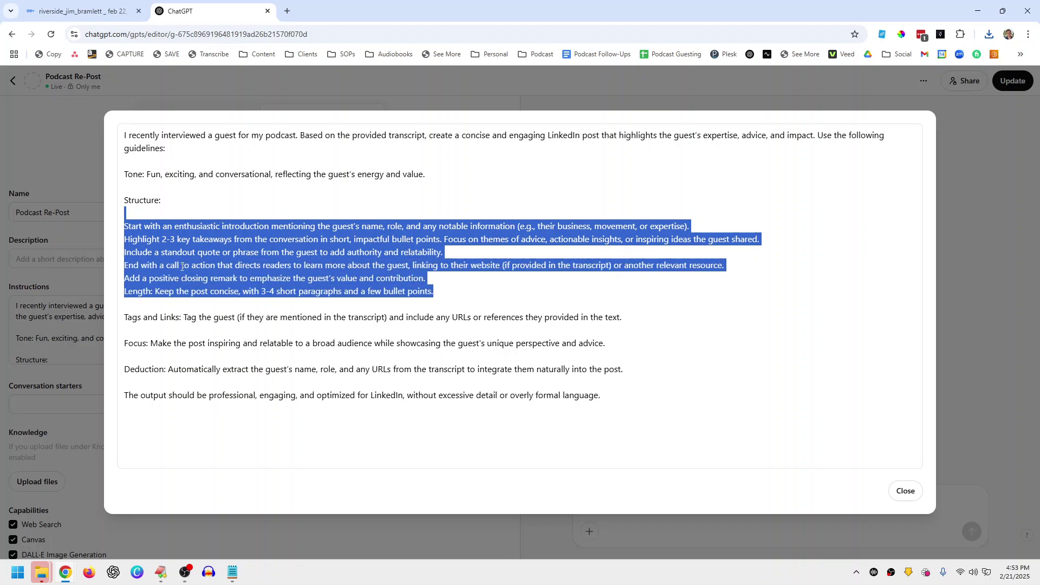
pyautogui.click(182, 266)
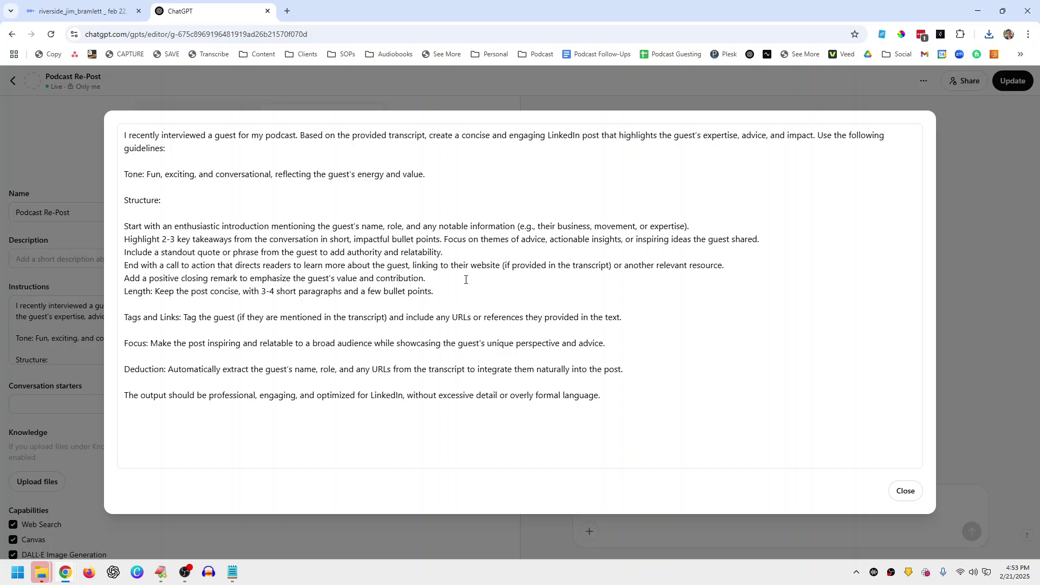
pyautogui.moveTo(635, 397); pyautogui.dragTo(97, 115)
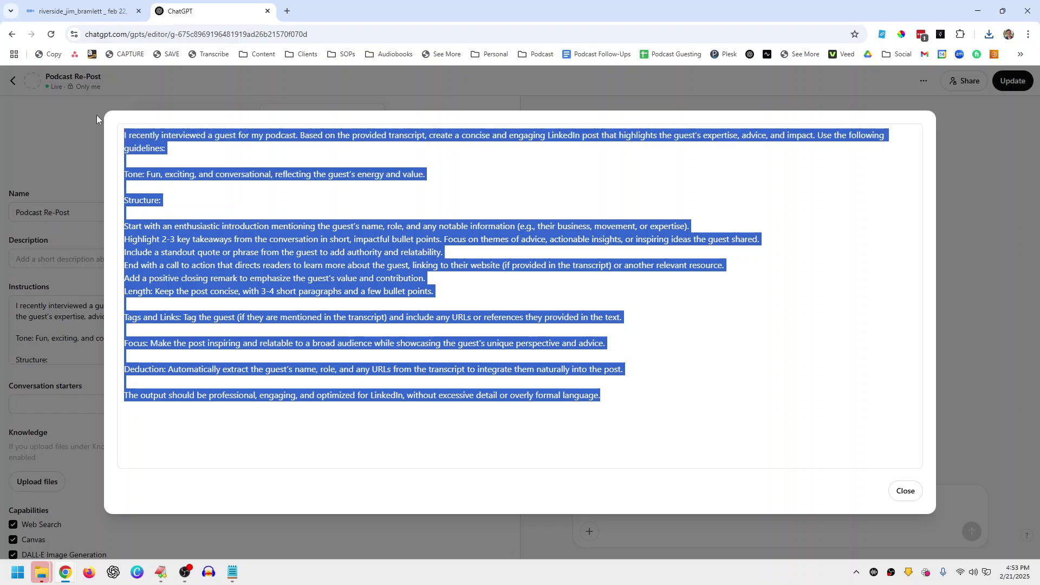
pyautogui.click(443, 211)
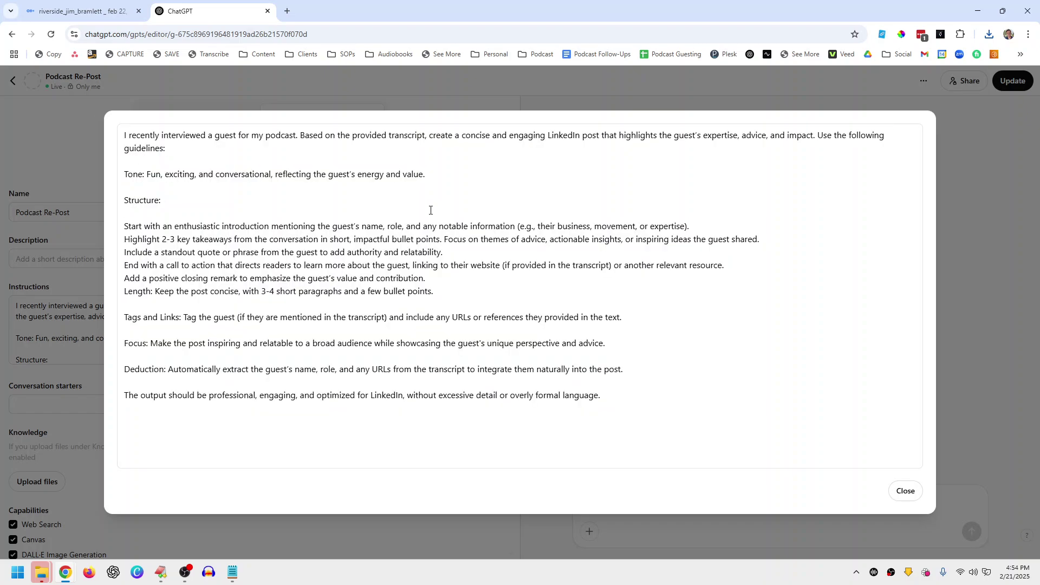
pyautogui.moveTo(628, 398); pyautogui.dragTo(108, 116)
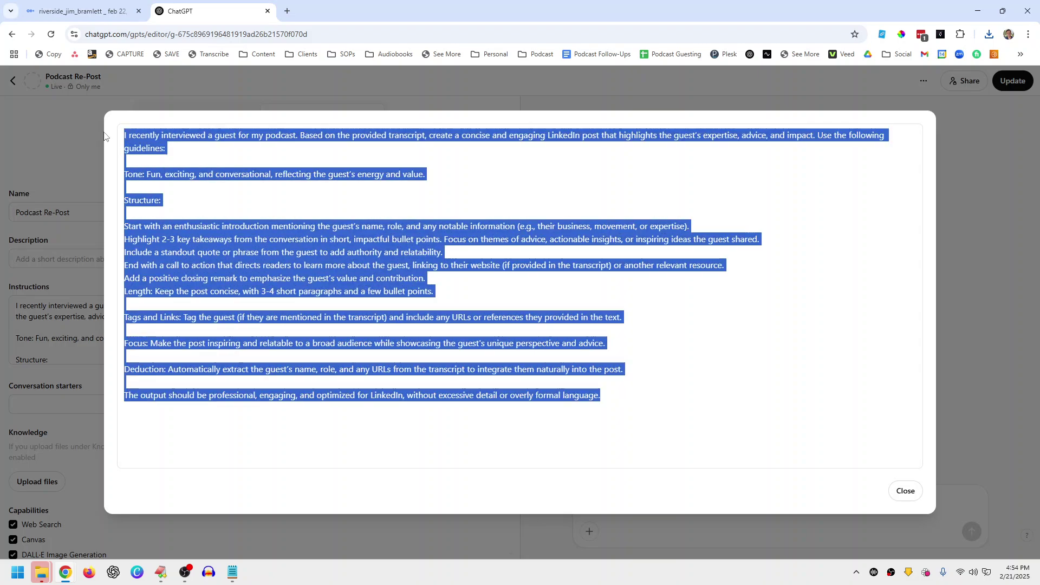
pyautogui.click(294, 215)
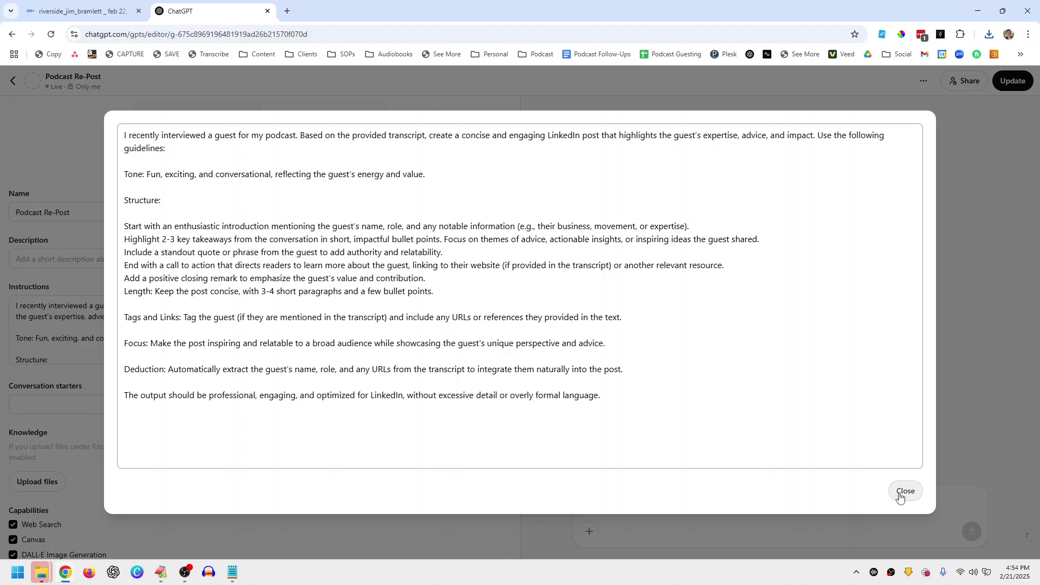
pyautogui.click(903, 491)
# Step: Send the exported transcript .txt to Podcast Re-Post and copy the generated LinkedIn post
pyautogui.click(14, 83)
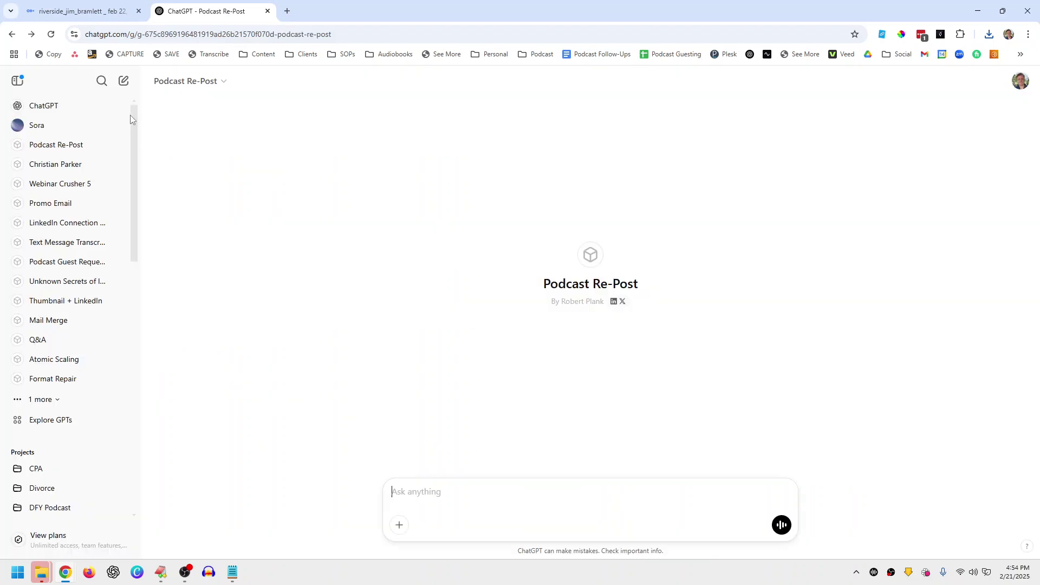
pyautogui.moveTo(616, 310)
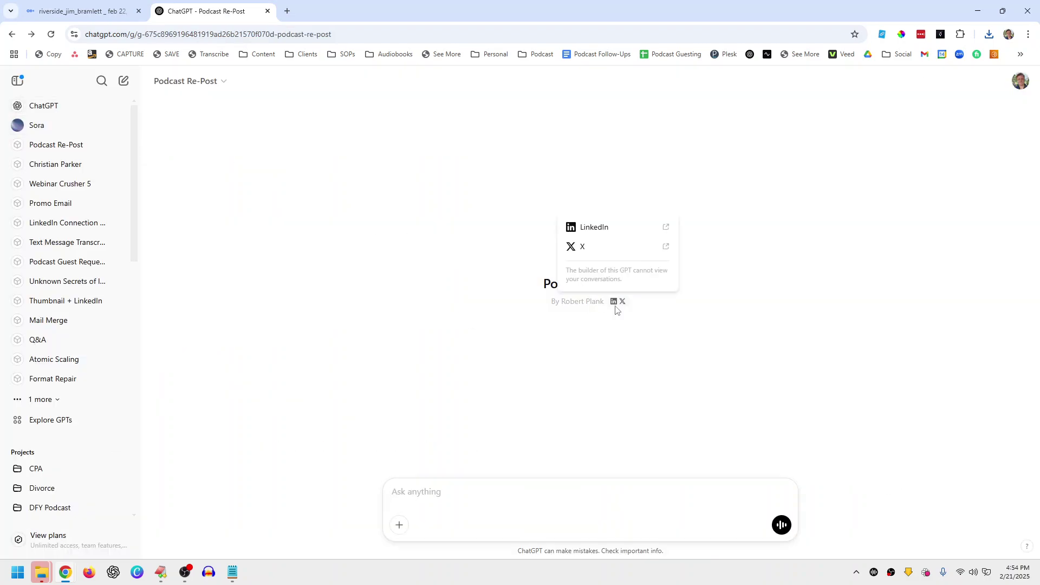
pyautogui.click(399, 525)
pyautogui.click(420, 496)
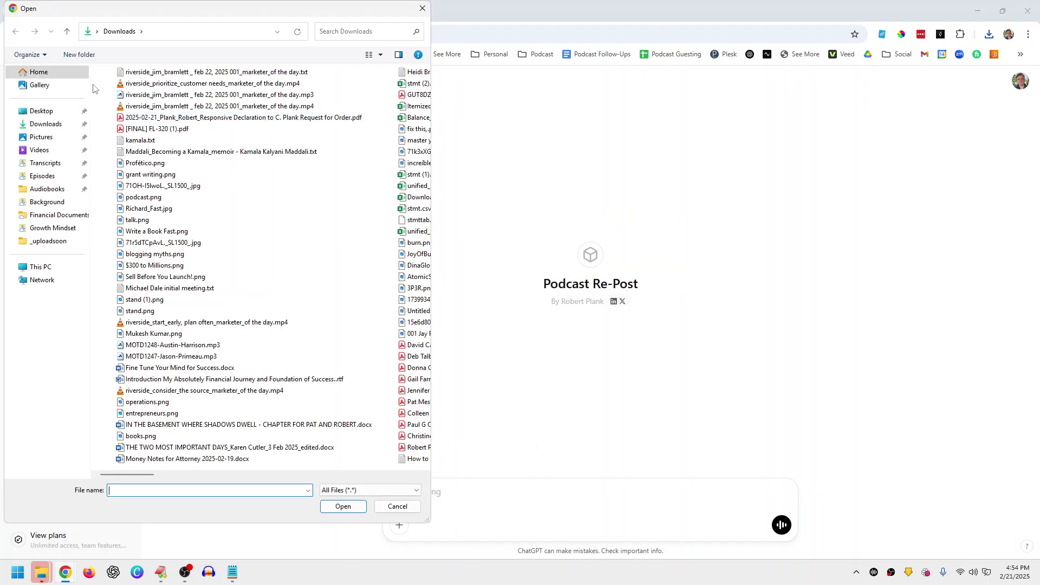
pyautogui.doubleClick(172, 90)
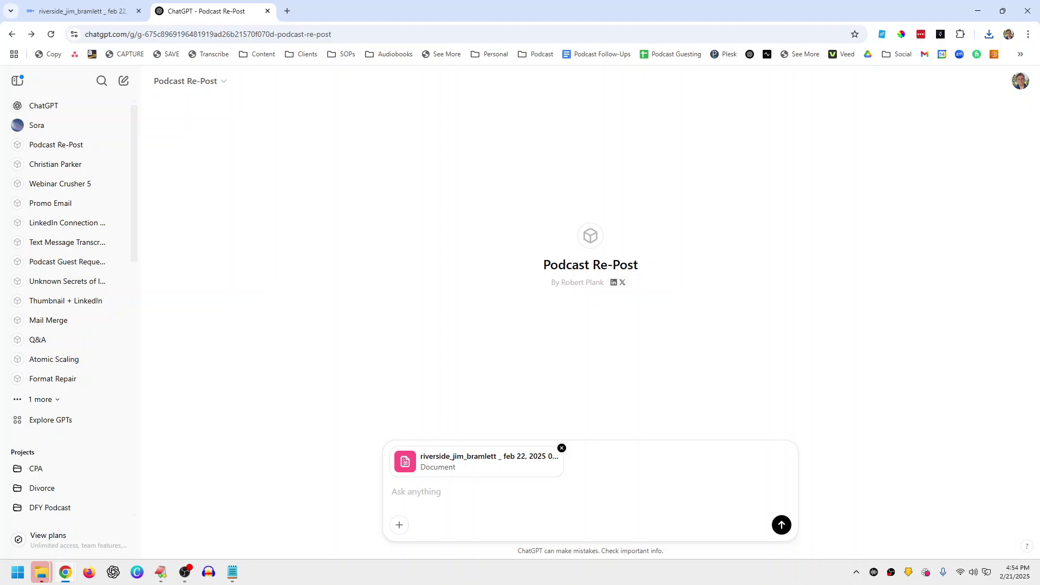
pyautogui.click(781, 525)
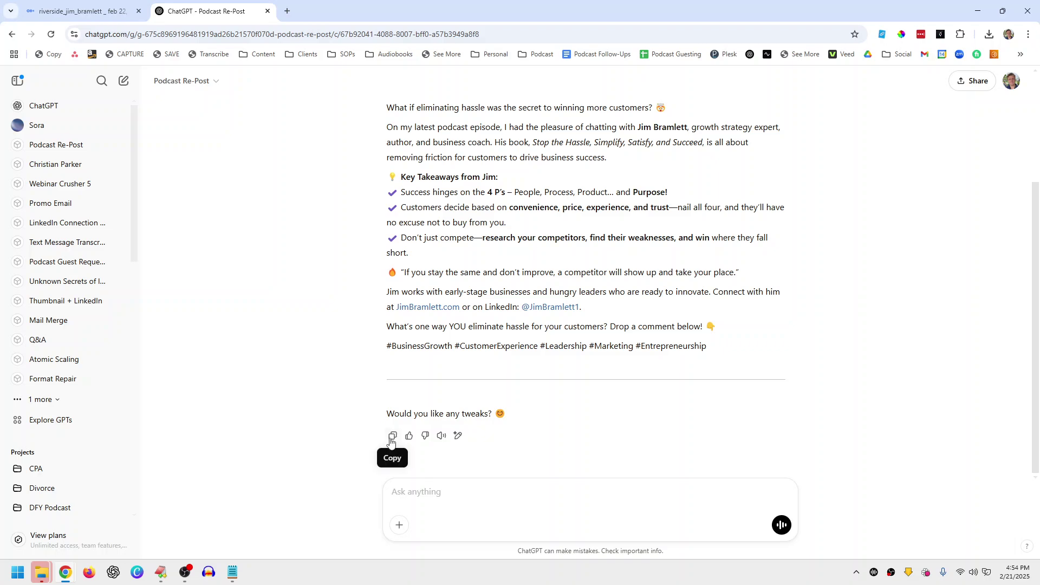
pyautogui.click(390, 440)
# Step: Open the LinkedIn feed in a new browser tab
pyautogui.click(287, 11)
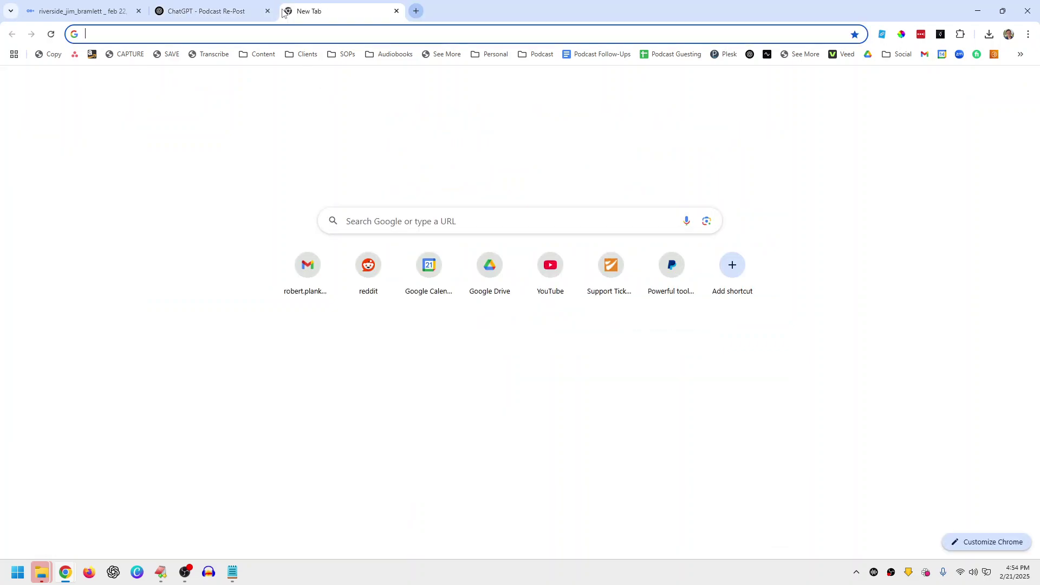
pyautogui.write('li')
pyautogui.press('Return')
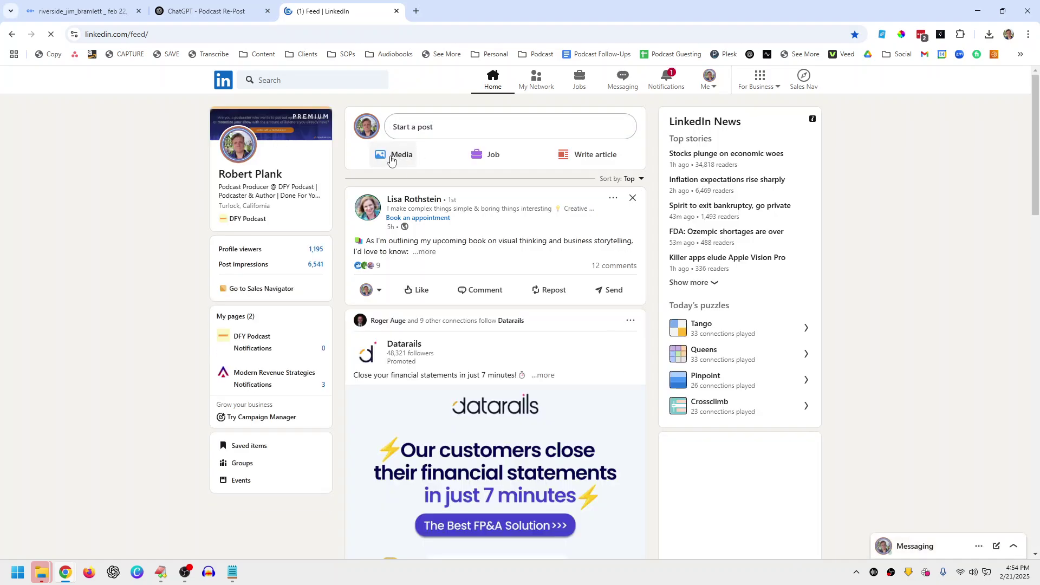
# Step: Start a new media post with the interview video clip attached
pyautogui.click(402, 158)
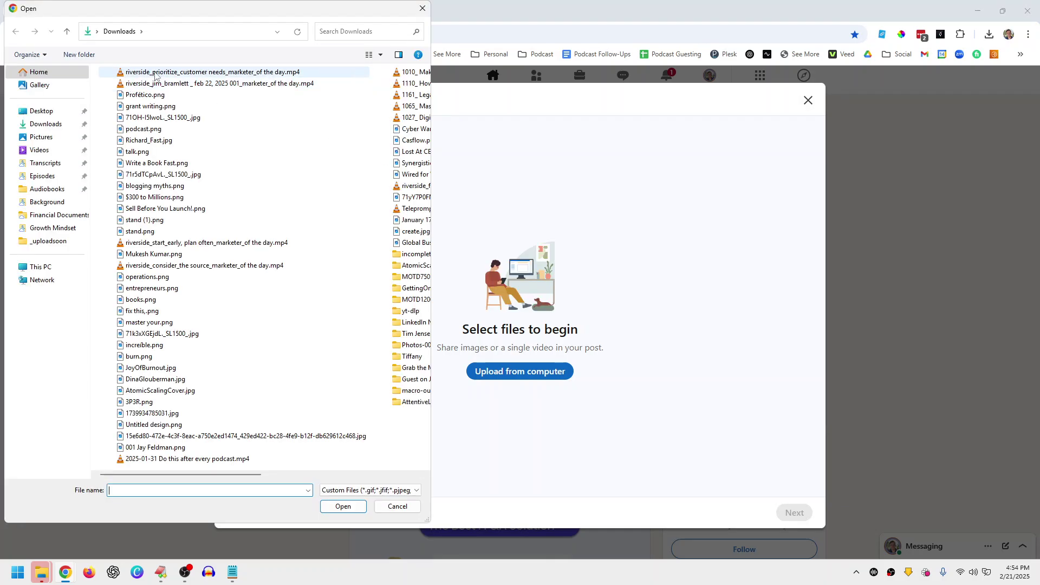
pyautogui.doubleClick(196, 78)
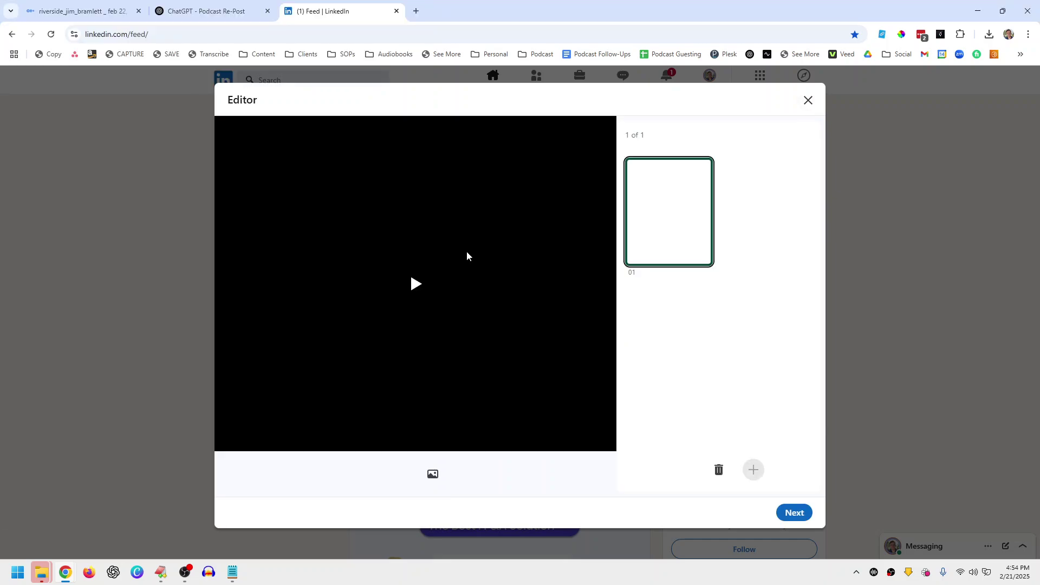
pyautogui.click(792, 512)
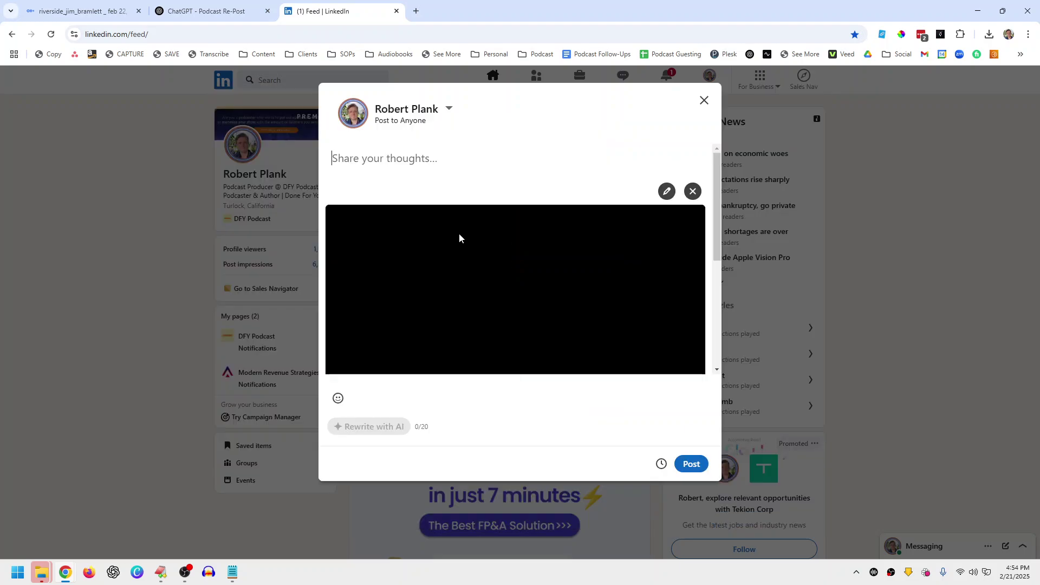
pyautogui.rightClick(413, 161)
# Step: Paste the generated post as plain text and delete the chatbot's introductory line
pyautogui.click(459, 297)
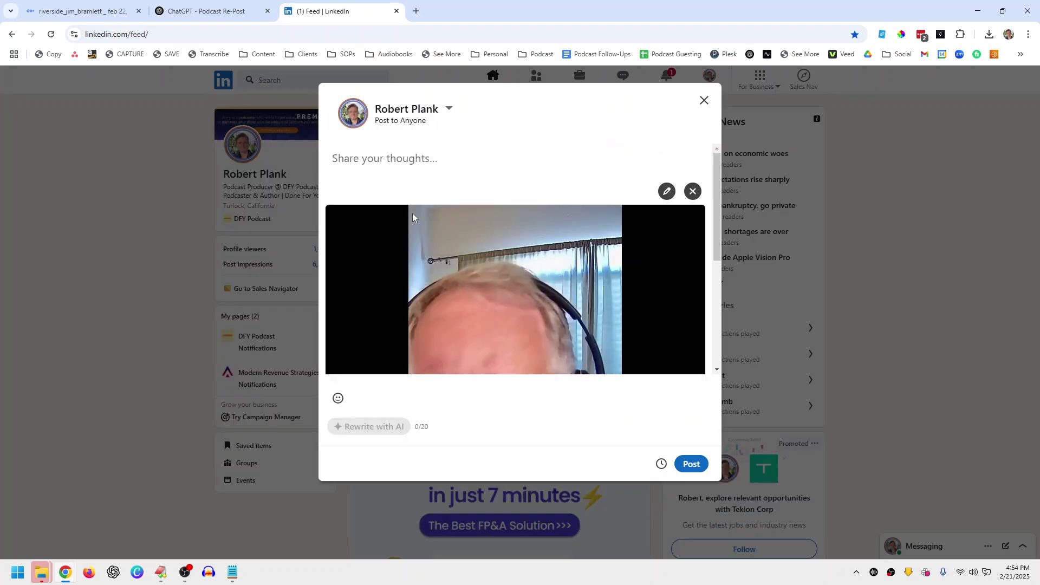
pyautogui.scroll(5, 464, 196)
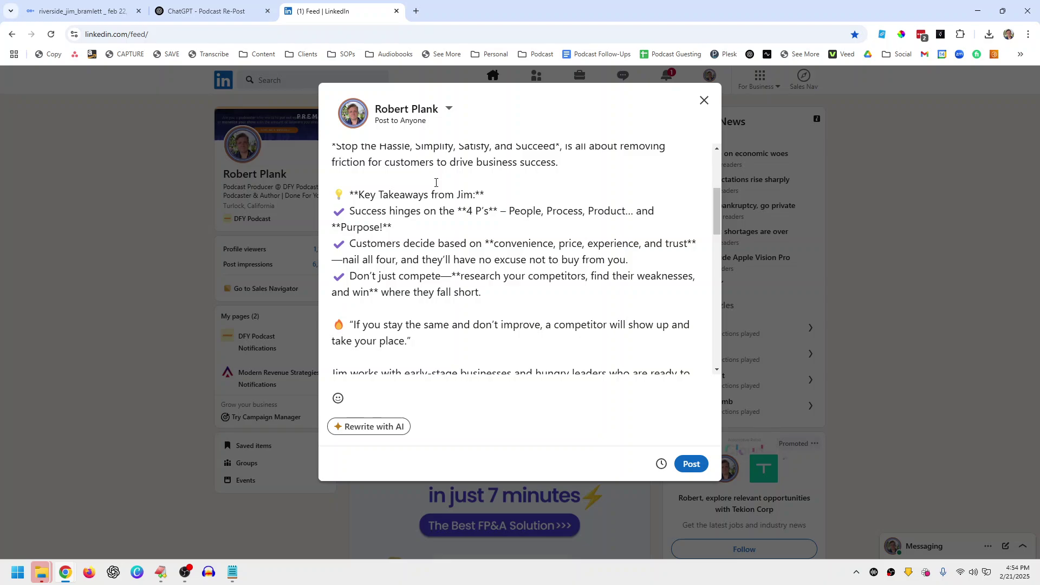
pyautogui.hotkey('ctrl', 'a')
pyautogui.press('Delete')
pyautogui.rightClick(396, 157)
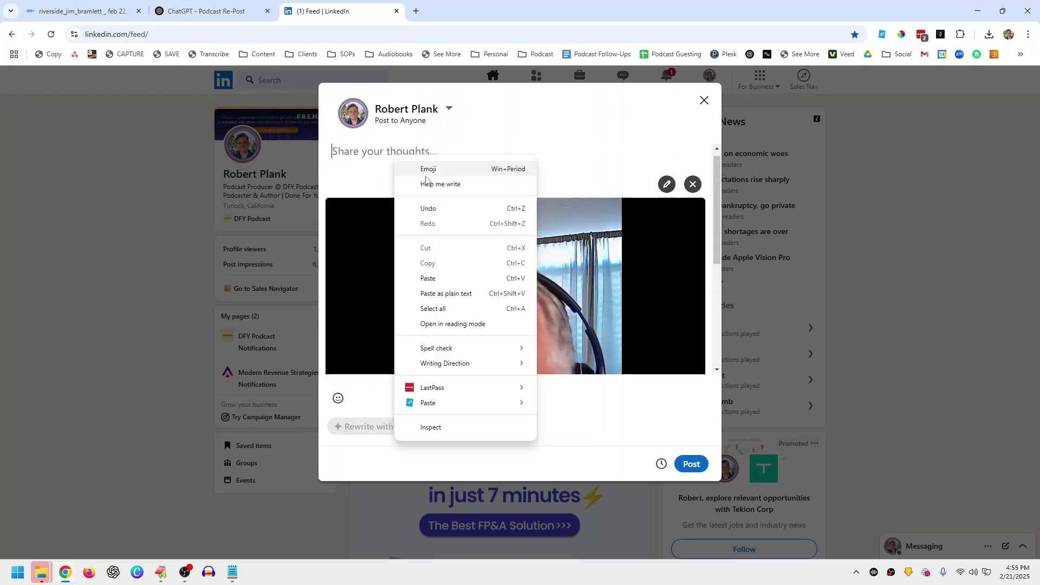
pyautogui.click(435, 278)
pyautogui.scroll(3, 440, 239)
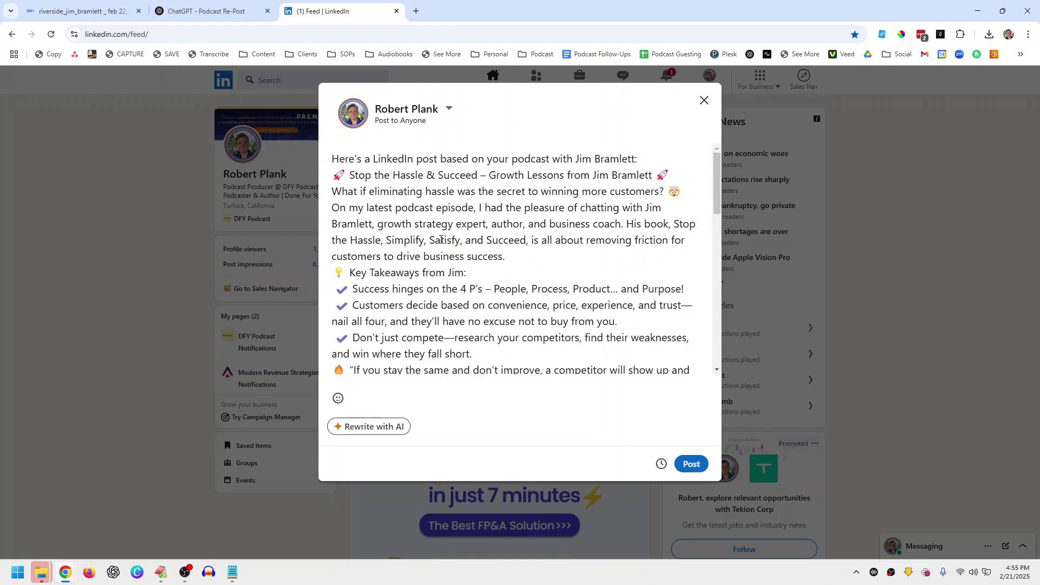
pyautogui.moveTo(639, 159); pyautogui.dragTo(332, 159)
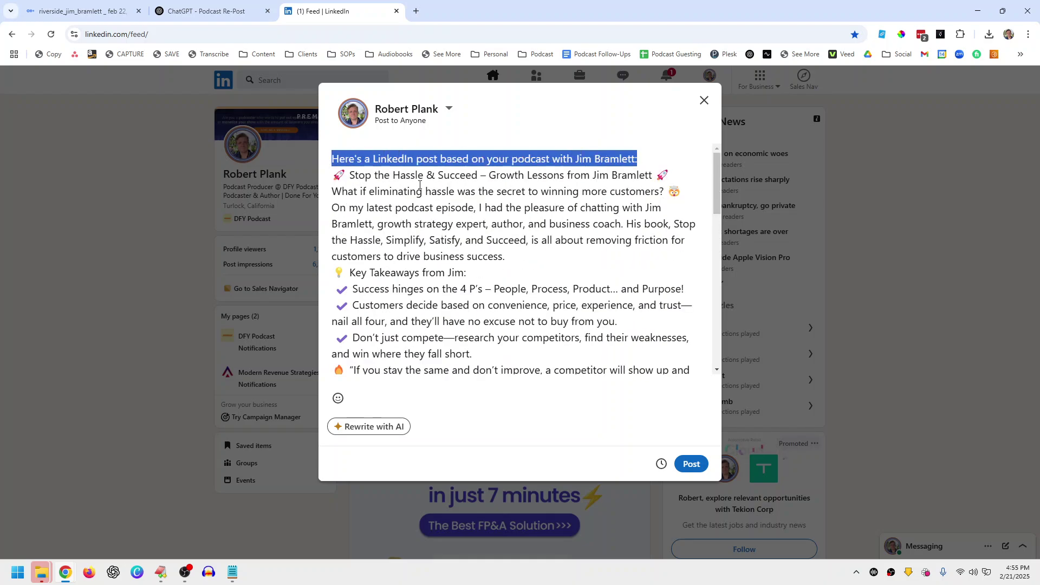
pyautogui.press('Delete')
pyautogui.press('Delete')
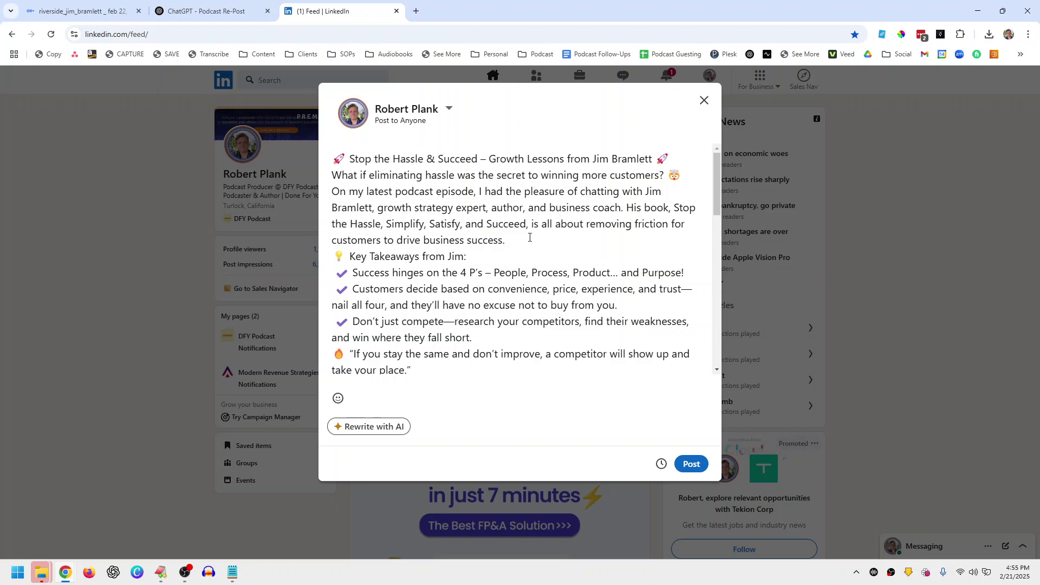
# Step: Add blank lines after the intro paragraph and after the takeaways list
pyautogui.click(530, 237)
pyautogui.press('Return')
pyautogui.scroll(-2, 523, 247)
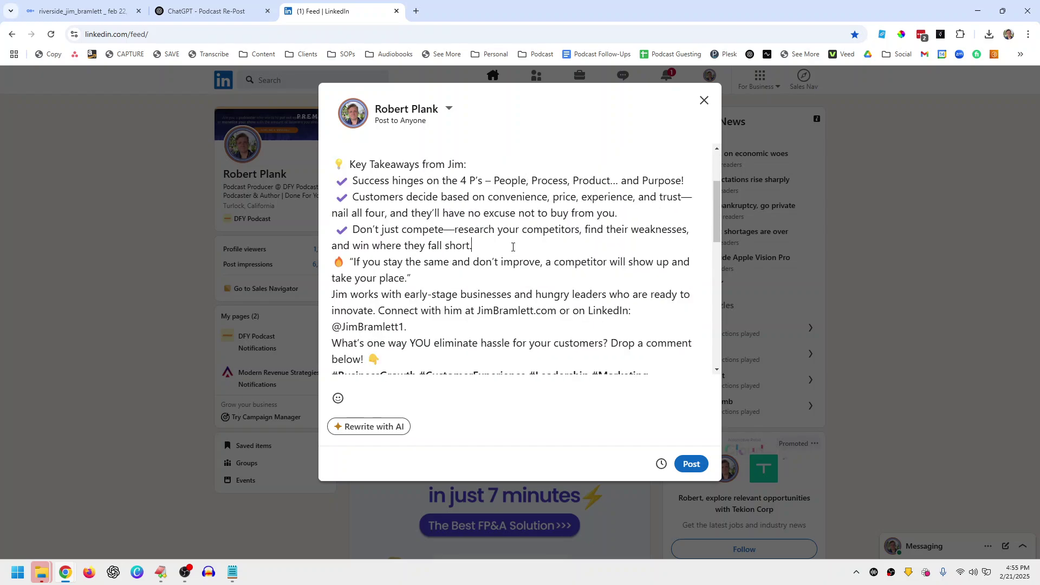
pyautogui.press('Return')
pyautogui.press('Return')
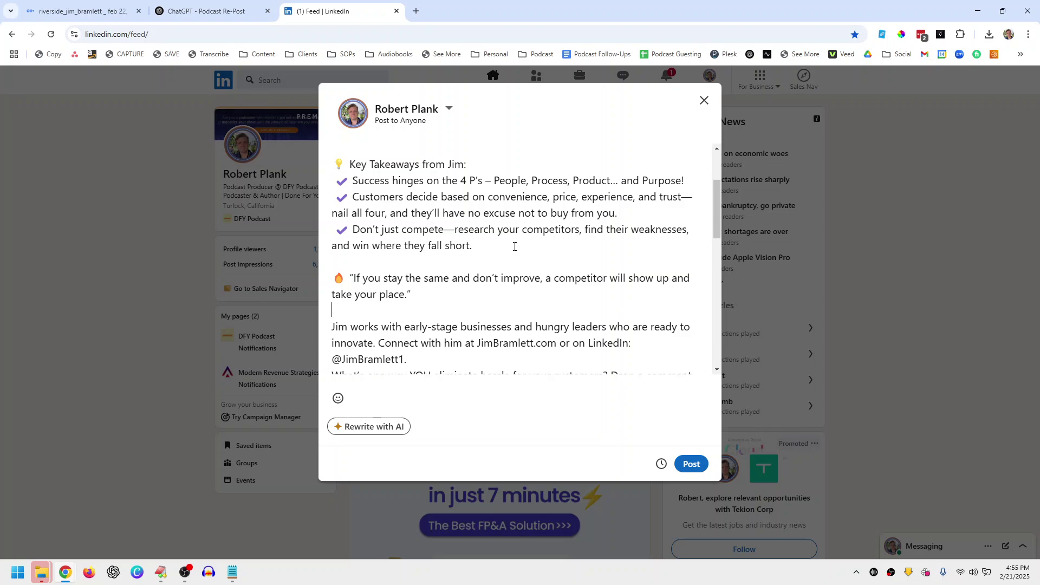
pyautogui.scroll(-2, 511, 249)
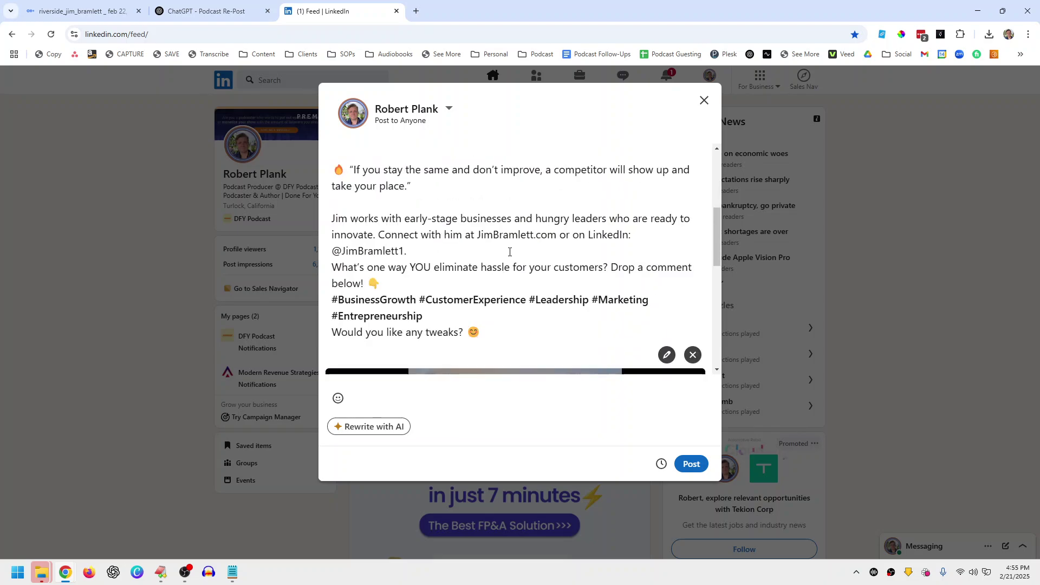
# Step: Remove the guest's handle, 'Drop a comment below!' and the 'Would you like any tweaks?' line
pyautogui.click(559, 237)
pyautogui.hotkey('shift', 'Down')
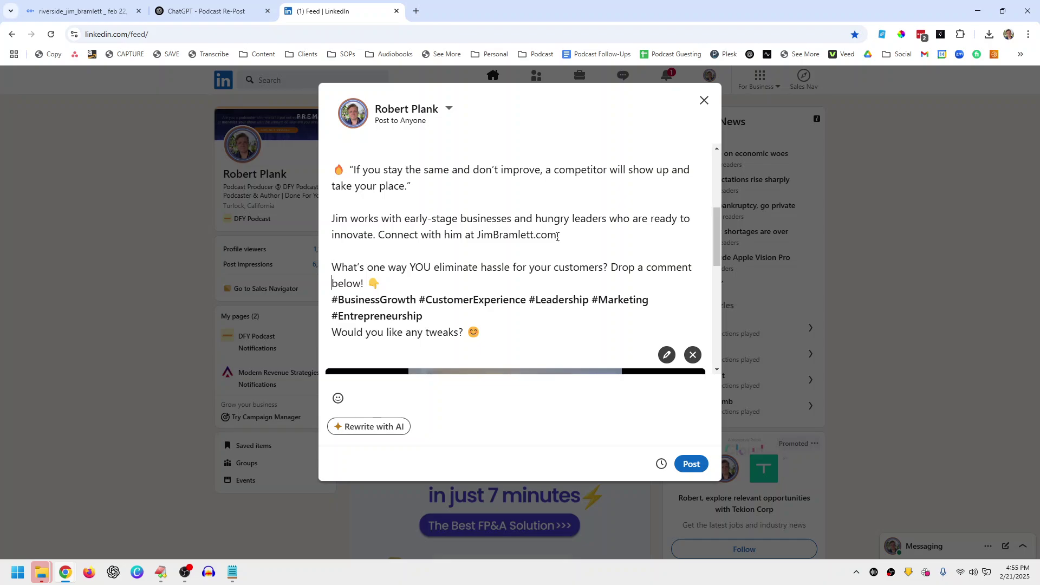
pyautogui.press('Down')
pyautogui.press('Down')
pyautogui.press('End')
pyautogui.press('Return')
pyautogui.press('Up')
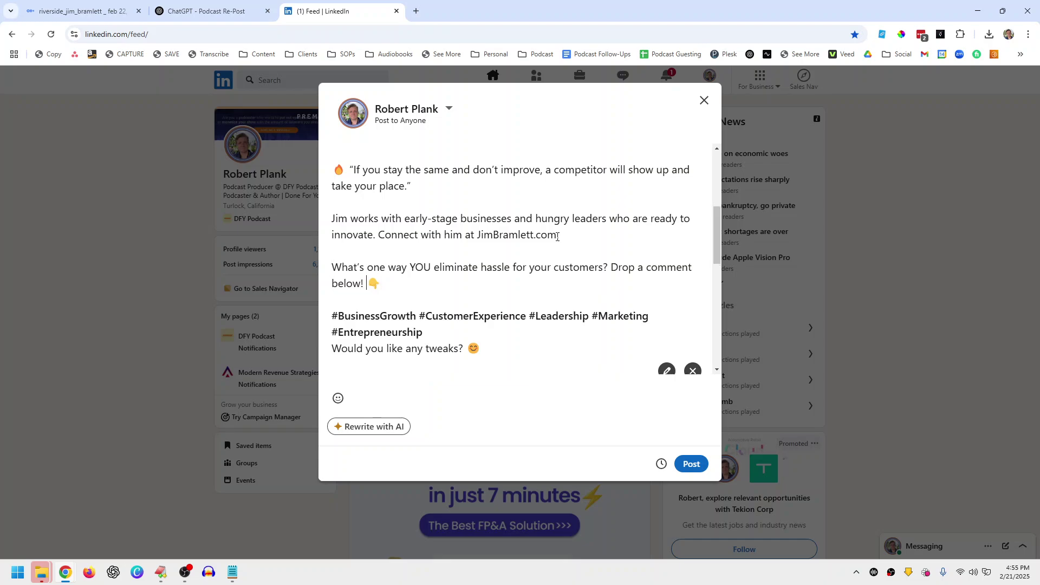
pyautogui.hotkey('ctrl', 'shift', 'Left')
pyautogui.hotkey('ctrl', 'shift', 'Left')
pyautogui.hotkey('ctrl', 'shift', 'Left')
pyautogui.hotkey('ctrl', 'shift', 'Left')
pyautogui.hotkey('ctrl', 'shift', 'Left')
pyautogui.press('BackSpace')
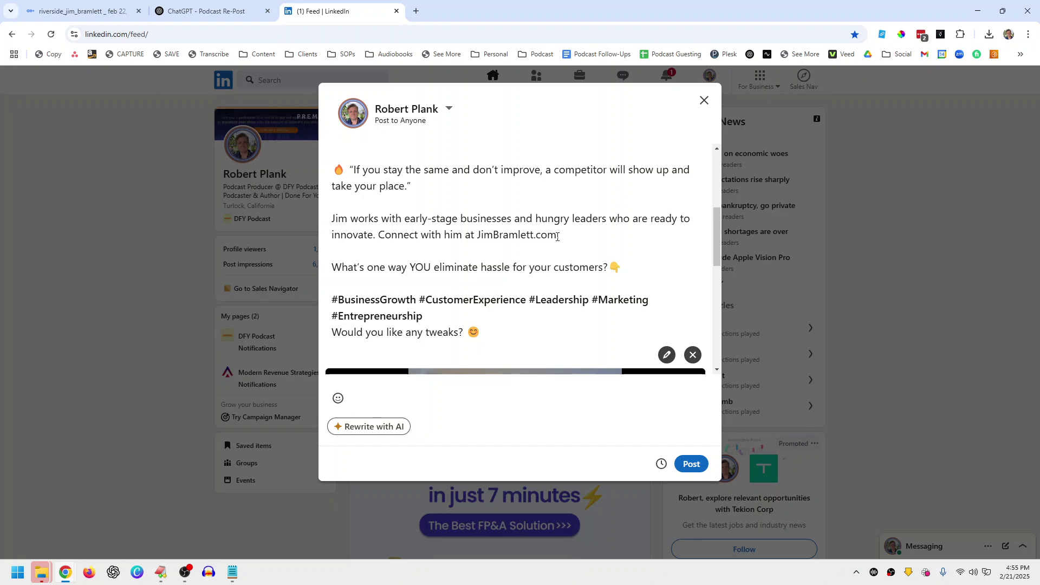
pyautogui.hotkey('shift', 'Home')
pyautogui.press('BackSpace')
pyautogui.press('BackSpace')
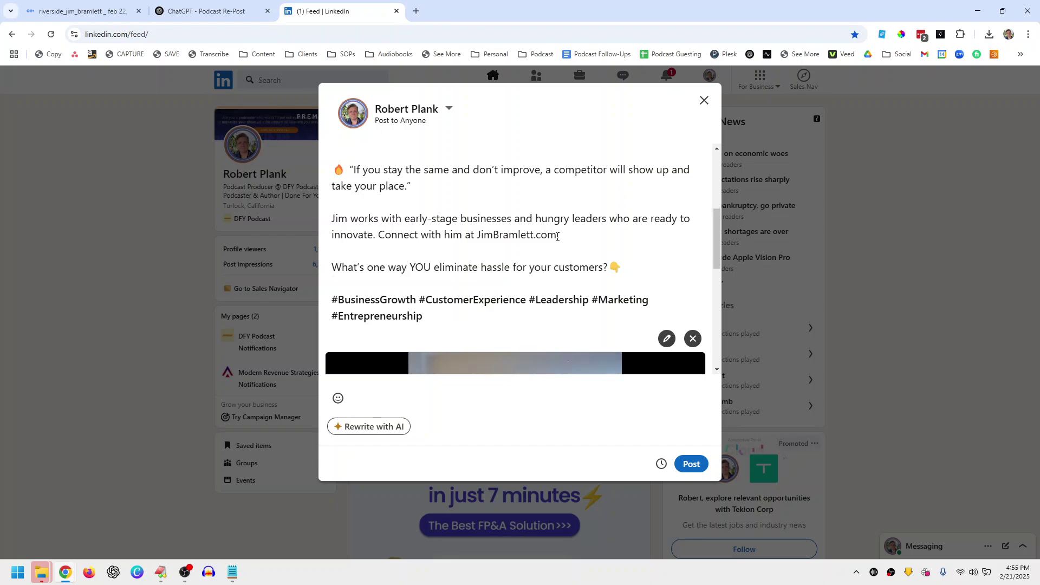
# Step: Add a blank line above the episode paragraph
pyautogui.scroll(6, 588, 236)
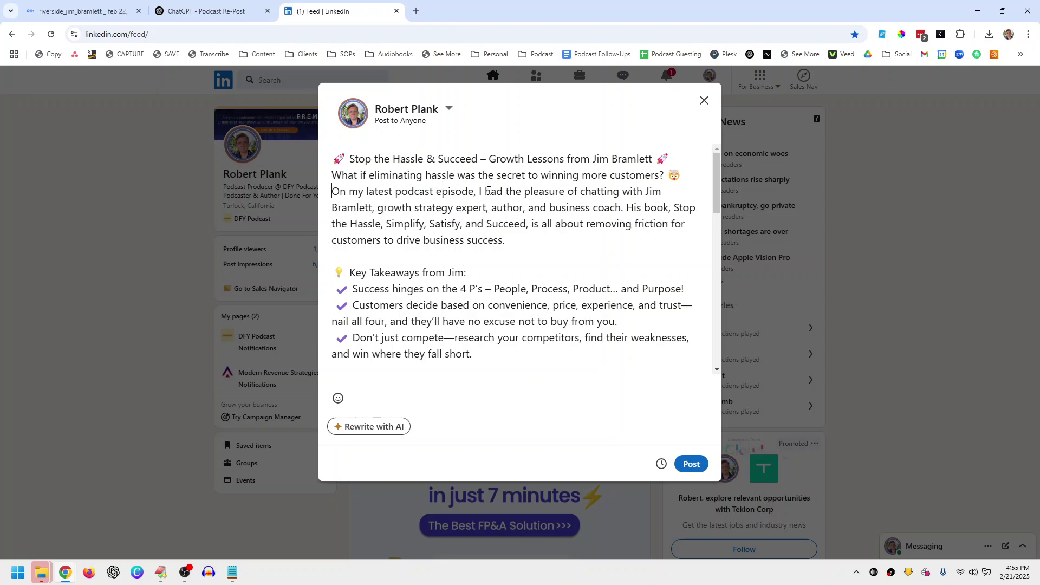
pyautogui.press('Home')
pyautogui.press('Return')
# Step: Mention the guest's LinkedIn profile in the episode paragraph, remove the extra space, and publish
pyautogui.click(645, 208)
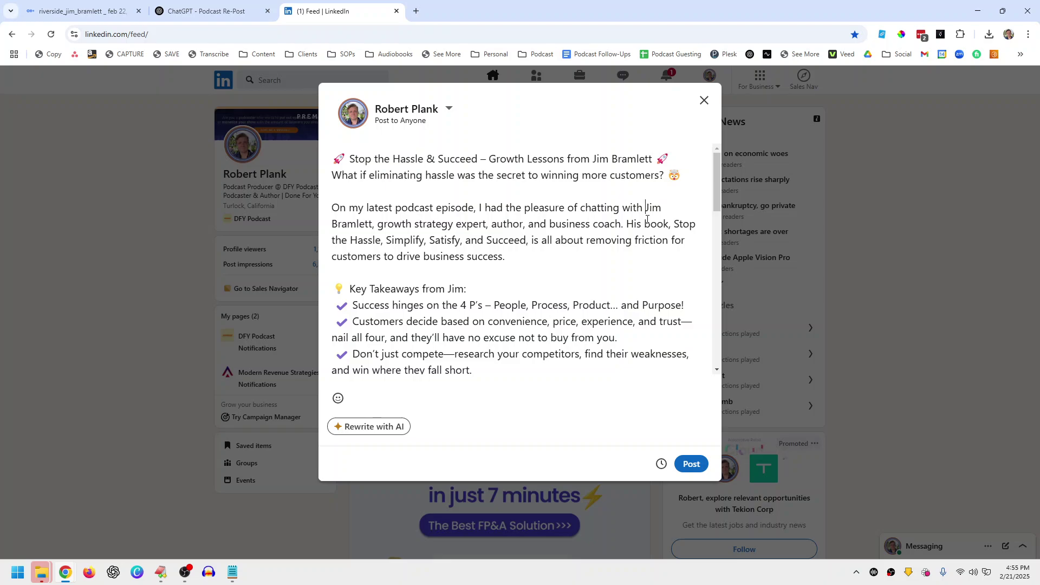
pyautogui.write('@')
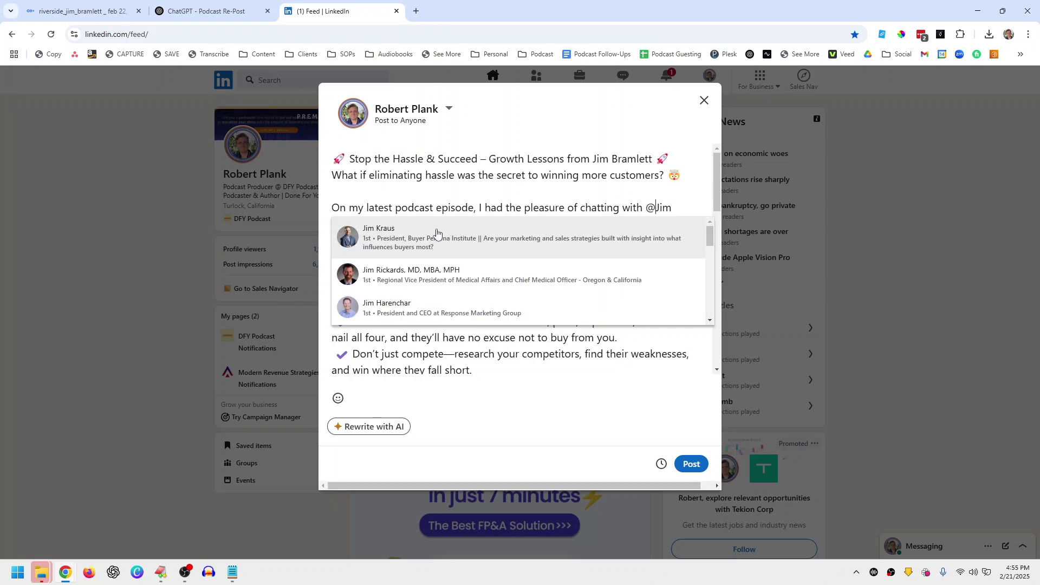
pyautogui.click(433, 208)
pyautogui.click(375, 222)
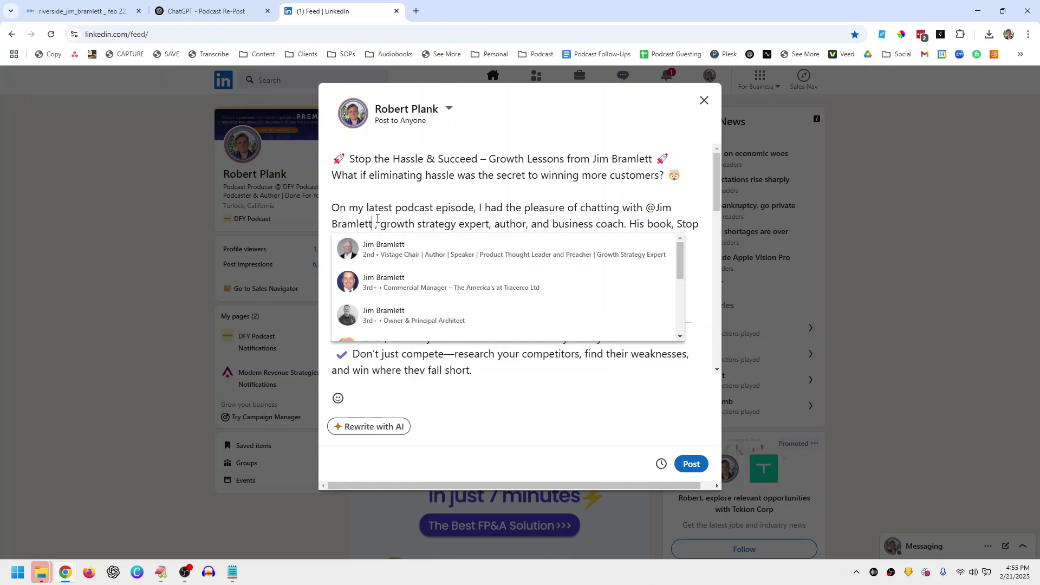
pyautogui.click(382, 248)
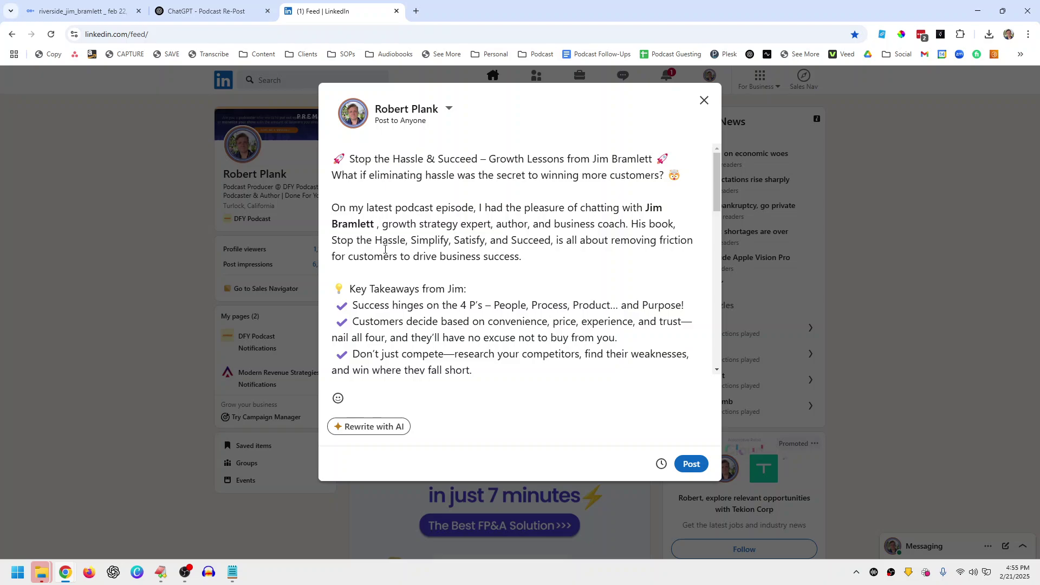
pyautogui.press('BackSpace')
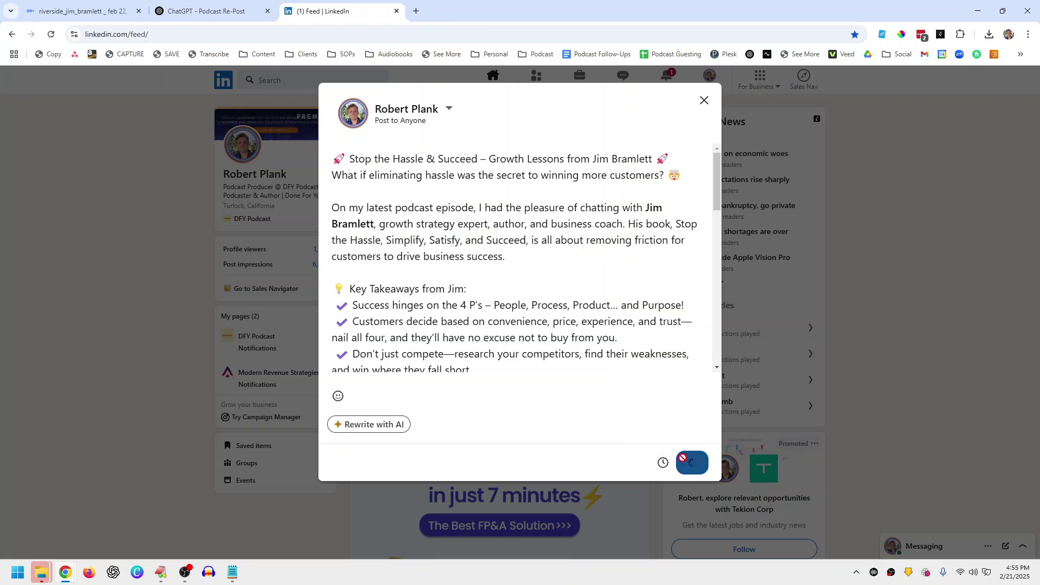
pyautogui.click(684, 460)
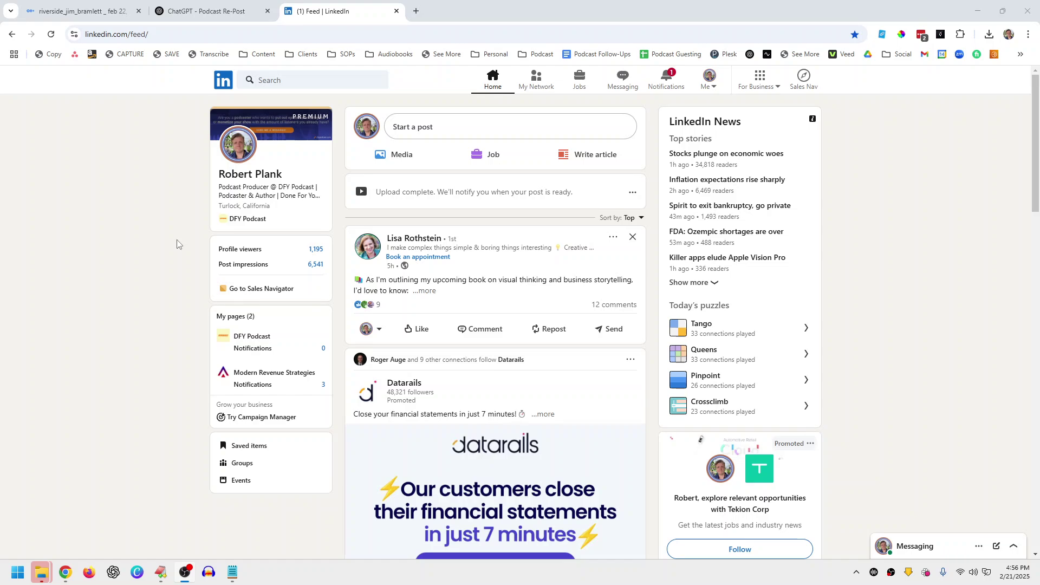
# Step: Mute the LinkedIn tab, then play and pause the posted video clip
pyautogui.scroll(-3, 177, 244)
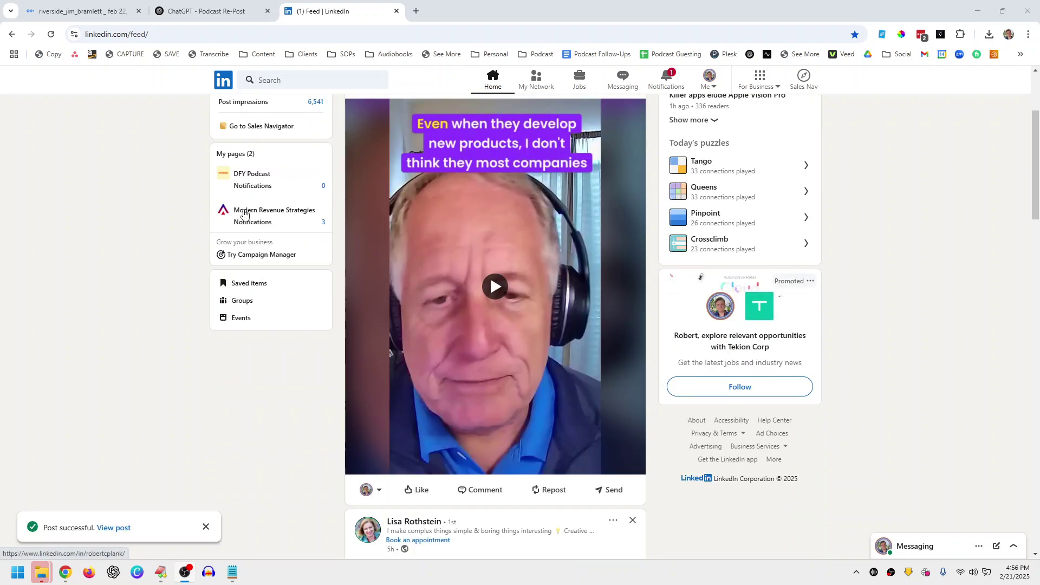
pyautogui.rightClick(309, 14)
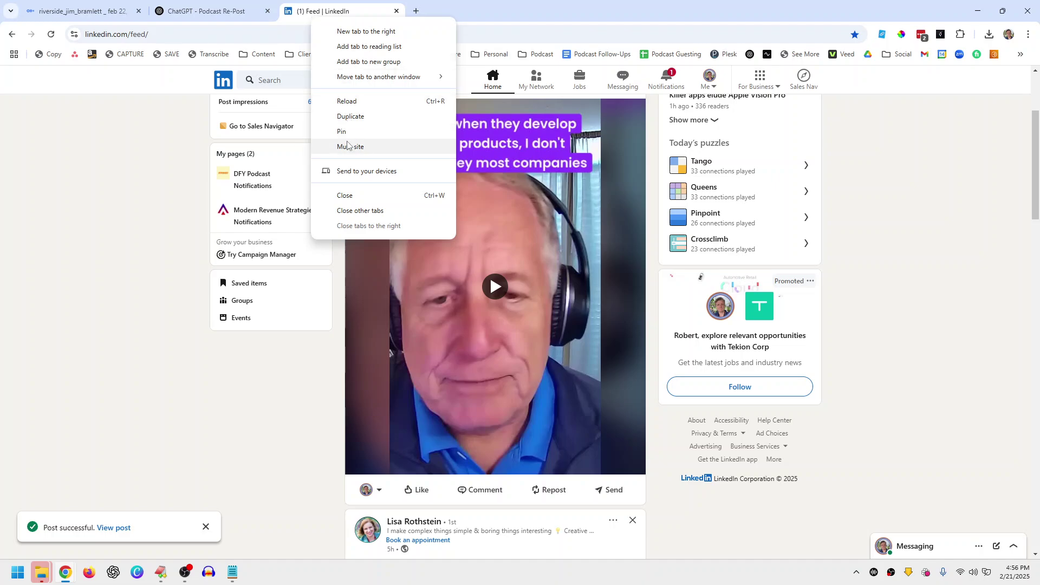
pyautogui.click(339, 146)
pyautogui.click(489, 288)
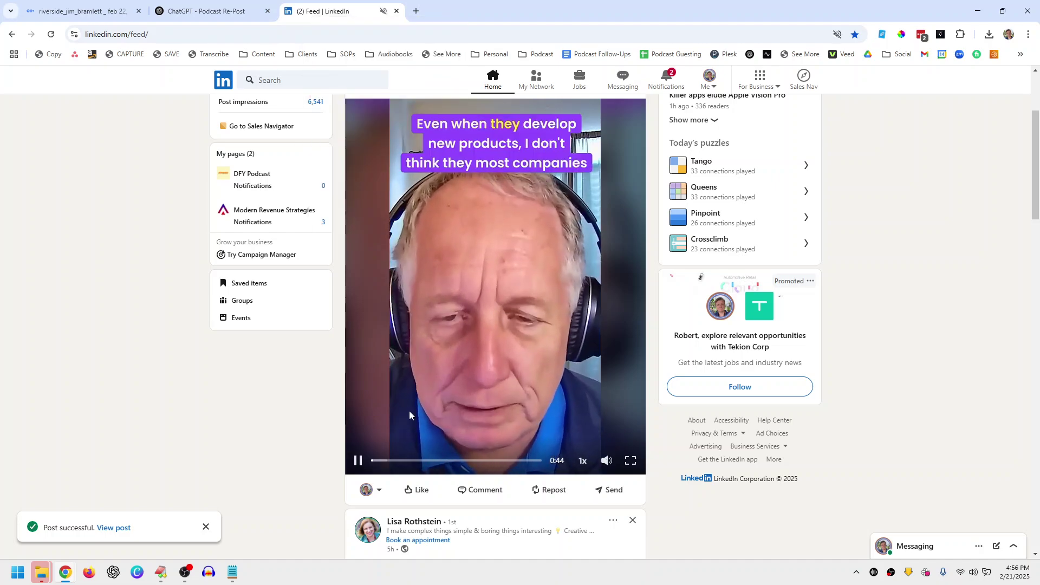
pyautogui.click(357, 460)
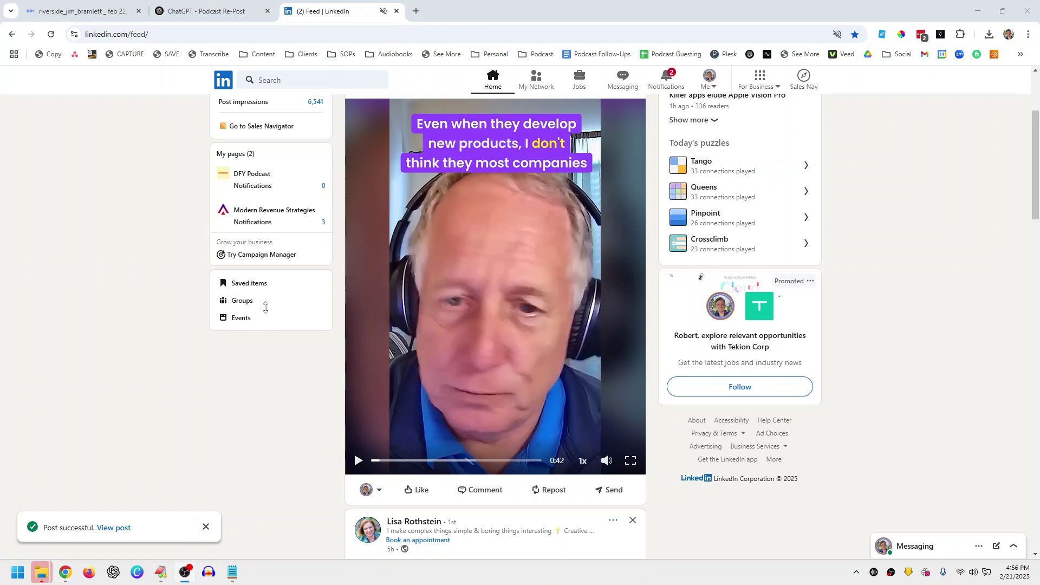
pyautogui.moveTo(271, 312); pyautogui.dragTo(339, 299)
# Step: Expand the post's full caption text with '...more' and read it
pyautogui.scroll(2, 510, 232)
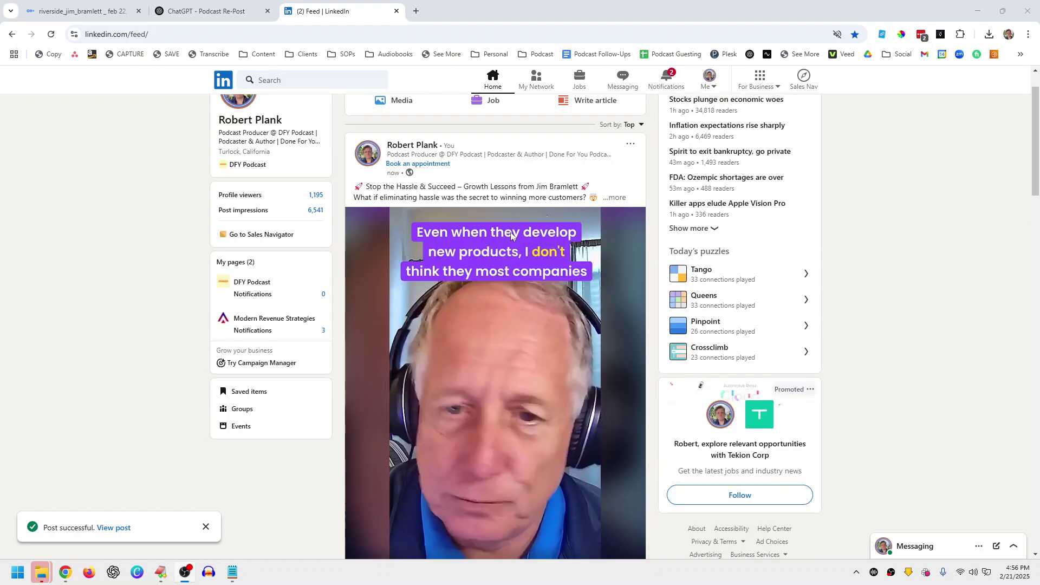
pyautogui.click(614, 198)
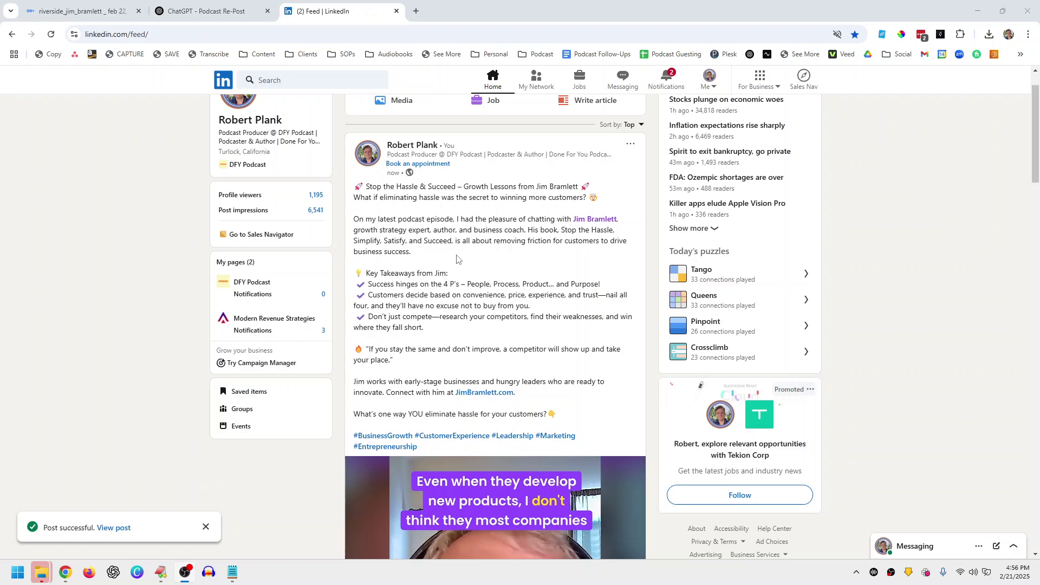
pyautogui.scroll(1, 457, 259)
pyautogui.scroll(-9, 534, 227)
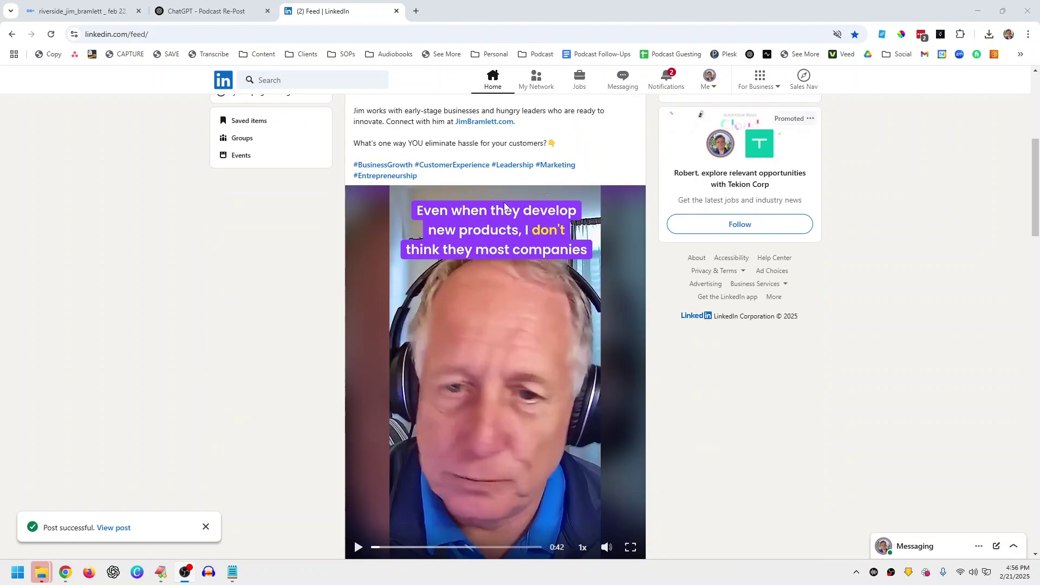
pyautogui.scroll(6, 534, 224)
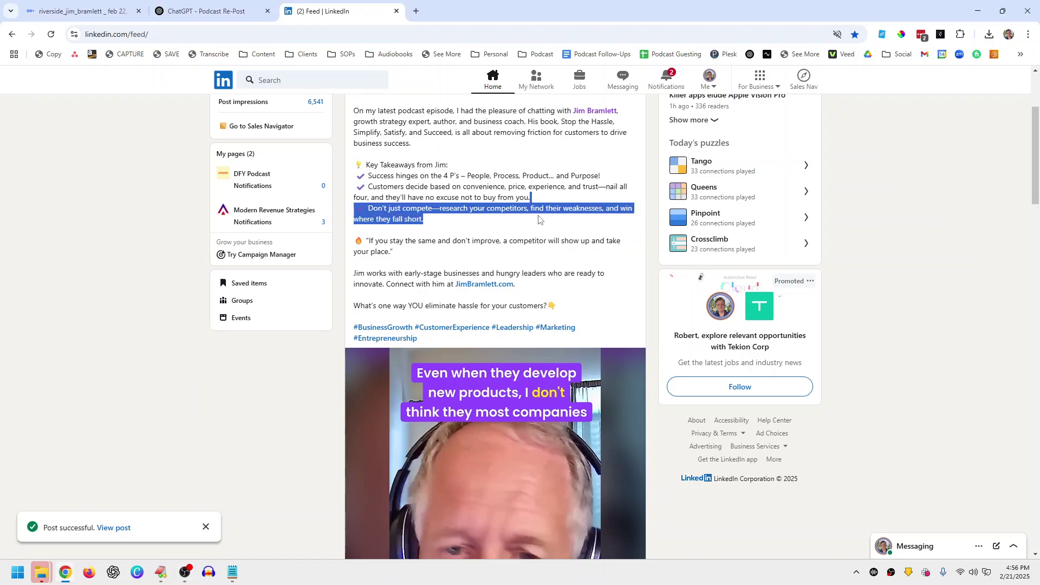